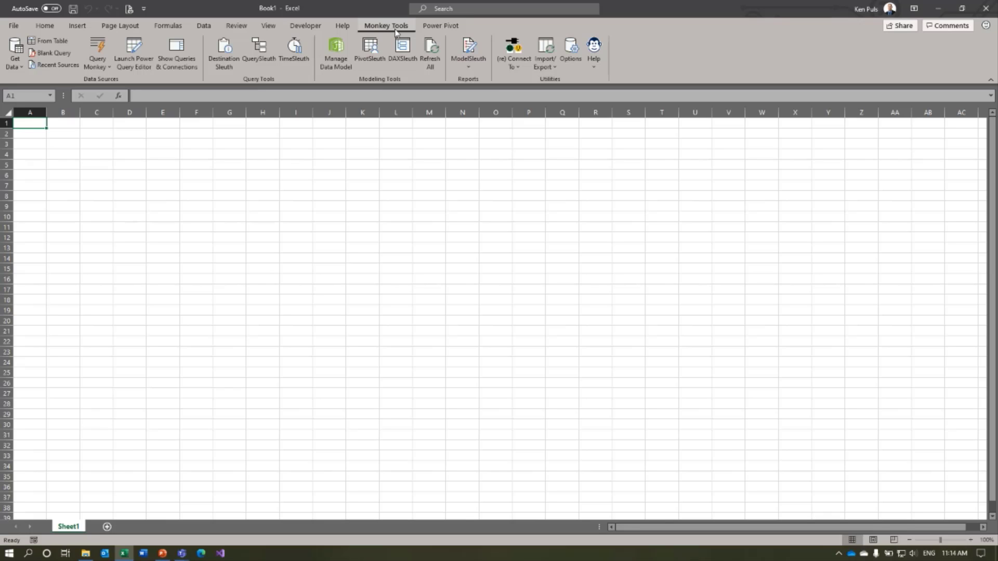
- Show the workbook's list of queries and connections
left_click(17, 71)
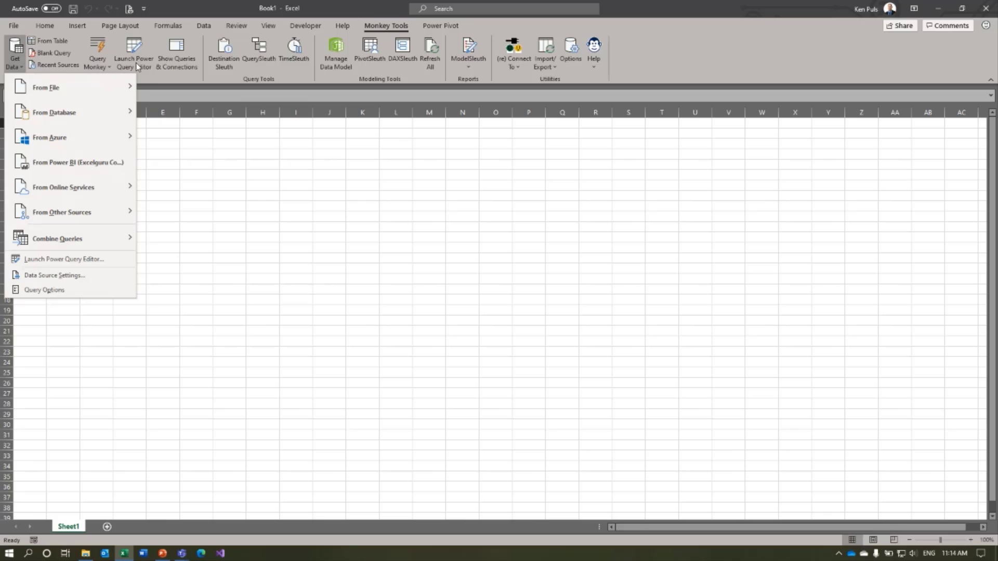
left_click(176, 55)
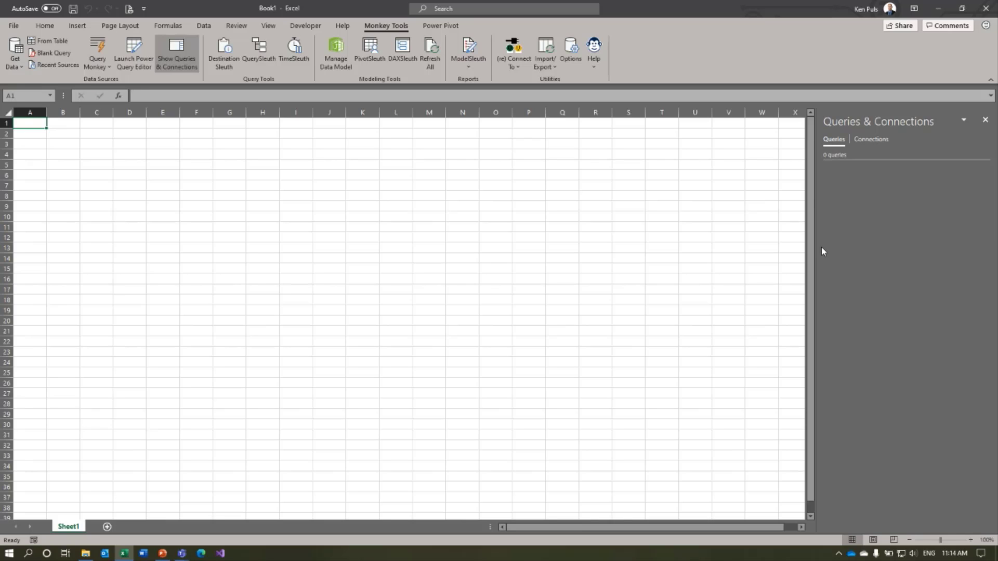
- Save the workbook as SmartFolder - Live.xlsx in the Demos folder of Monkey Tools Addin - General, replacing the existing file
left_click(14, 26)
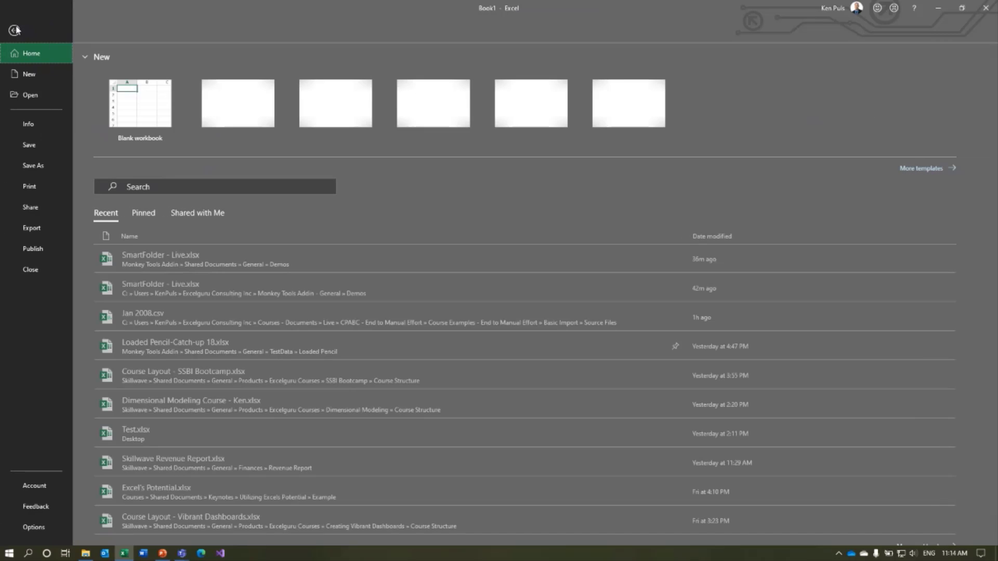
left_click(46, 165)
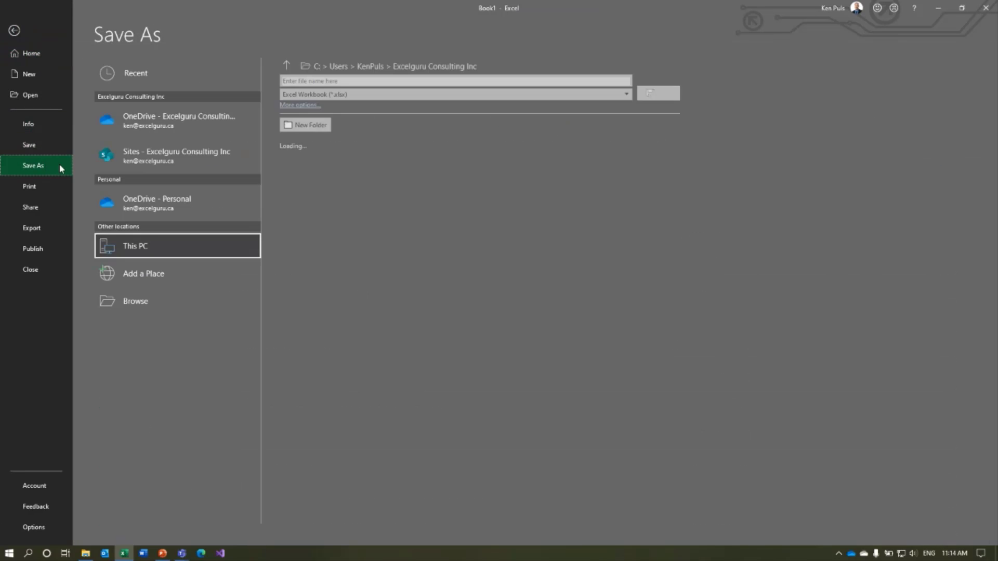
left_click(141, 301)
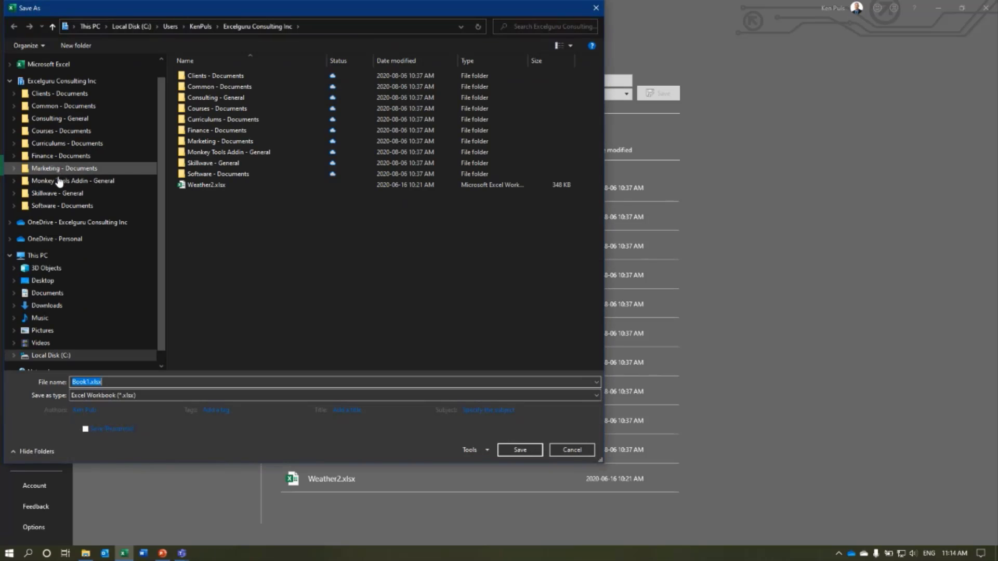
left_click(72, 180)
double_click(197, 87)
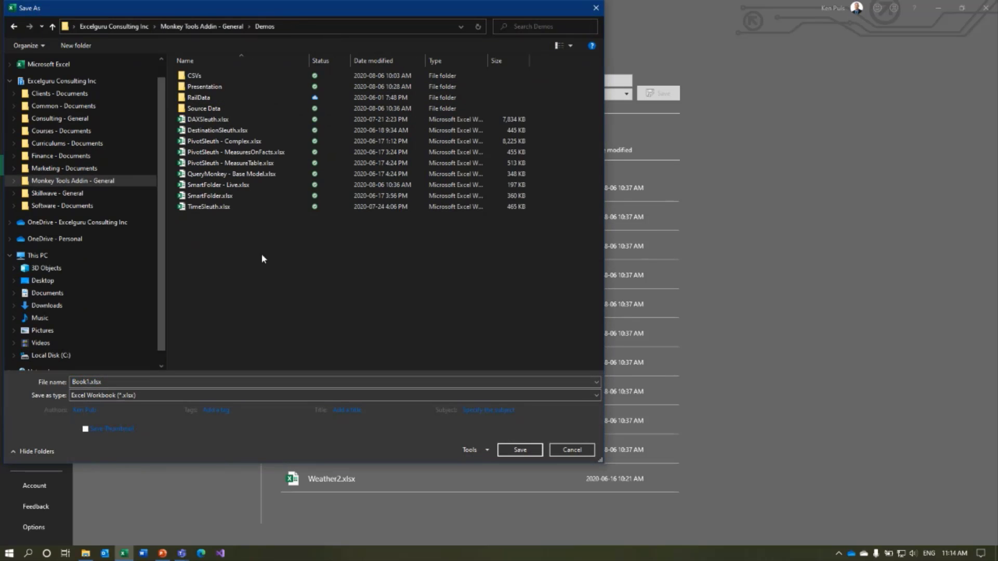
left_click(219, 186)
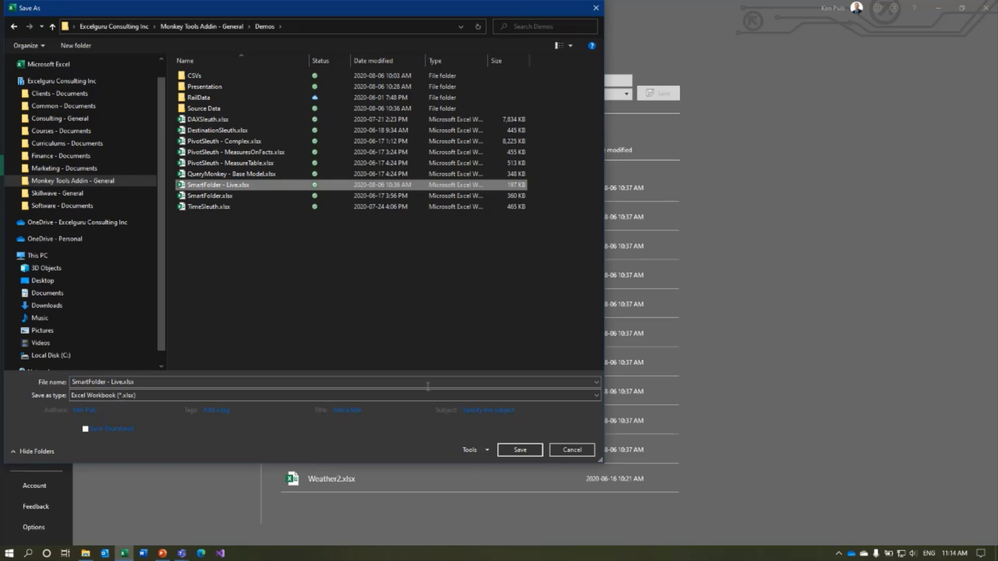
left_click(510, 452)
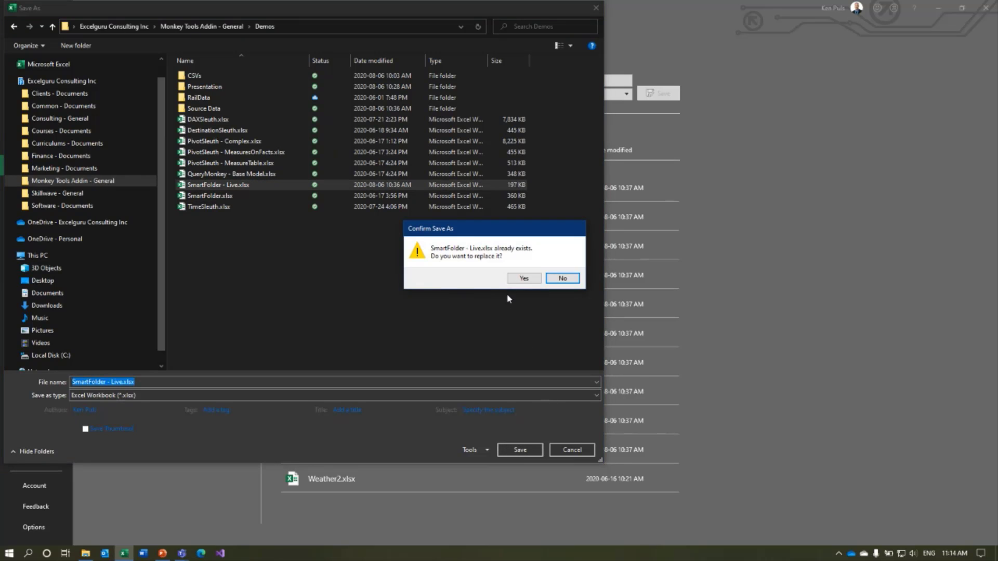
left_click(520, 278)
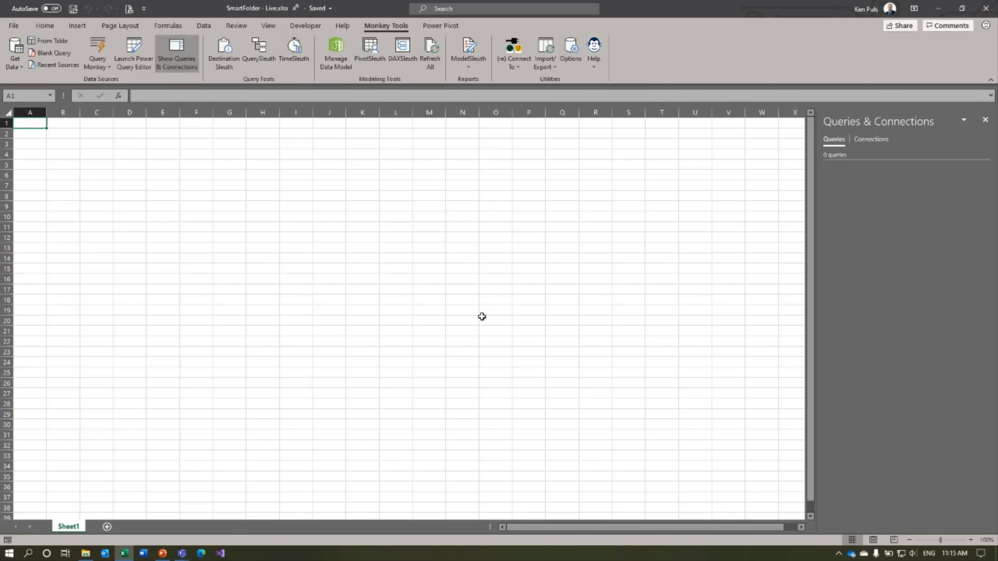
- Inject the Query Monkey parameter table and function, and add a Folder parameter with the value CSVs
left_click(106, 66)
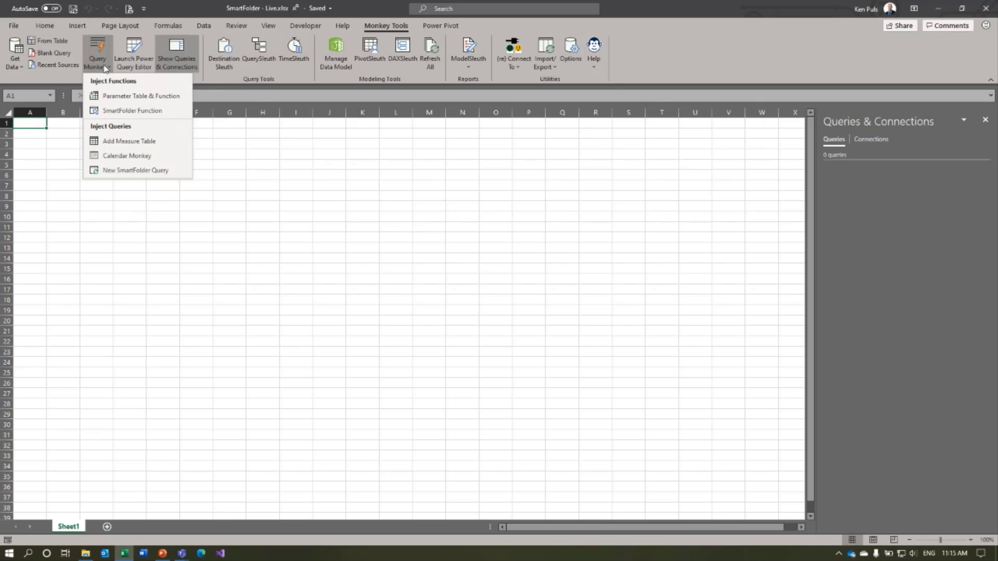
left_click(134, 97)
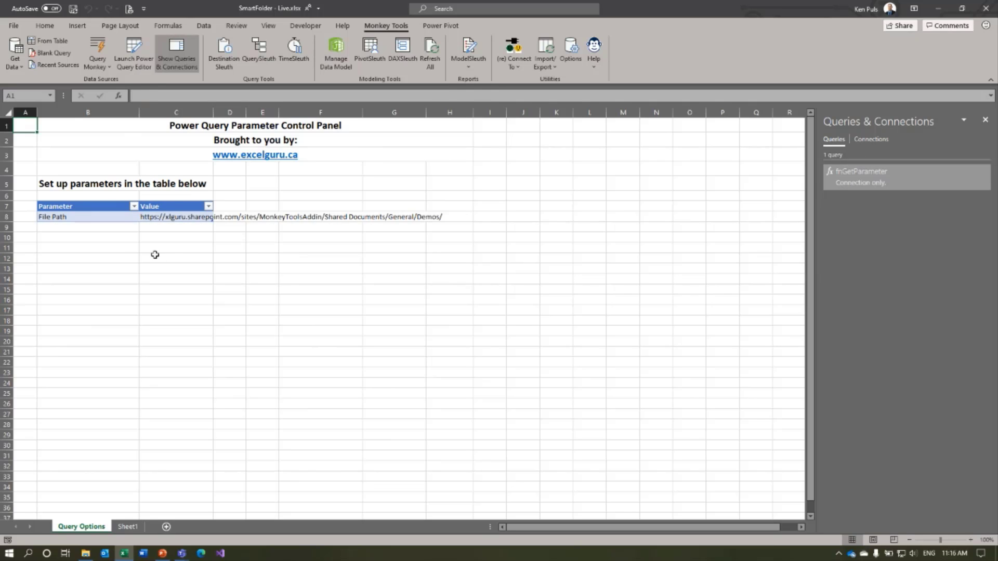
left_click(70, 227)
type("Folder")
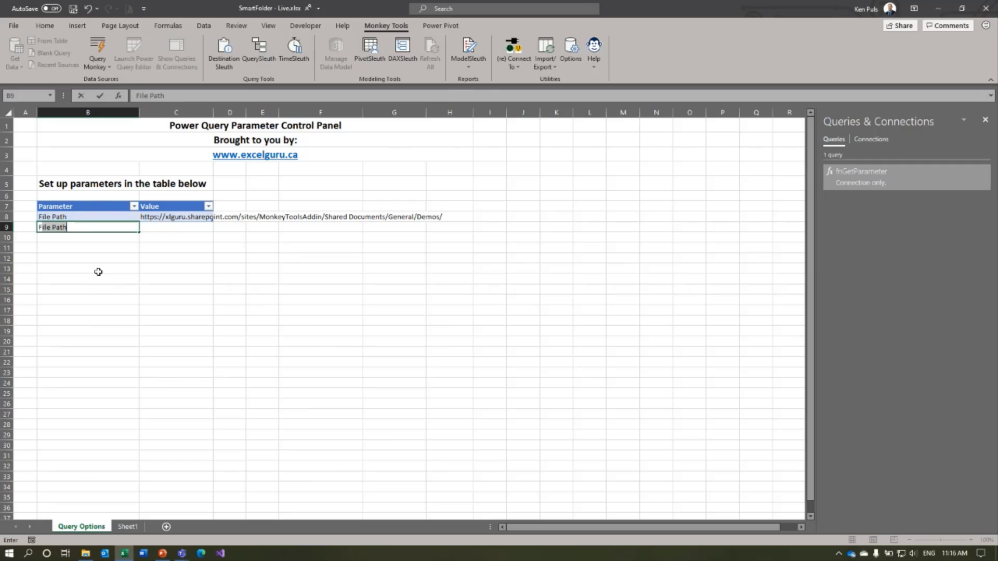
key("Tab")
type("CS")
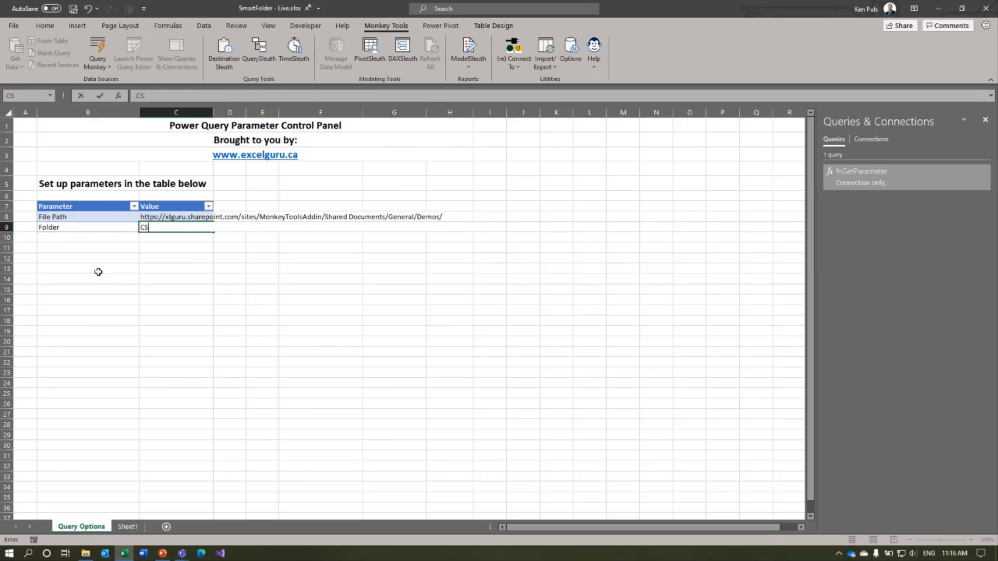
type("Vs")
key("Return")
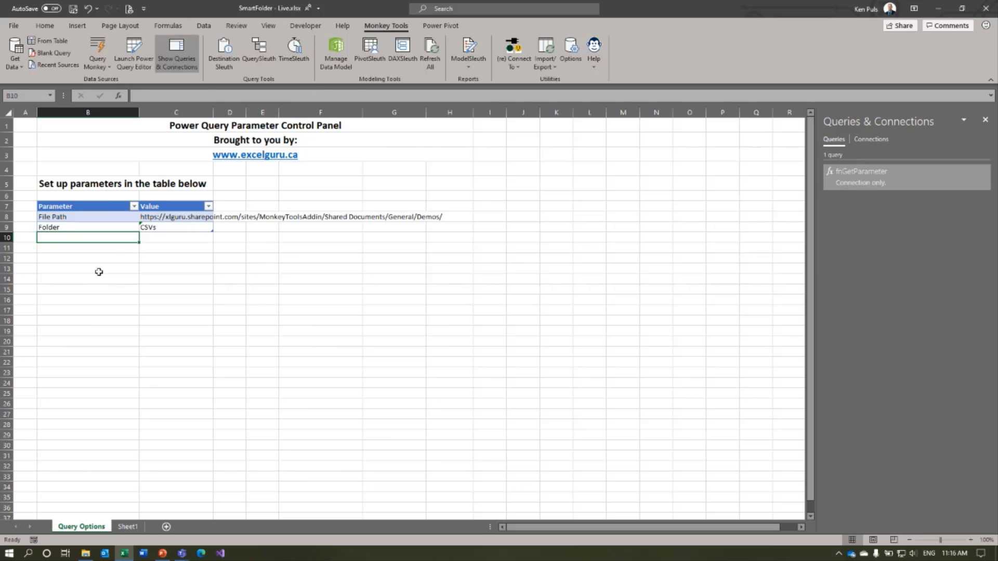
- Copy the File Path parameter's value into cell E11 as a plain value
left_click(188, 217)
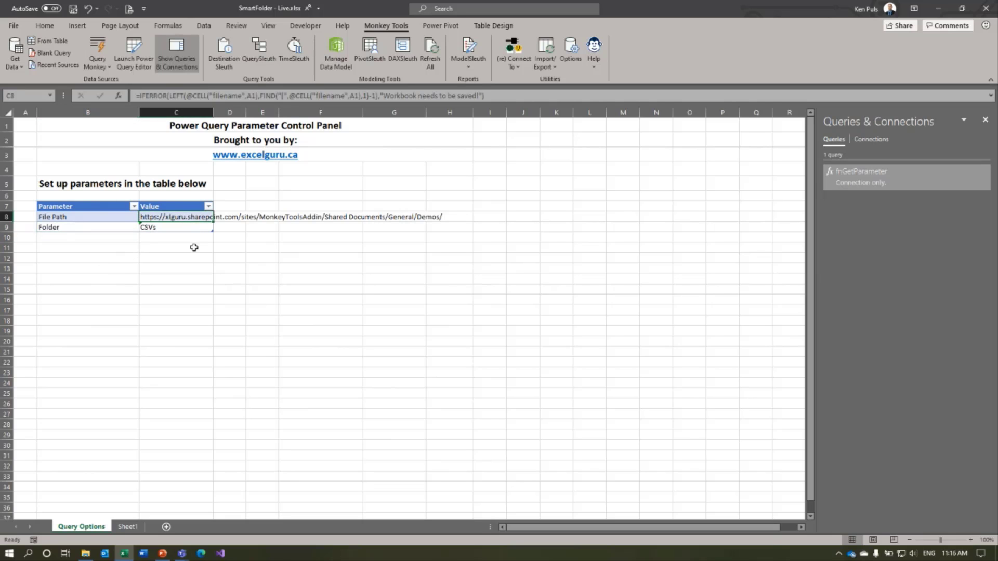
right_click(186, 217)
left_click(214, 240)
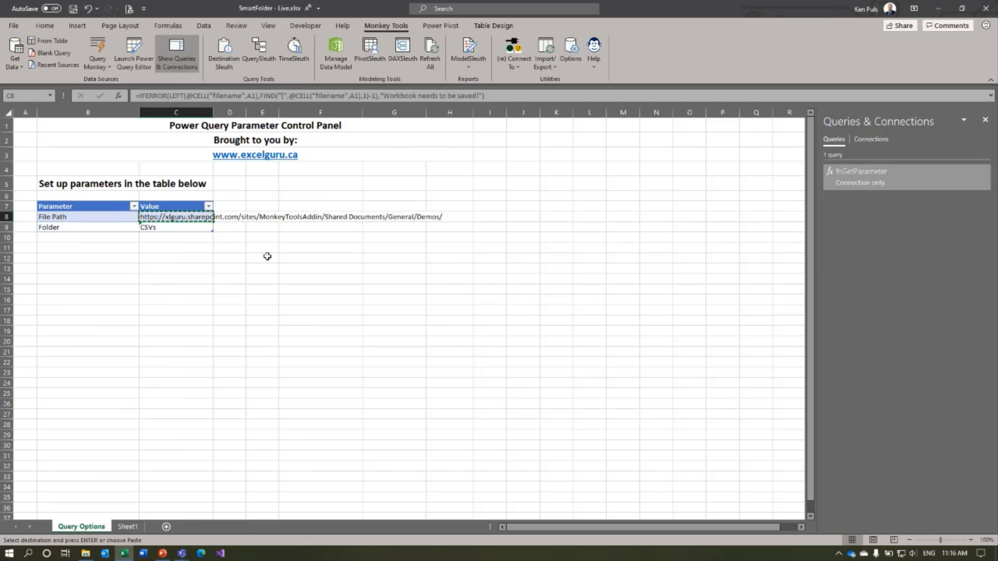
right_click(273, 251)
left_click(315, 306)
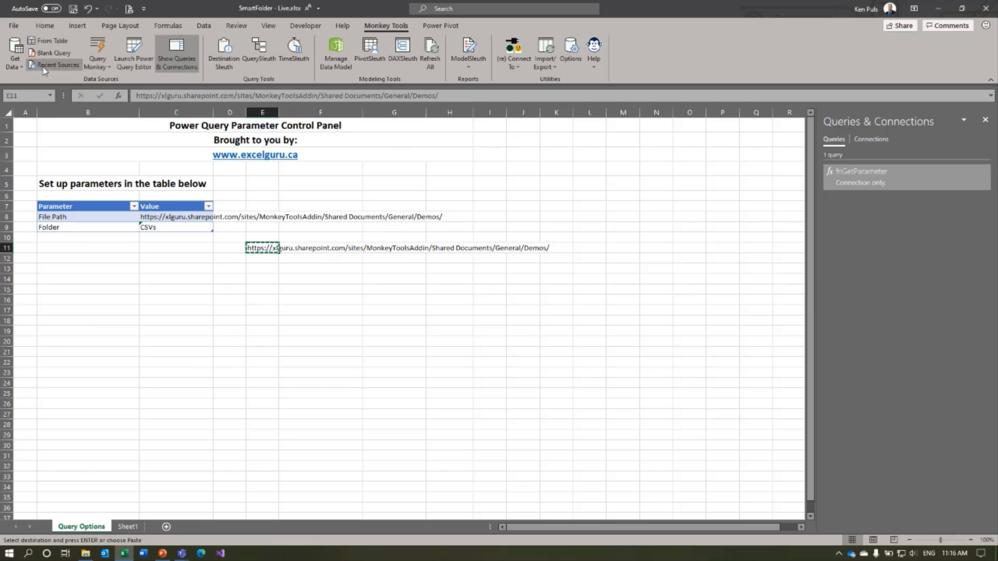
- Try to connect to a SharePoint folder with the copied file path as site URL, and clear cell E11
left_click(16, 60)
mouse_move(37, 90)
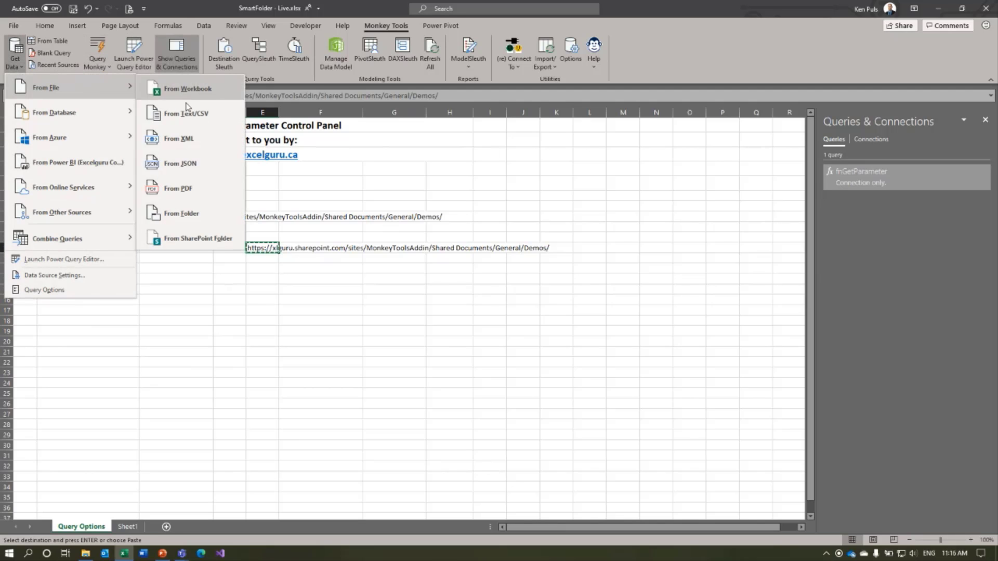
left_click(204, 239)
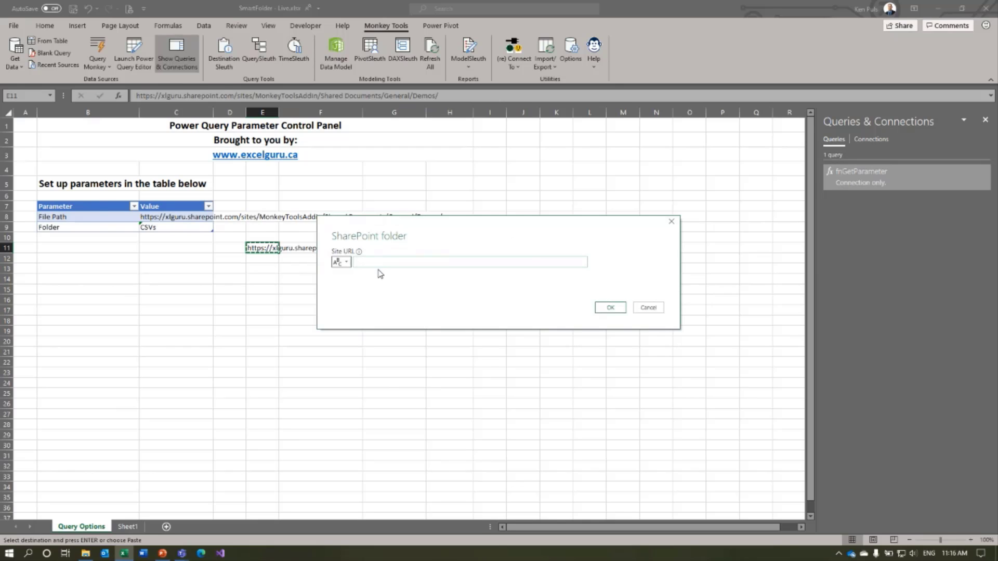
key("ctrl+v")
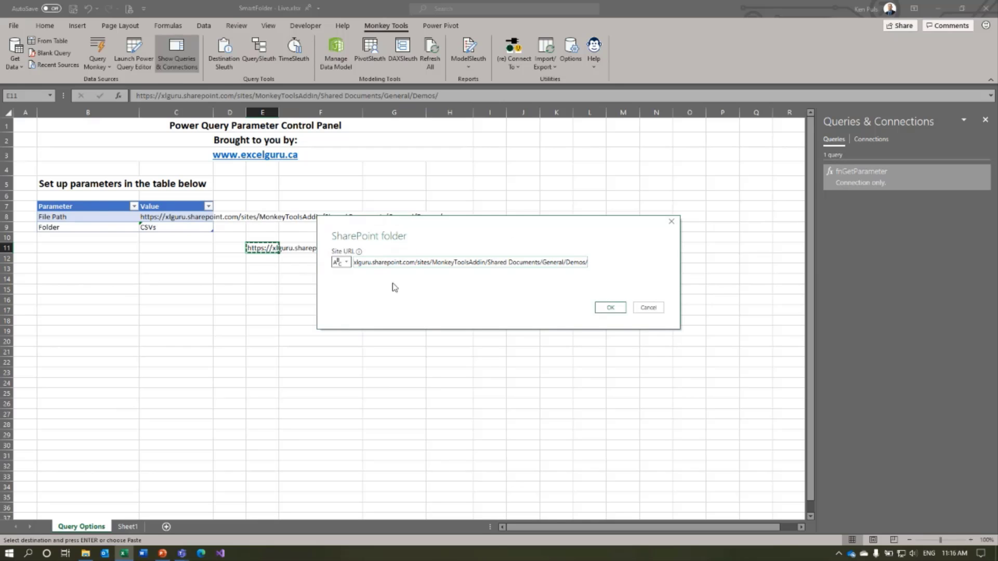
left_click(608, 308)
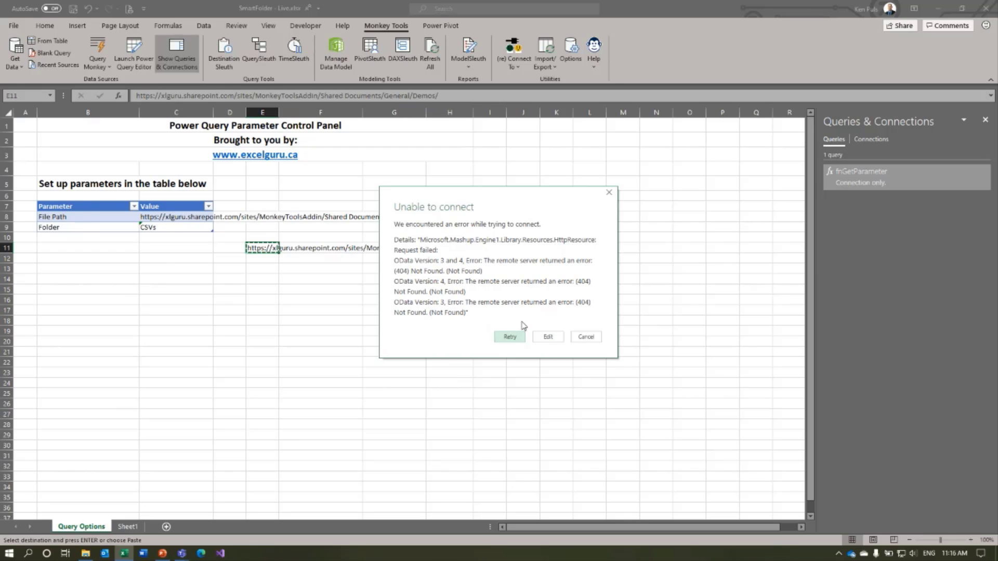
left_click(586, 336)
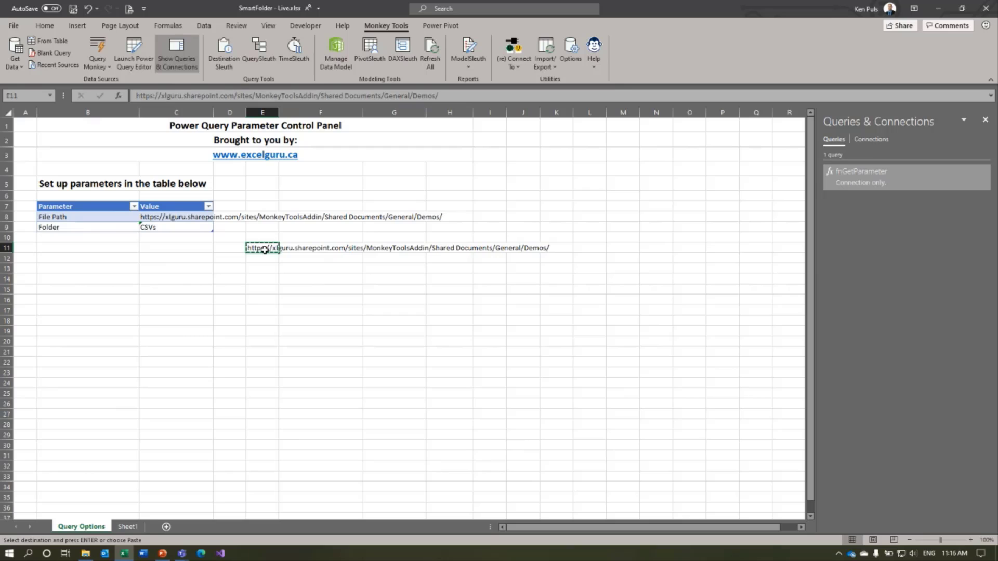
key("Delete")
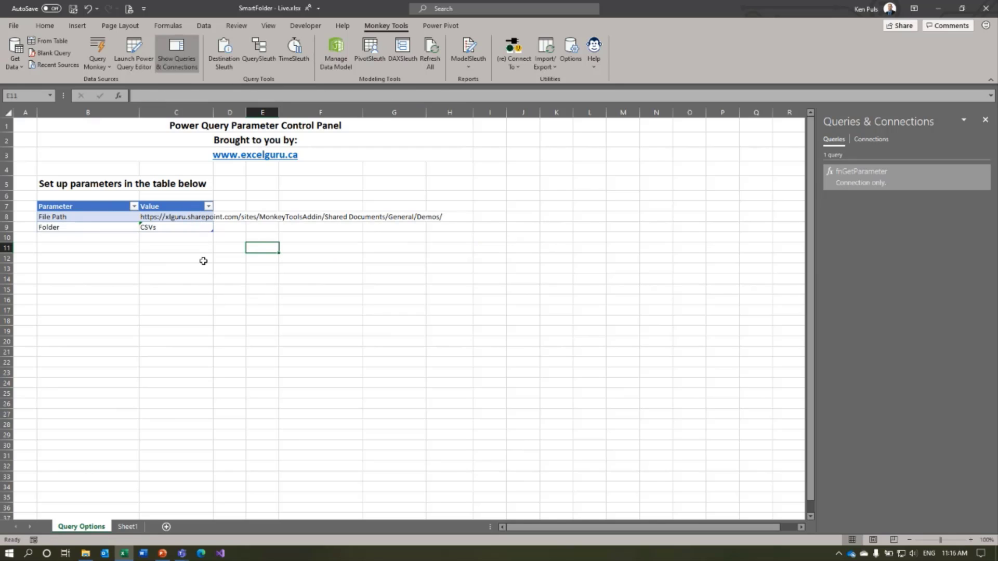
- Inject a new SmartFolder query named FilesList that takes its folder path from the File Path parameter
left_click(95, 63)
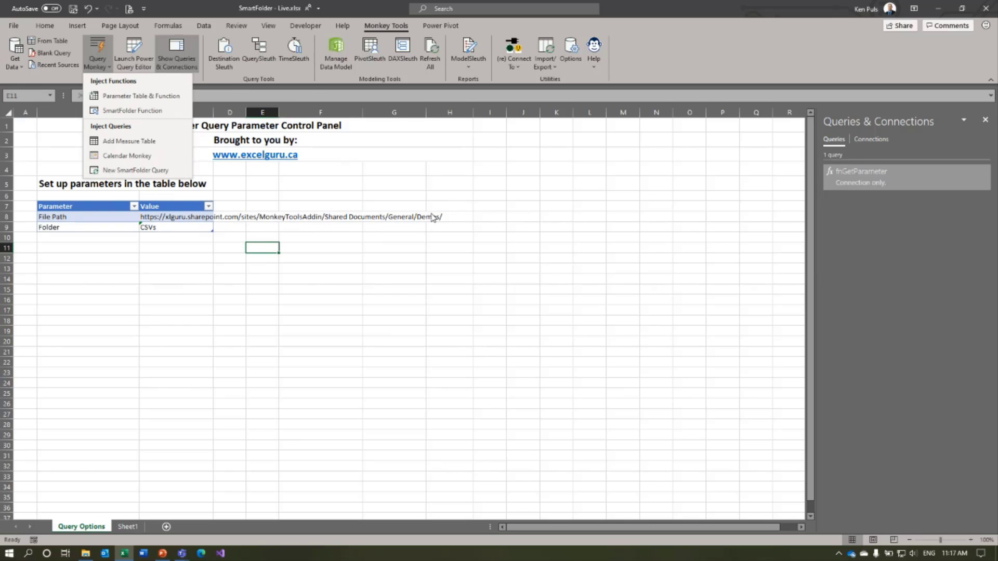
left_click(139, 171)
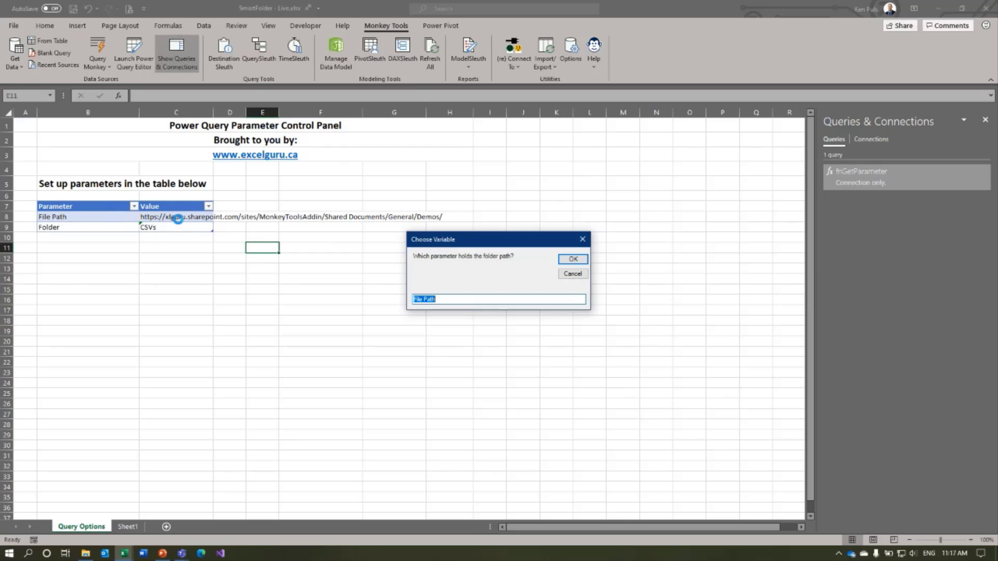
left_click(572, 259)
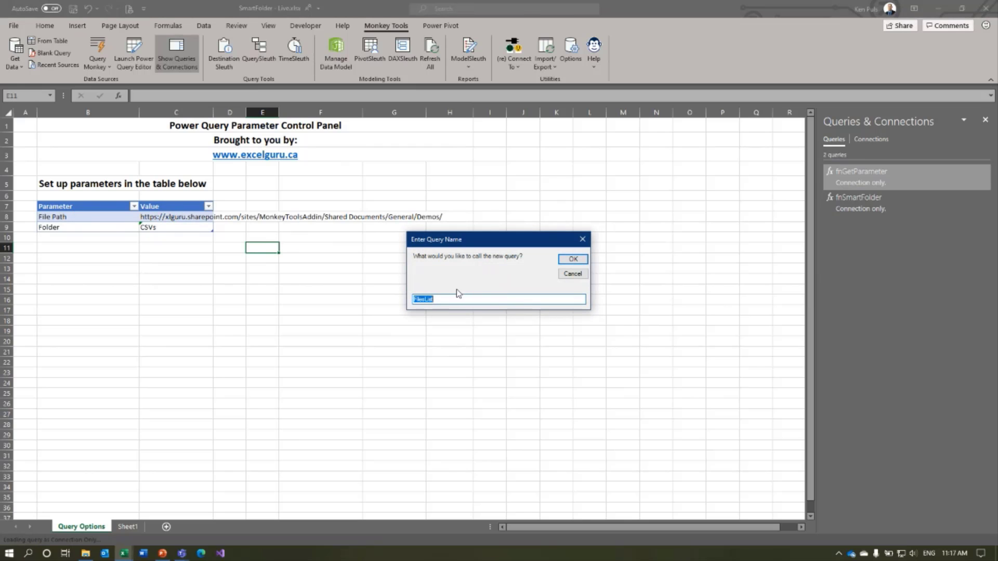
left_click(573, 259)
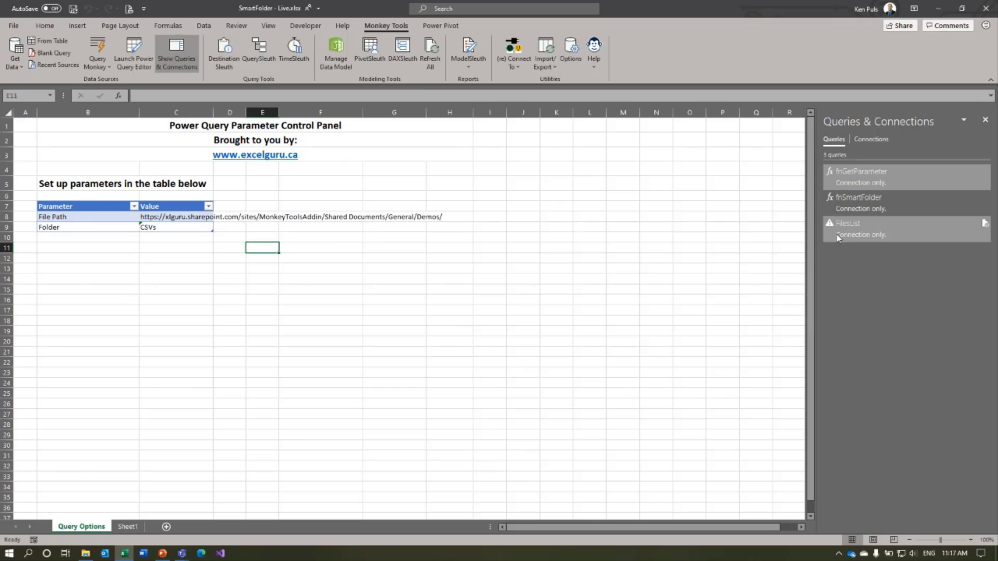
- Open the FilesList query for editing and set the current workbook's privacy level to Organizational
mouse_move(837, 238)
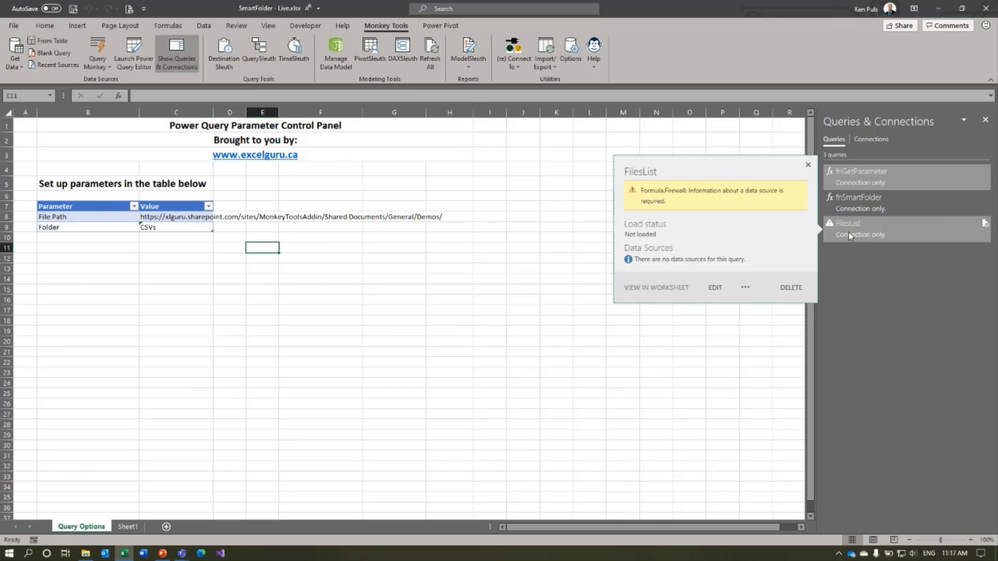
double_click(850, 235)
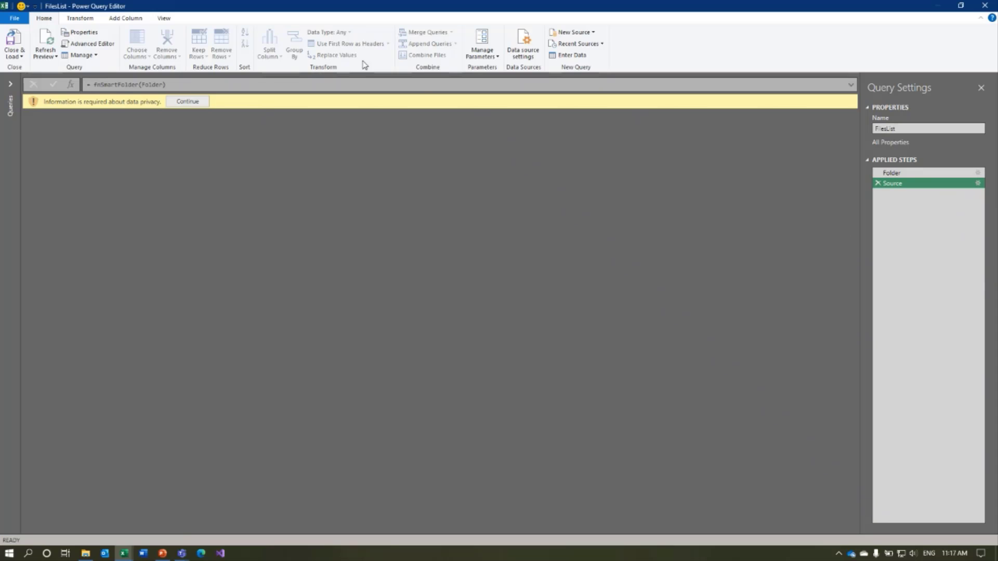
left_click(193, 106)
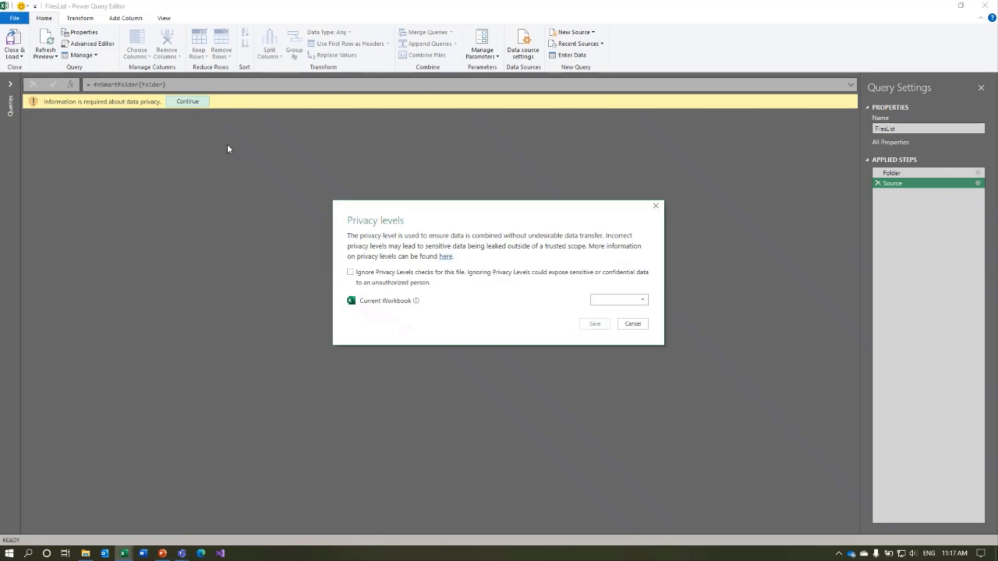
left_click(625, 300)
left_click(621, 323)
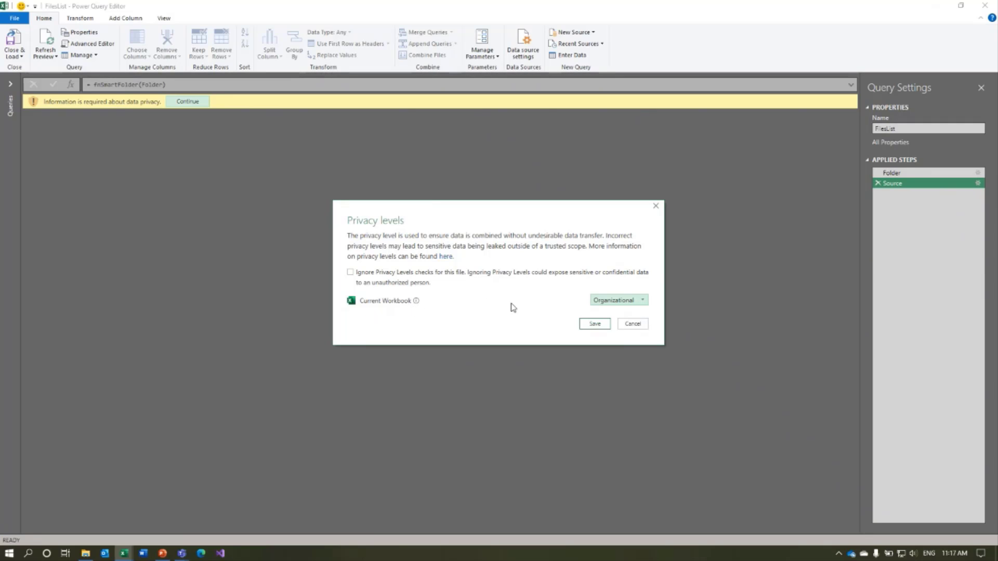
left_click(599, 325)
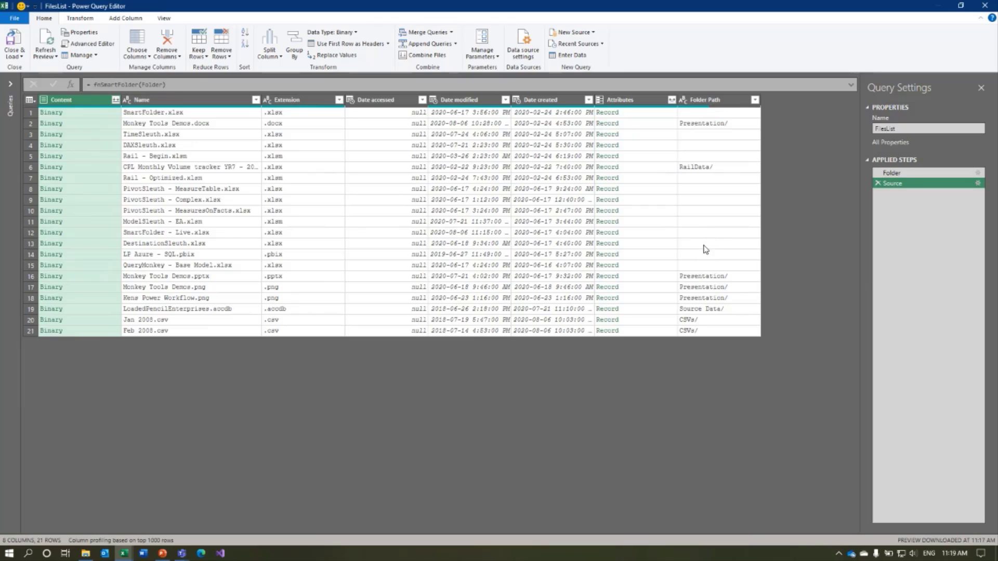
- Filter the Folder Path column to keep only the CSVs/ folder
left_click(755, 102)
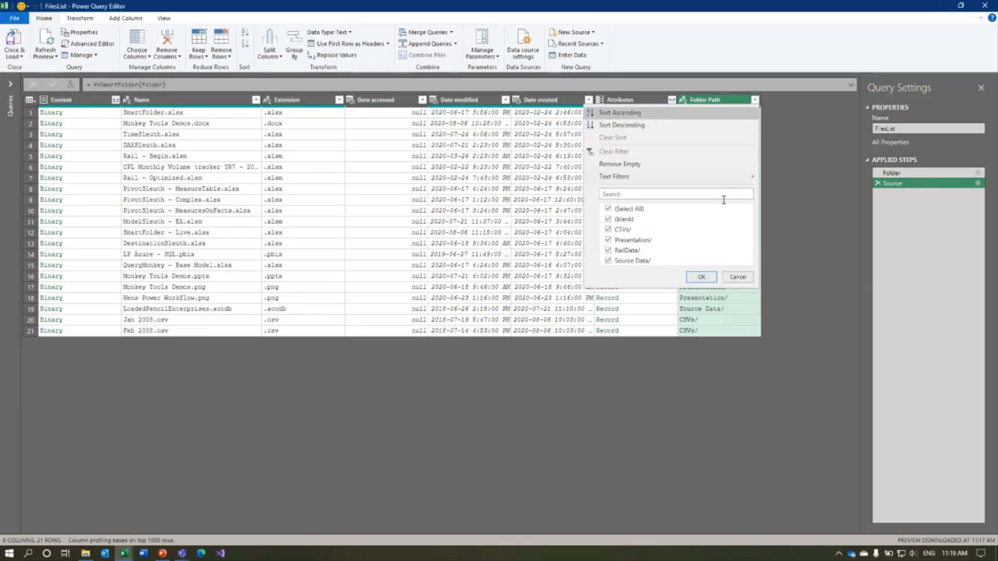
left_click(608, 209)
left_click(608, 230)
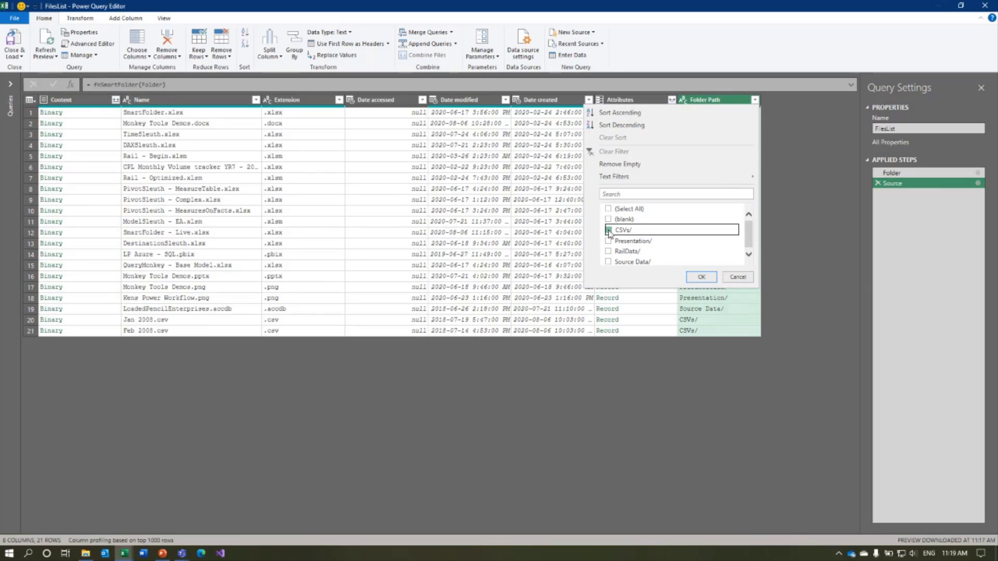
left_click(702, 277)
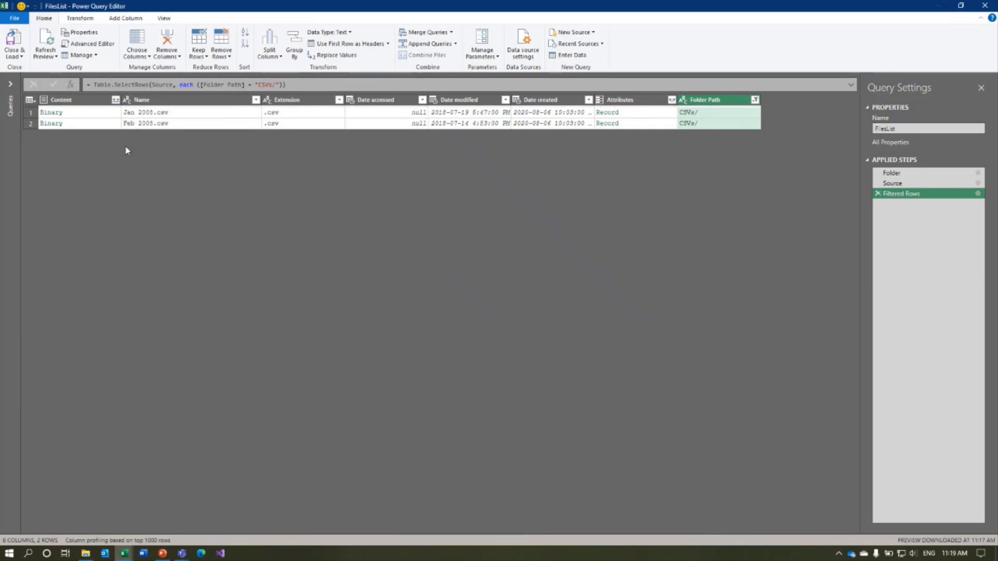
- Try to combine the CSV files of FilesList using the first file as sample, and inspect the Transform File tables
left_click(116, 100)
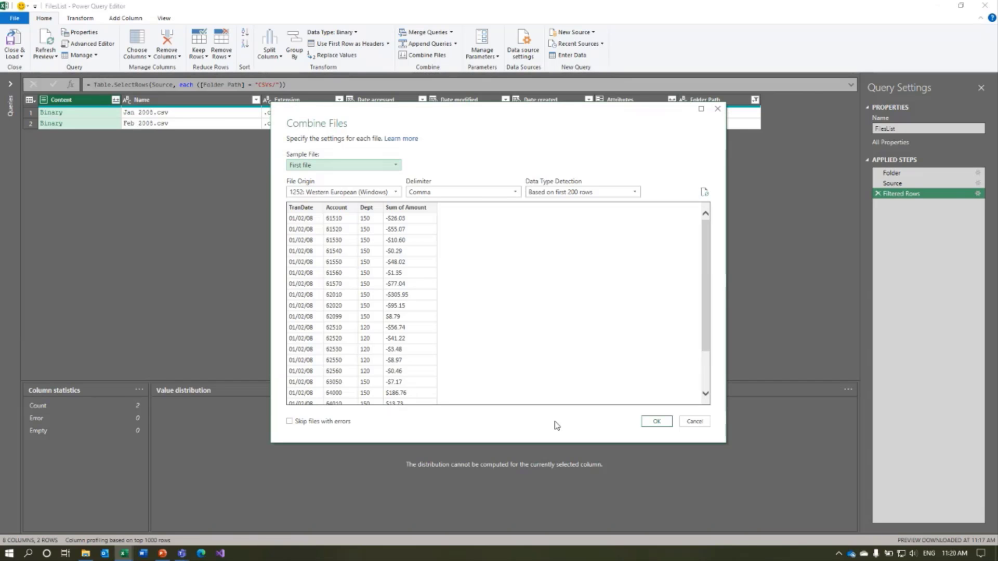
left_click(650, 422)
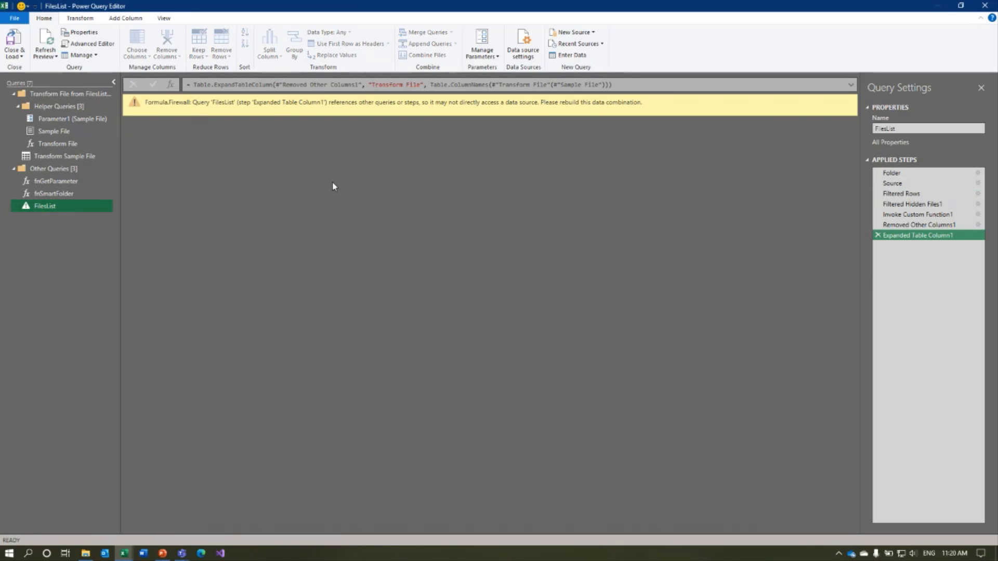
left_click(916, 224)
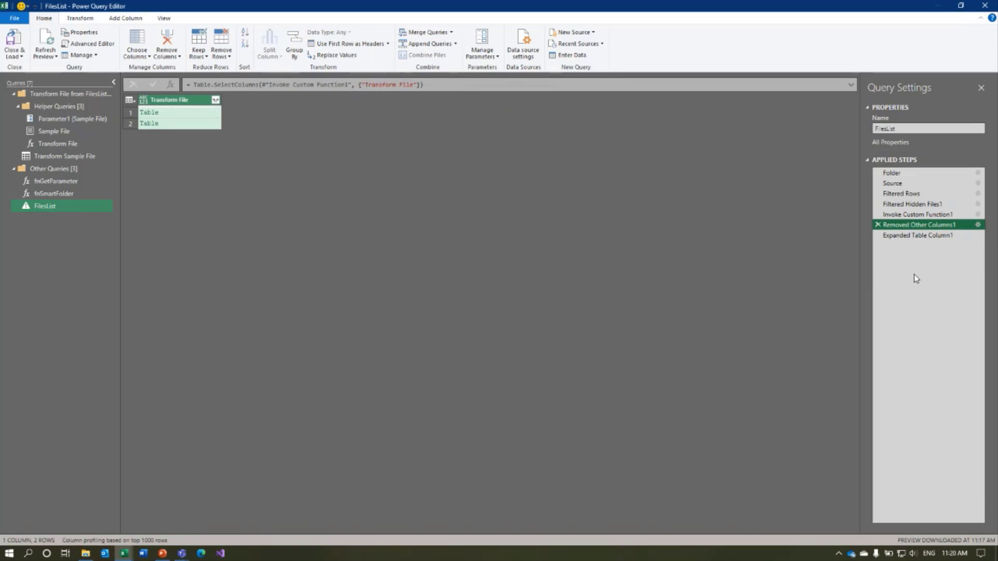
left_click(205, 113)
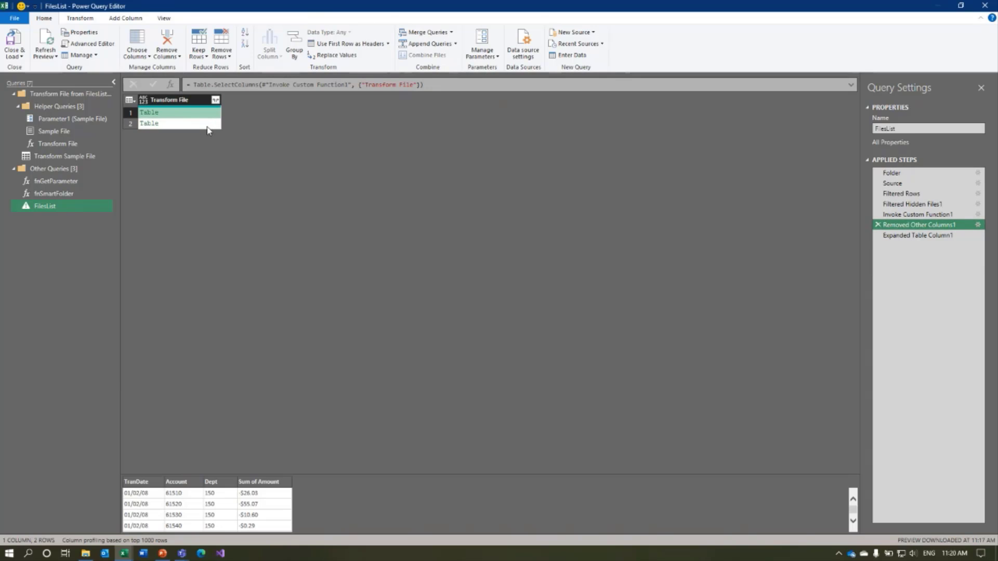
left_click(207, 126)
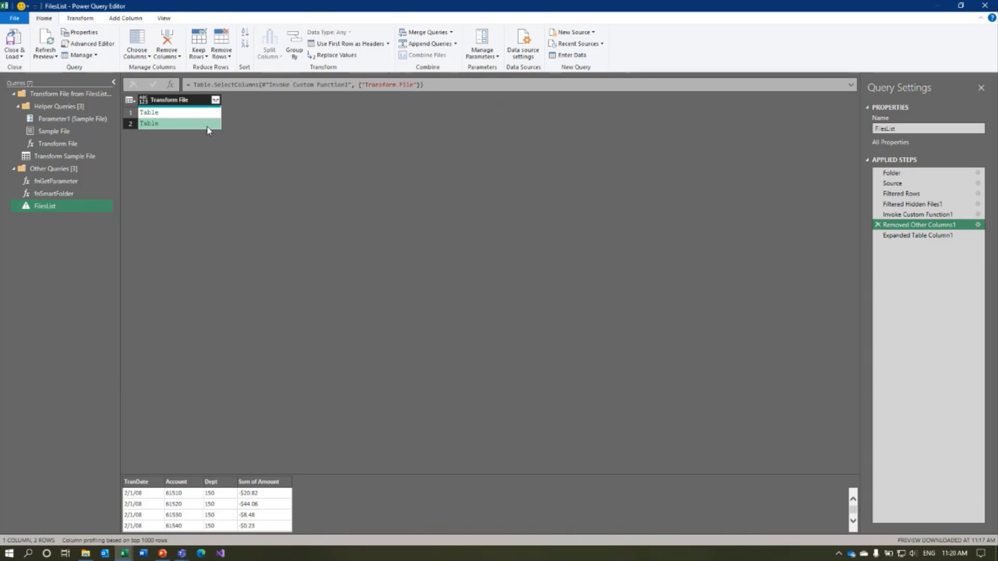
left_click(919, 235)
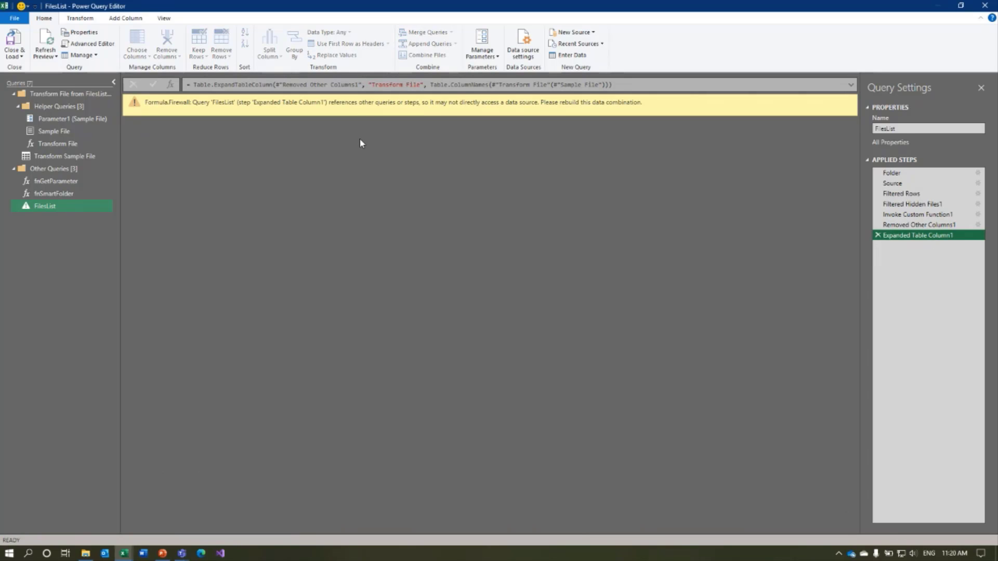
- Delete all applied steps after Source from the FilesList query, including the Filtered Rows step
left_click(877, 235)
left_click(877, 224)
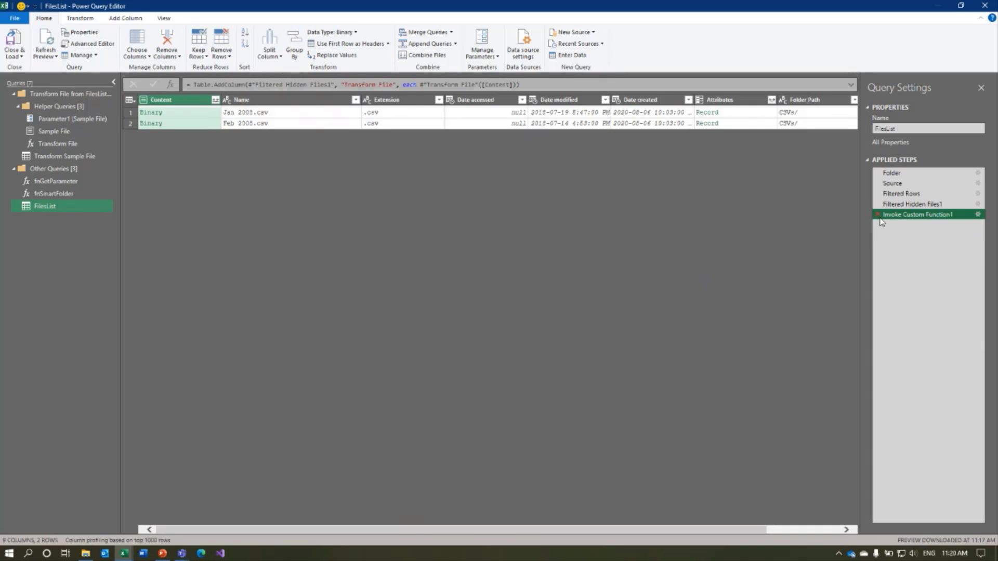
left_click(877, 214)
left_click(877, 204)
left_click(877, 193)
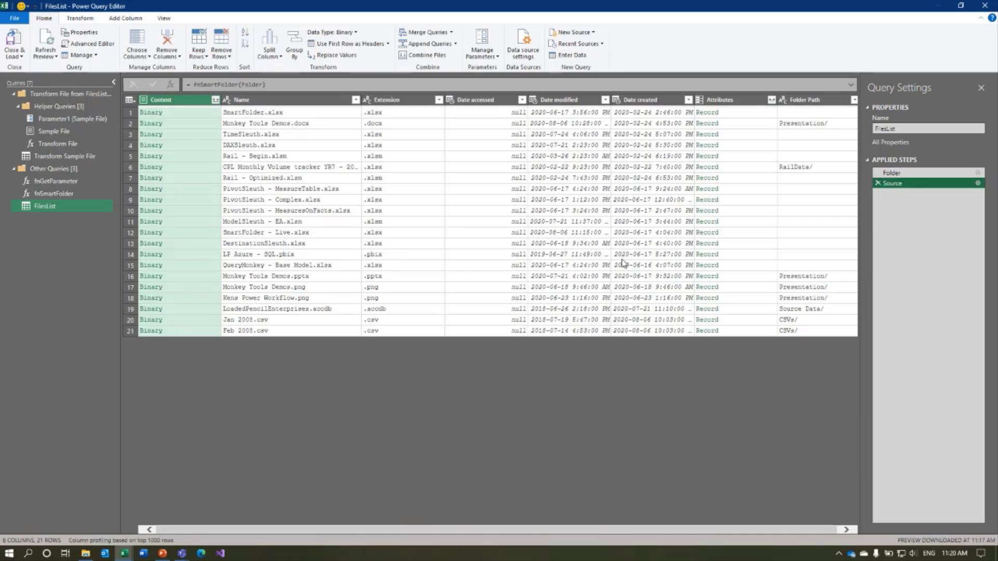
- Delete the Transform File from FilesList query group together with its helper queries
left_click(51, 94)
right_click(47, 95)
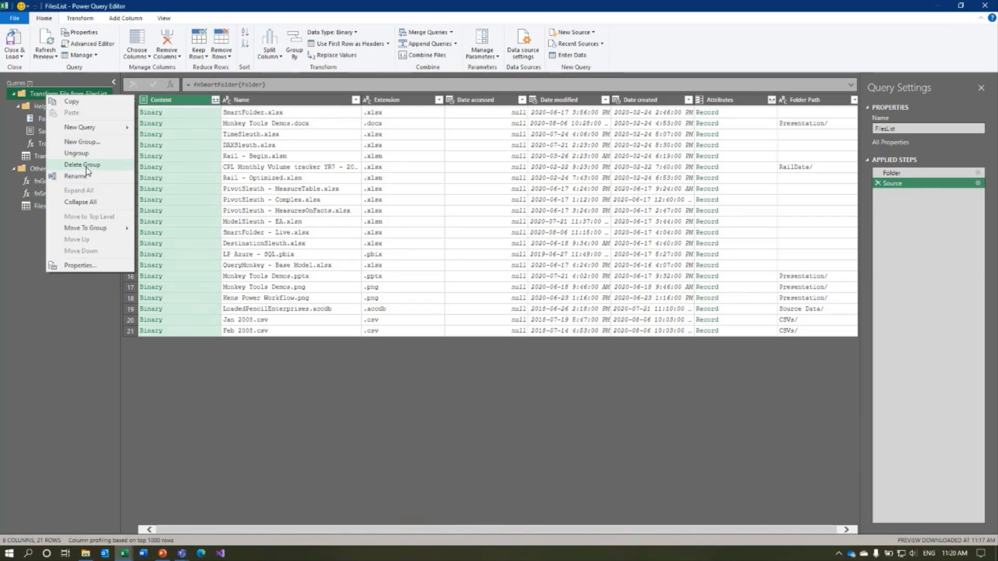
left_click(86, 165)
left_click(549, 300)
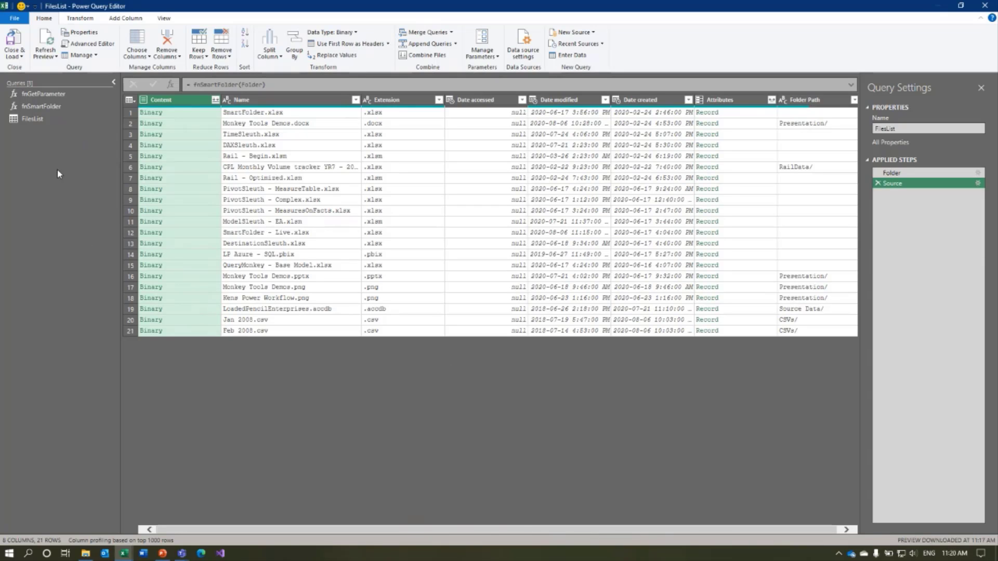
- Create a new query that references FilesList and name it Sales
right_click(29, 117)
left_click(49, 188)
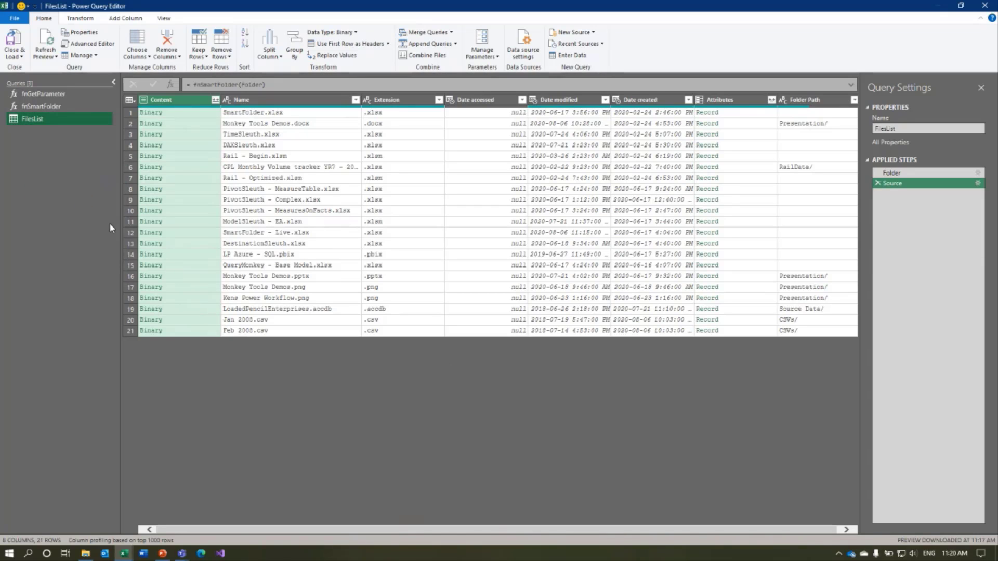
double_click(51, 130)
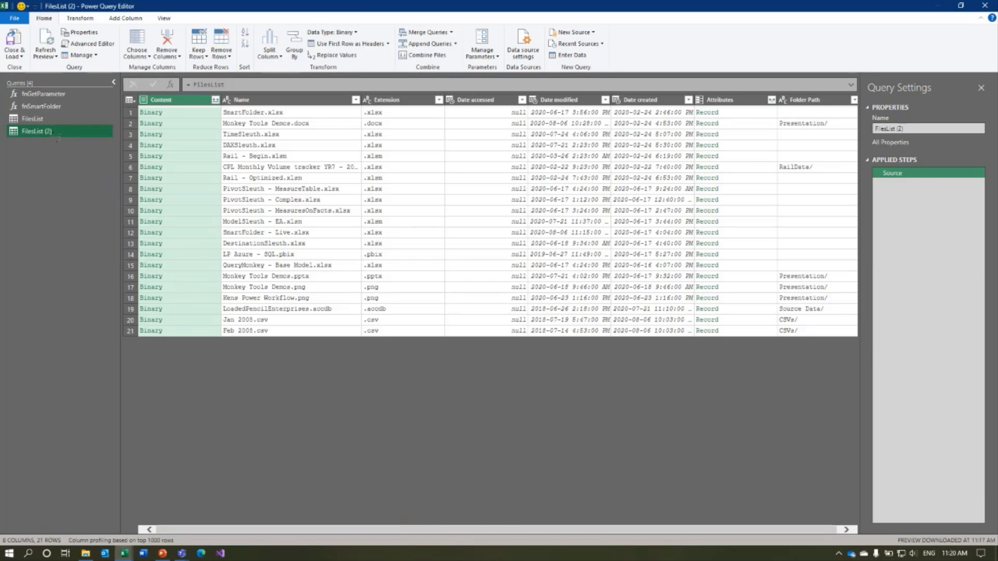
type("Sales")
key("Return")
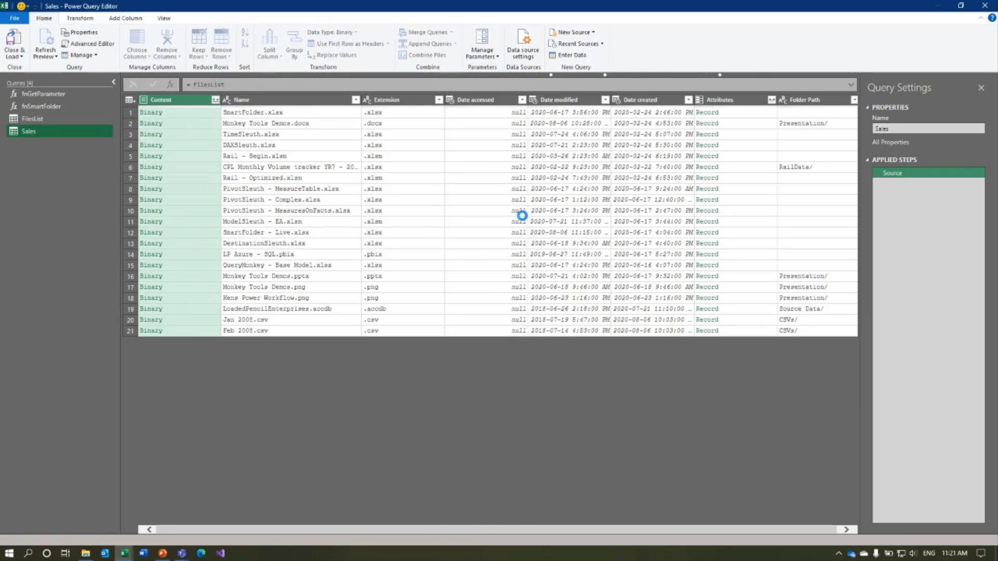
- Filter the Folder Path column of the Sales query to rows that begin with CSVs
left_click(851, 99)
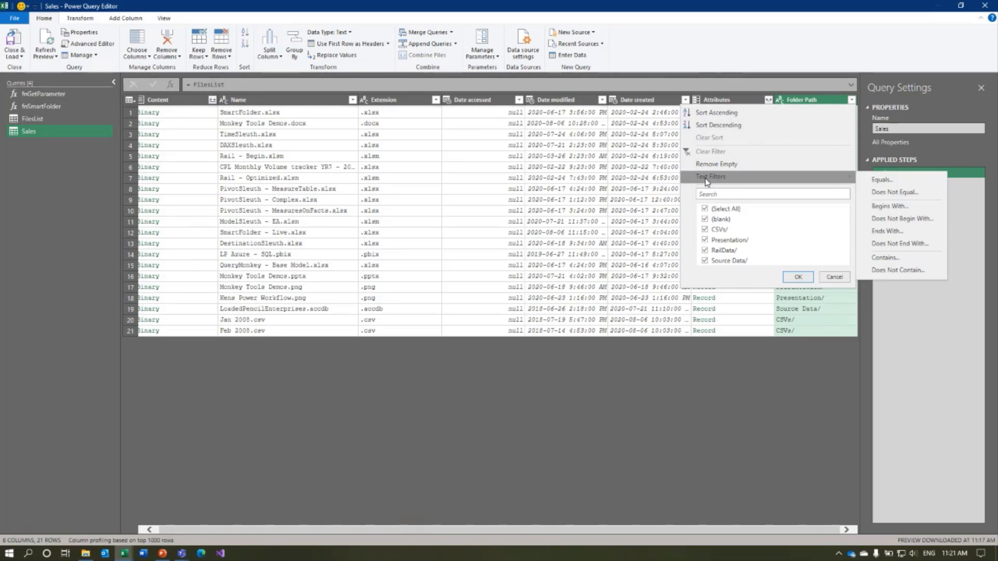
mouse_move(826, 180)
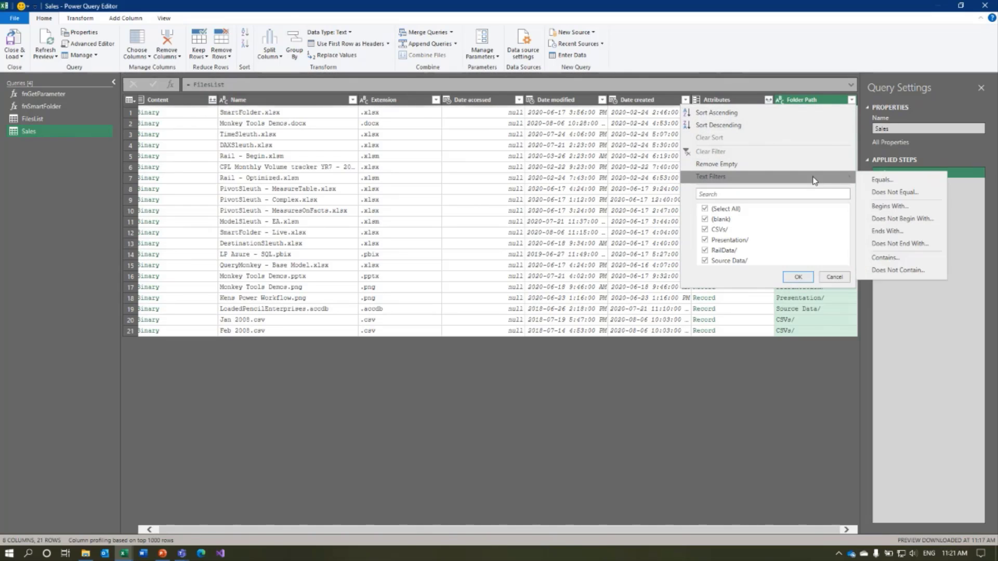
left_click(888, 207)
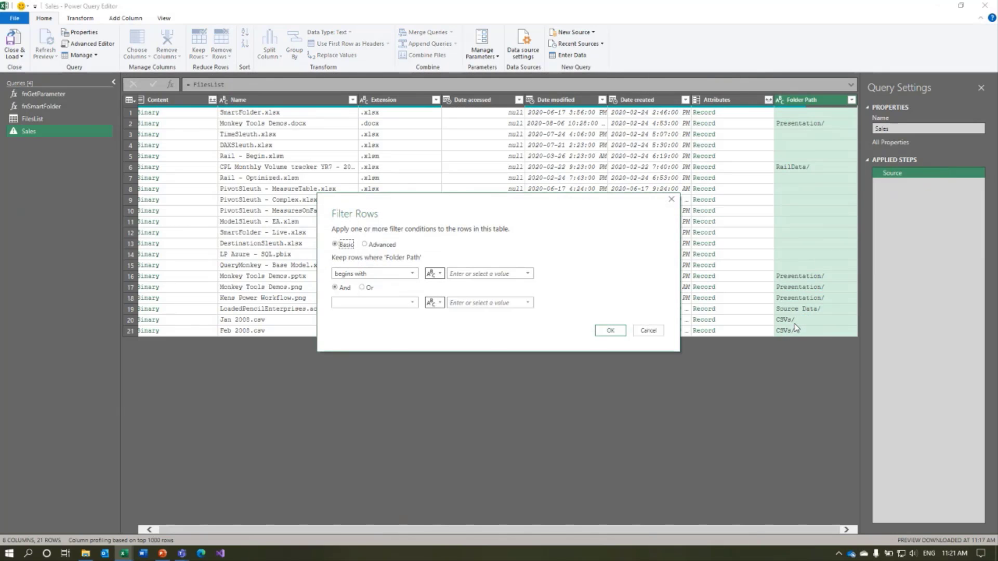
left_click(459, 273)
left_click(609, 331)
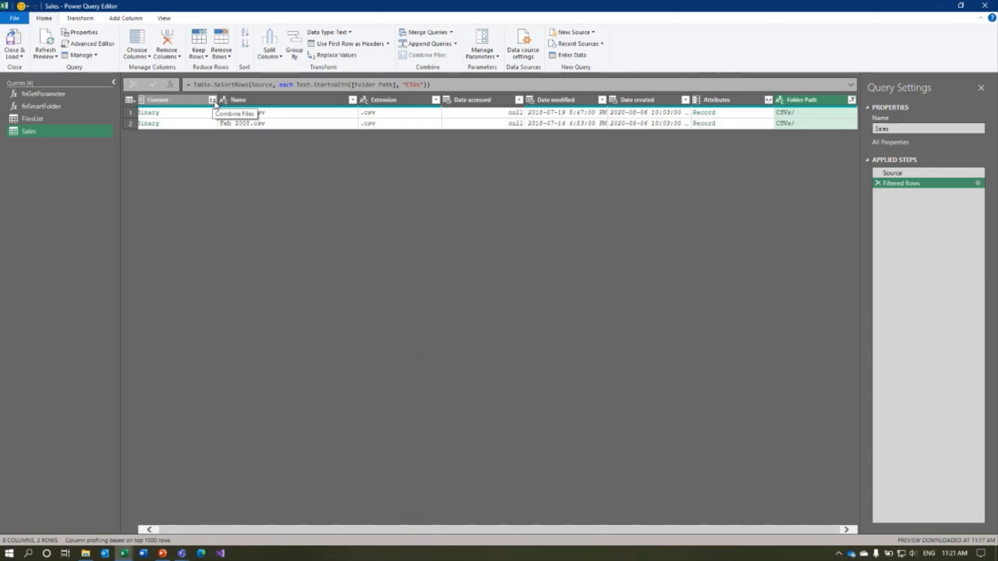
- Create a blank query and name it Folder
right_click(49, 155)
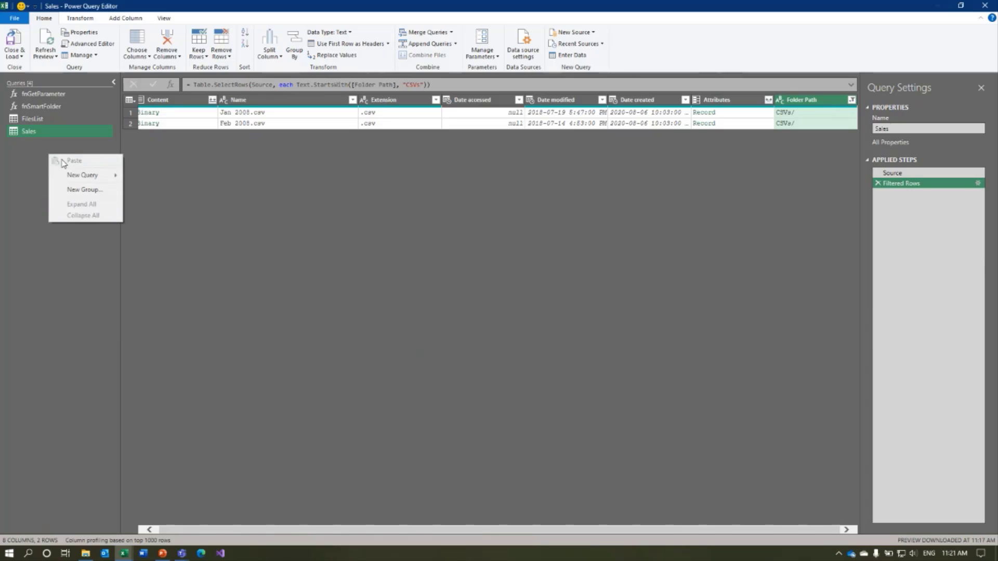
mouse_move(82, 175)
mouse_move(167, 222)
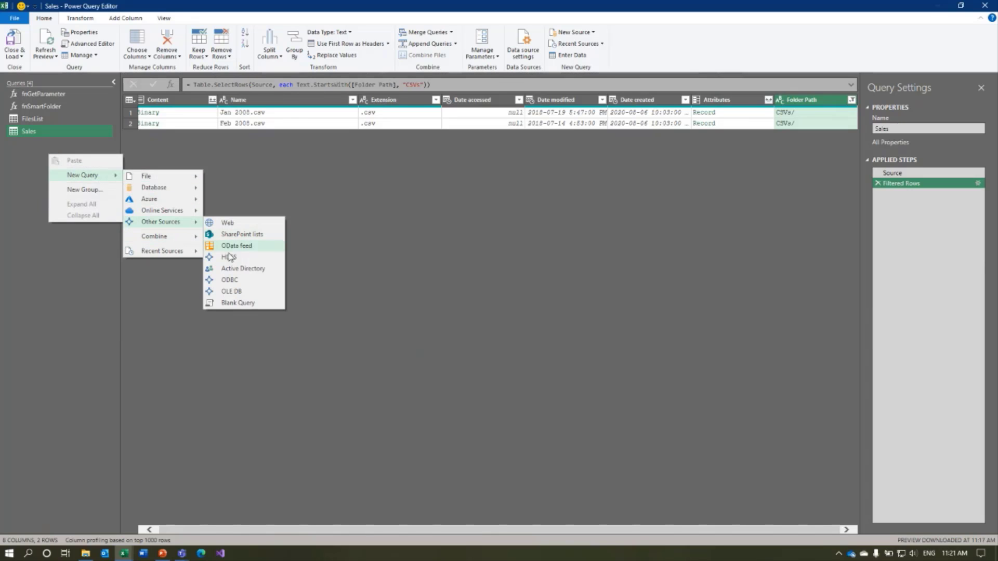
left_click(239, 303)
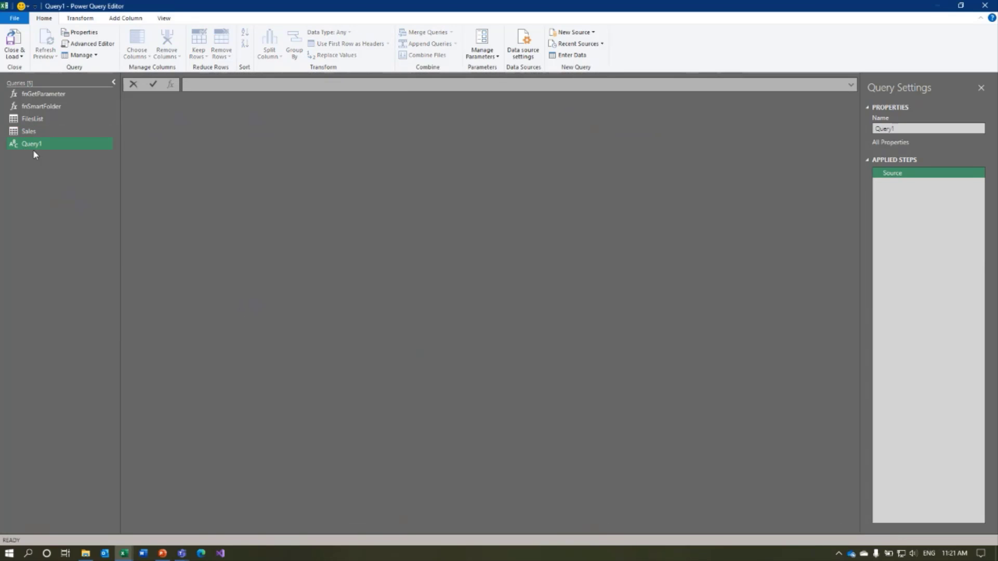
double_click(33, 148)
type("Folder")
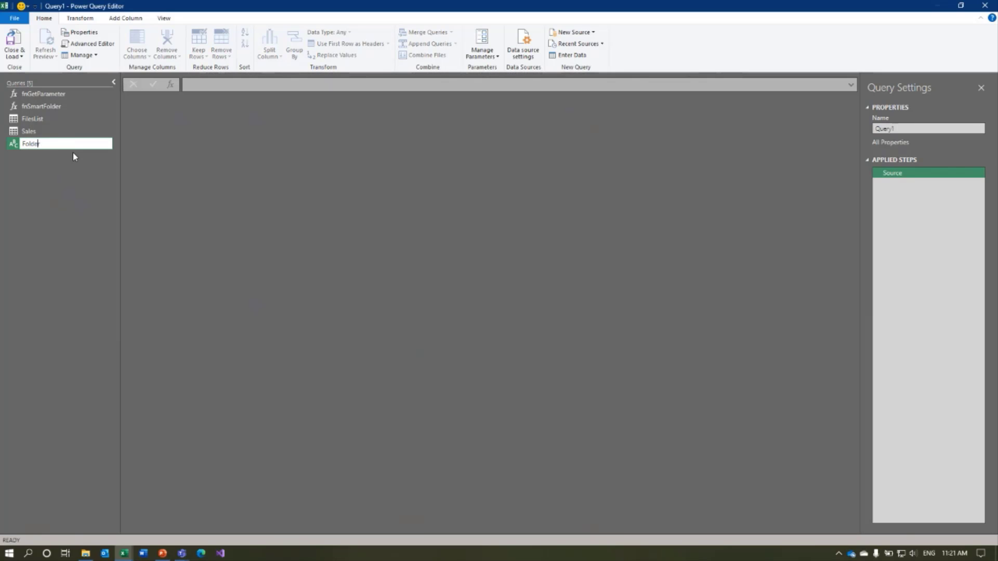
key("Return")
- Set the Folder query's formula to =fnGetParameter("Folder") and check it against the worksheet's parameter table
left_click(221, 84)
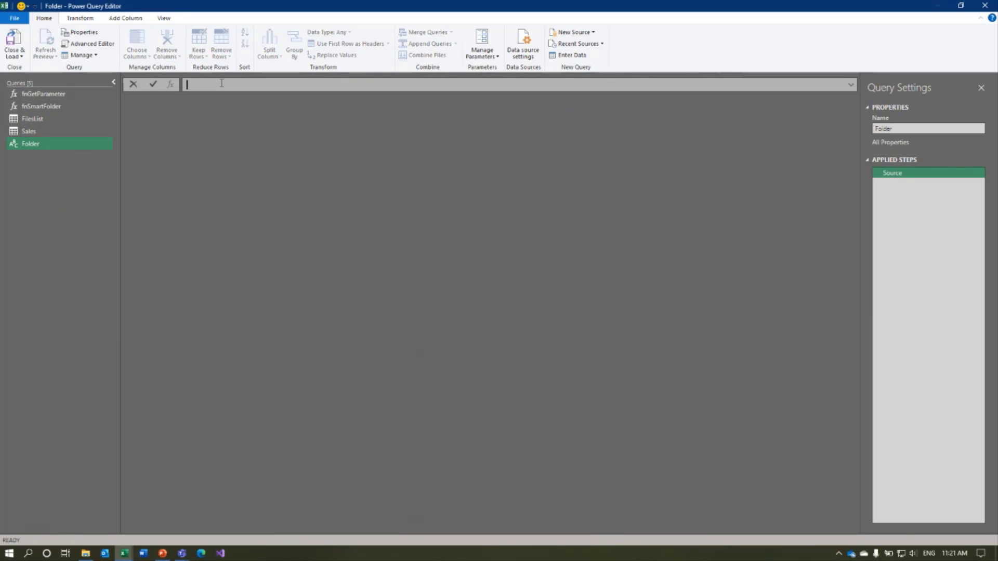
type("=fnGet")
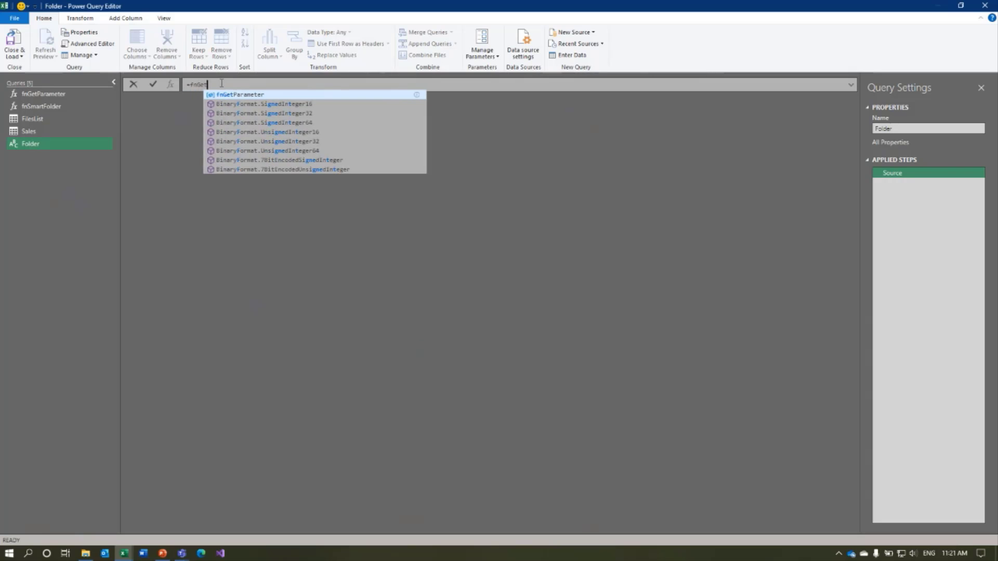
type("Parameter(\"Folder")
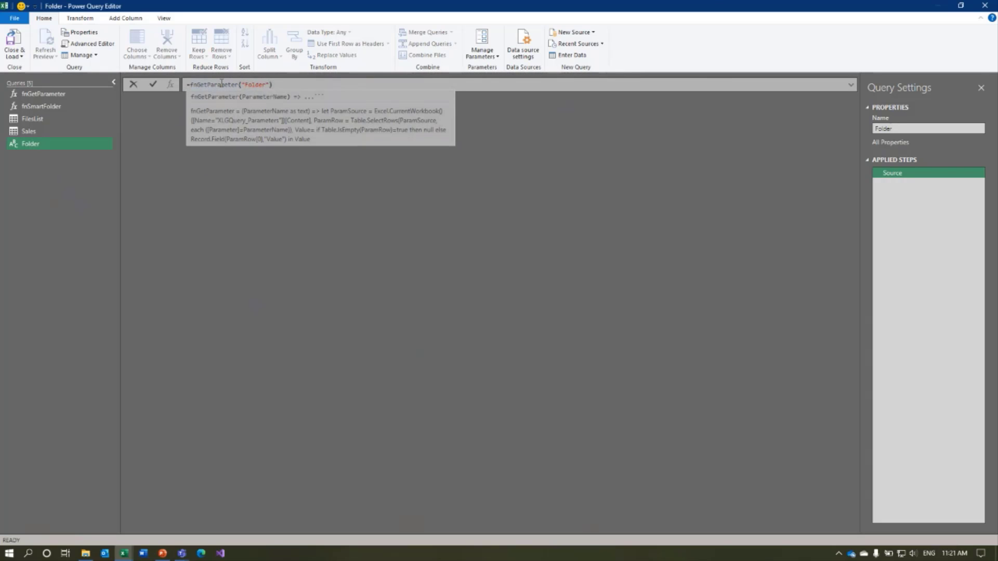
key("ctrl+a")
key("BackSpace")
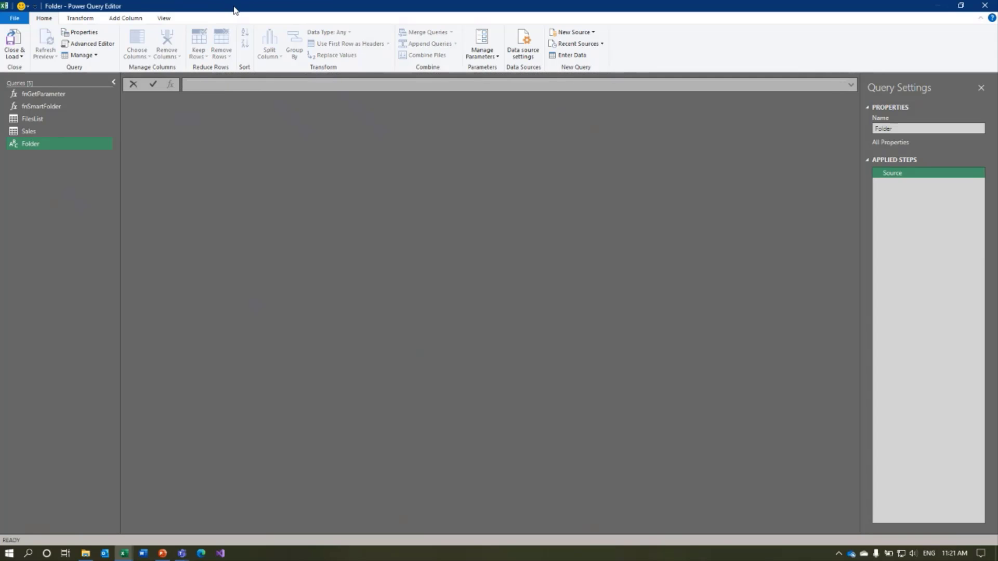
key("ctrl+z")
key("Return")
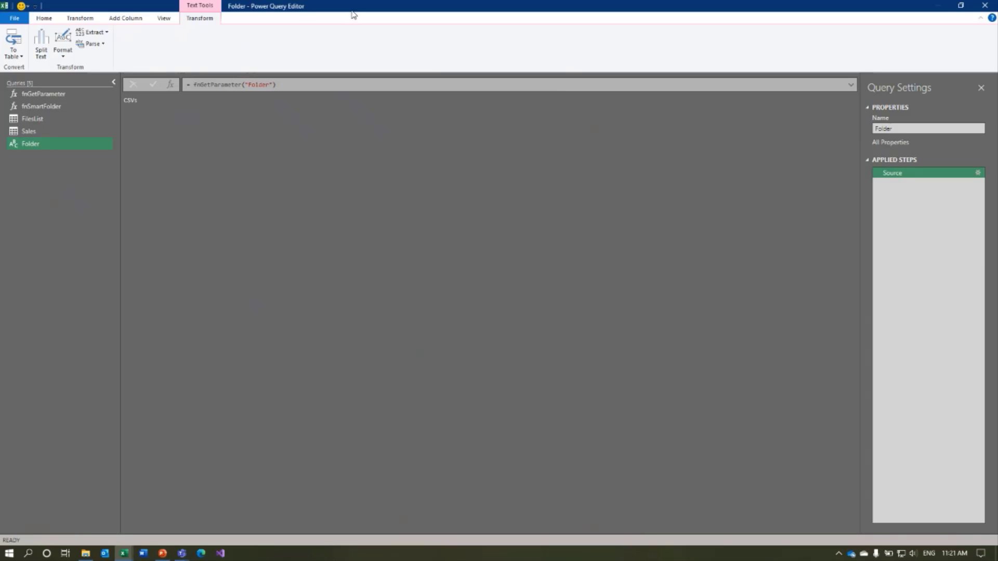
left_click_drag(353, 14, 547, 40)
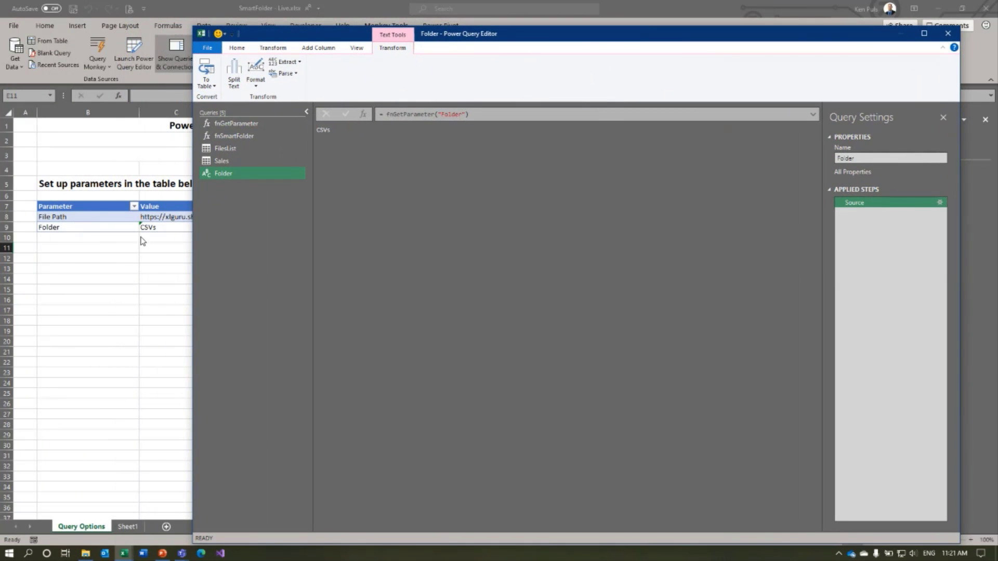
double_click(555, 40)
- In the Sales query, replace the "CSVs" filter text with the Folder query and combine the files using the first file as sample
left_click(52, 131)
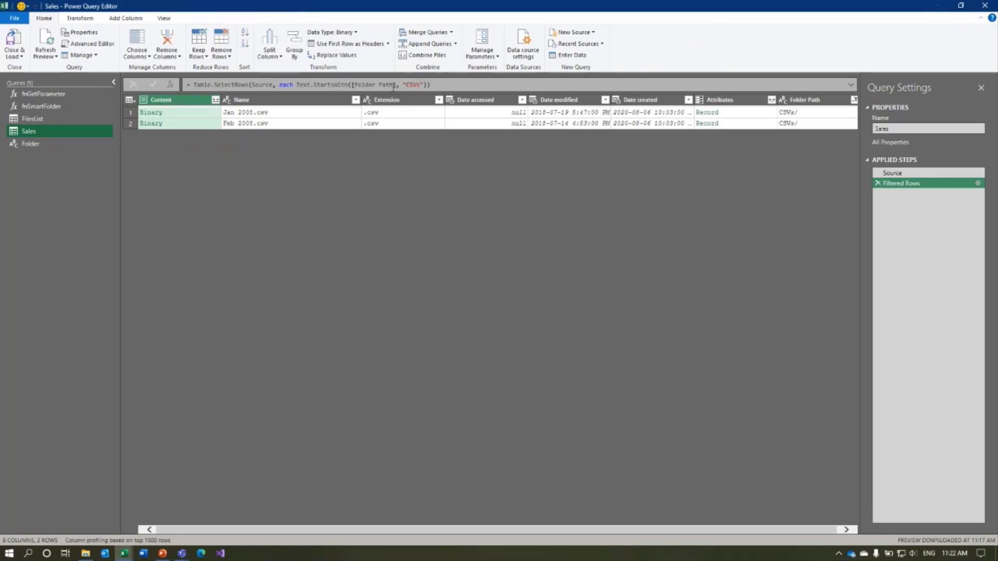
left_click_drag(403, 84, 424, 84)
type("Folder")
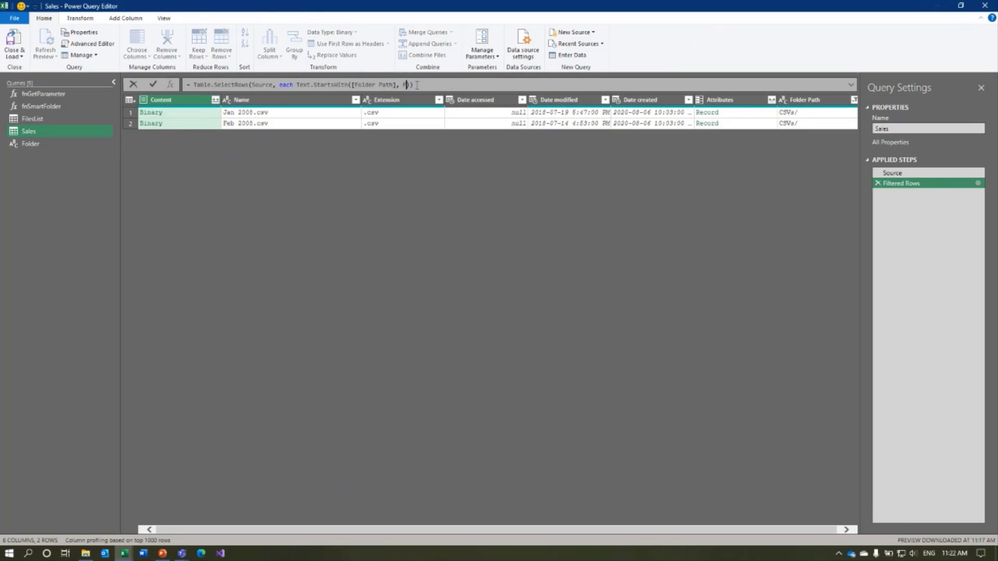
key("Return")
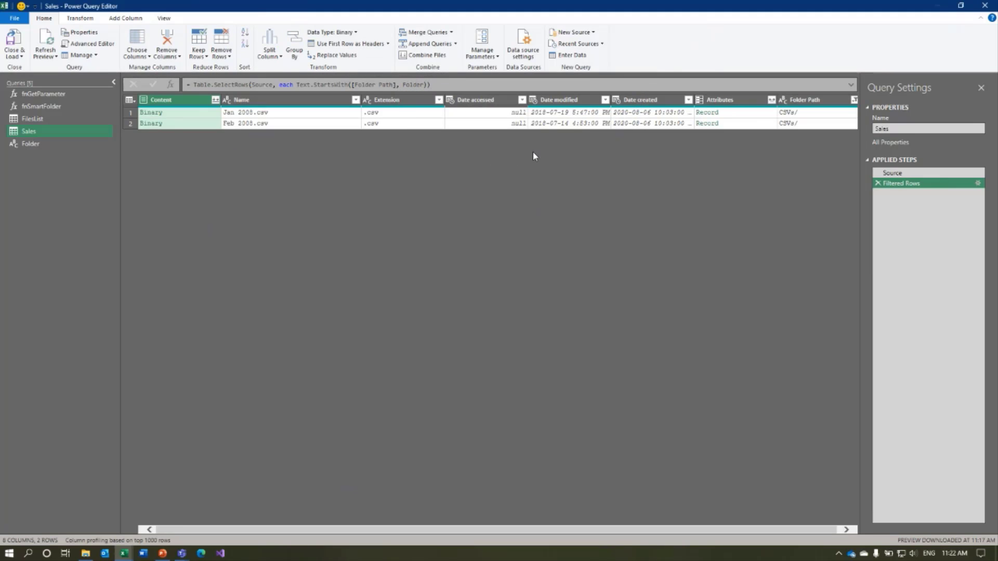
left_click(216, 101)
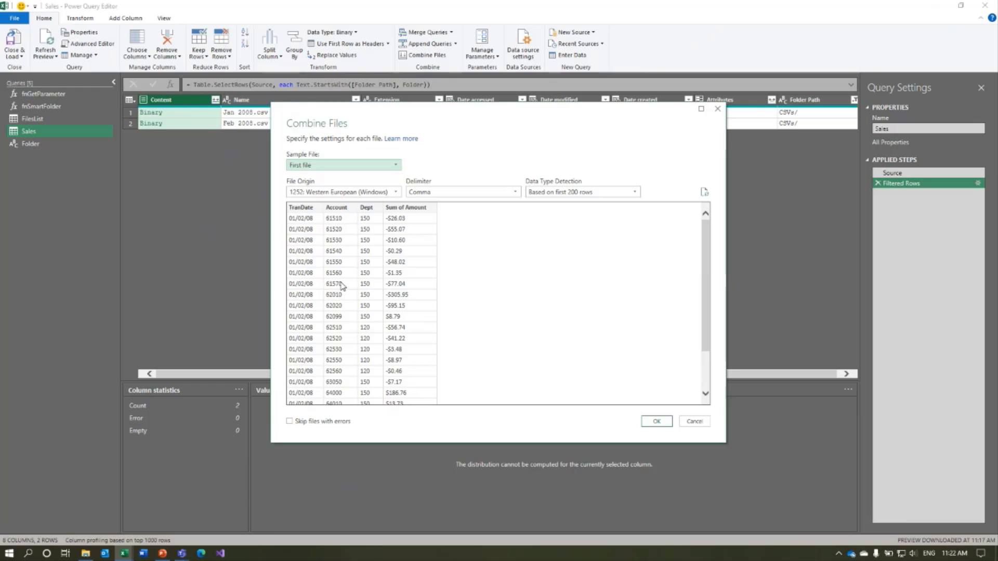
left_click(657, 421)
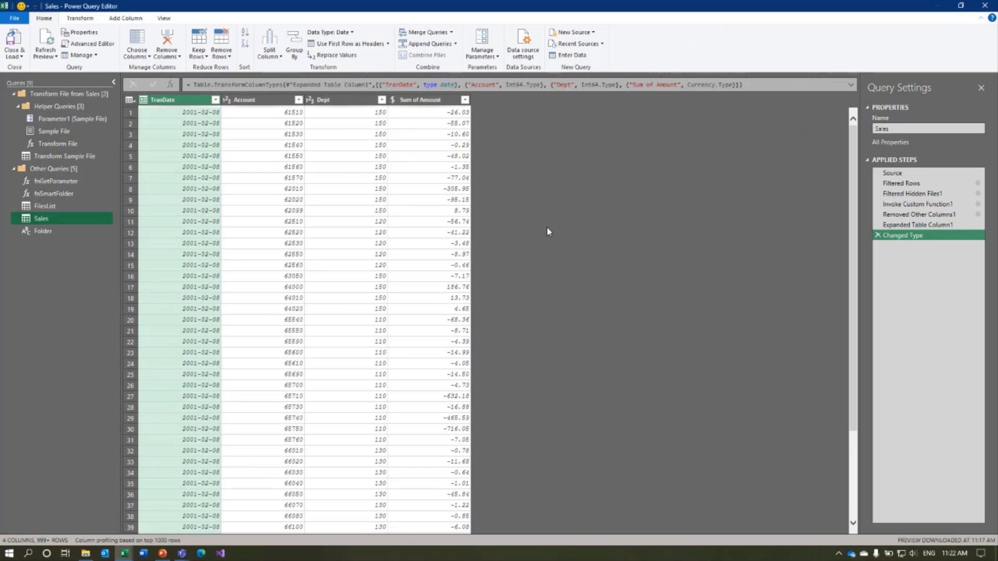
- In the Transform Sample File query, change the TranDate column's type using locale, with data type Text and locale English (United States)
left_click(76, 156)
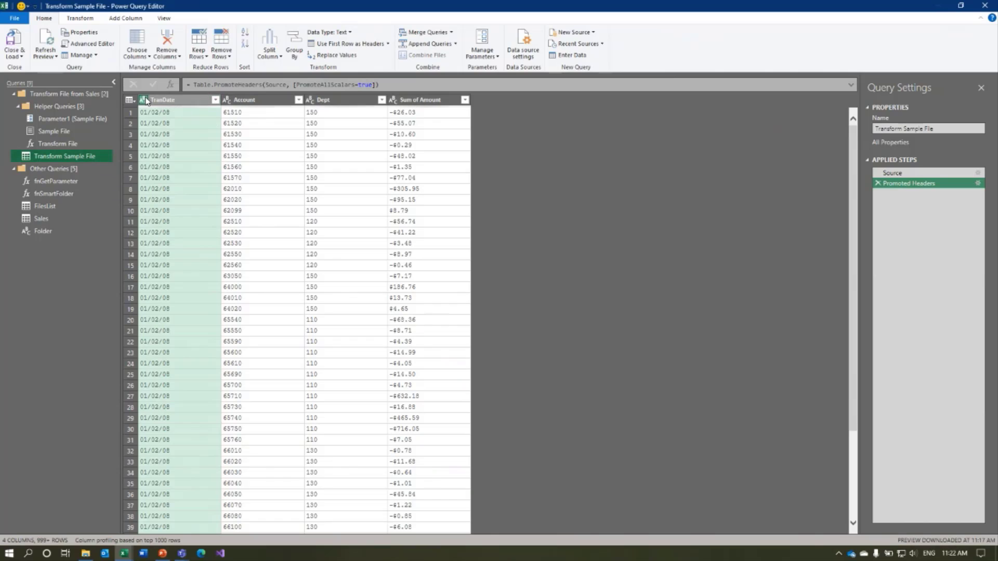
left_click(144, 100)
left_click(175, 264)
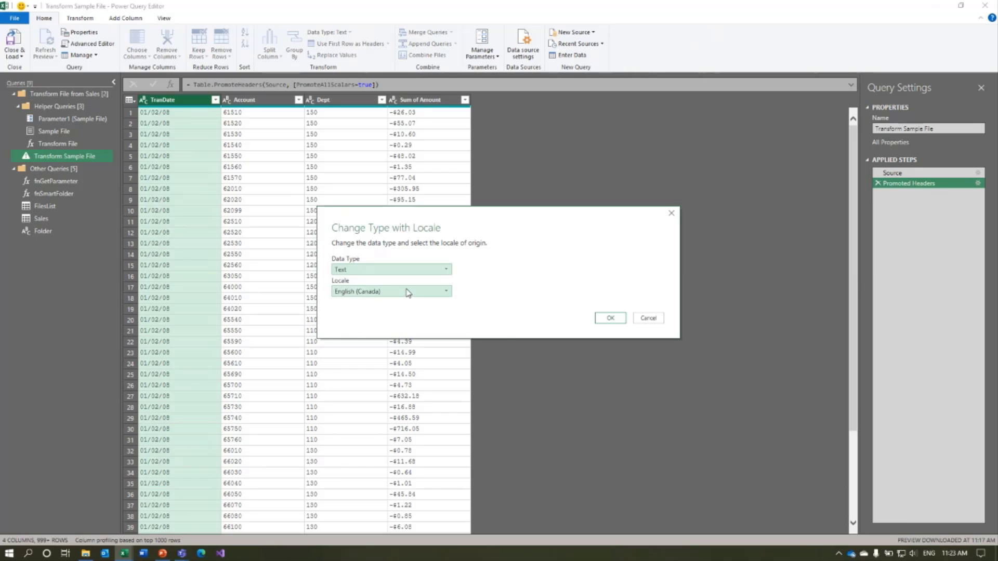
left_click(425, 293)
scroll(402, 375, "down", 20)
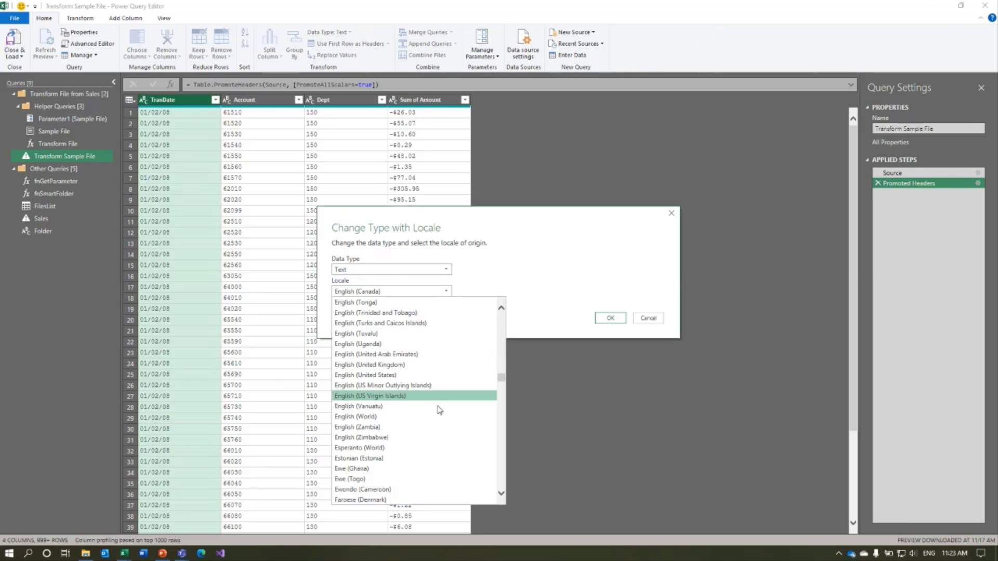
left_click(402, 375)
left_click(611, 318)
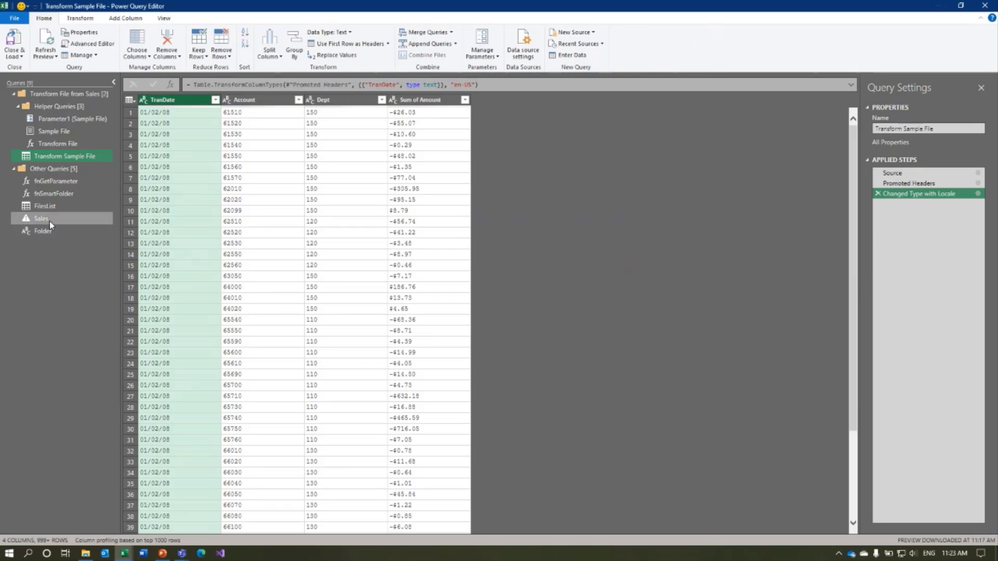
- In the Sales query, rename the TranDate column to Date and the Sum of Amount column to Amount
left_click(49, 220)
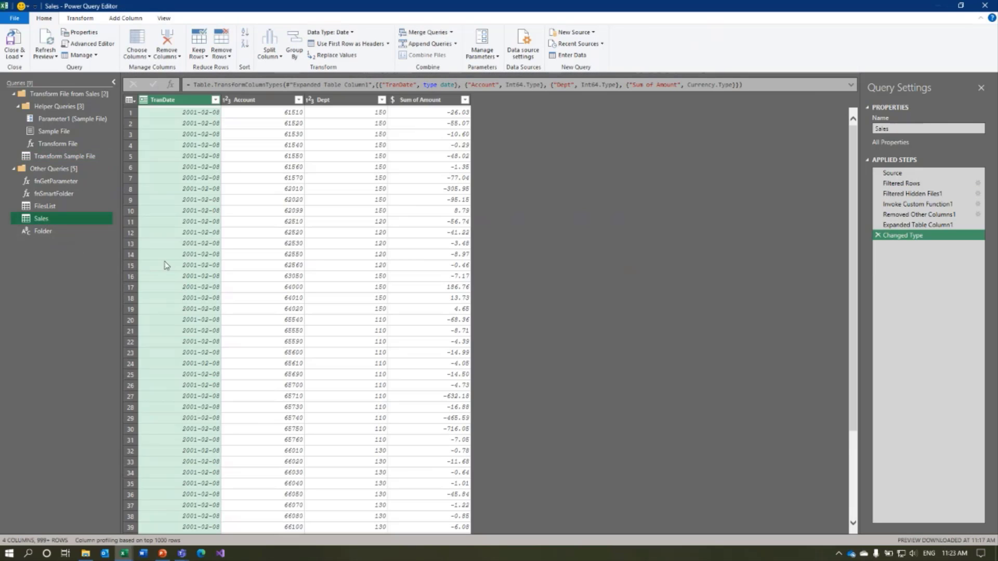
double_click(166, 99)
type("Date")
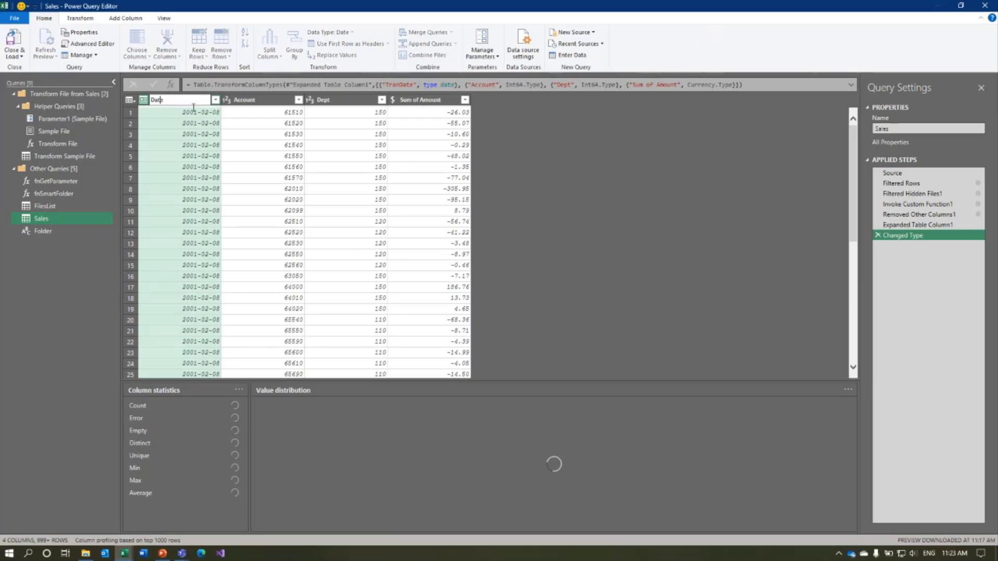
key("Return")
double_click(424, 100)
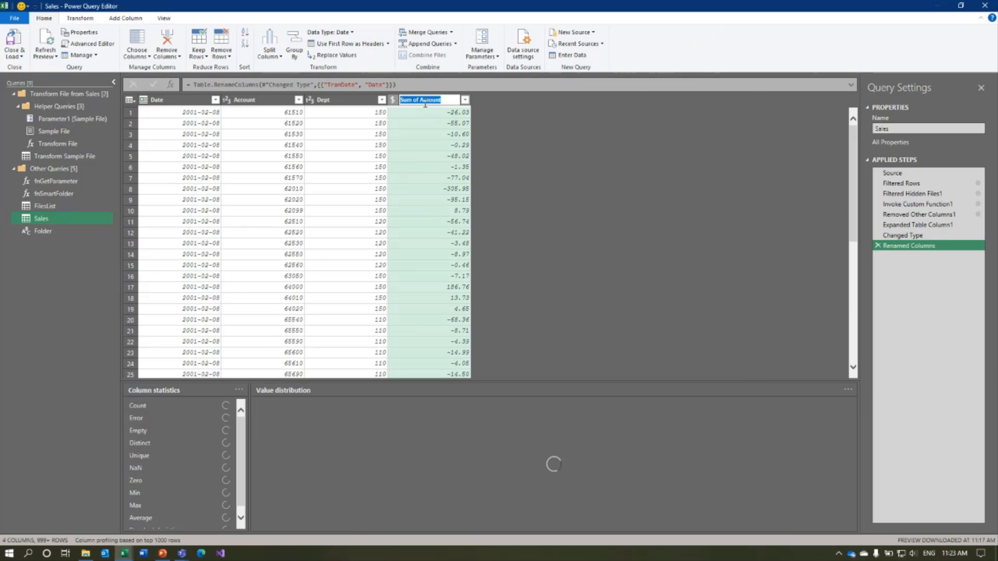
type("Amount")
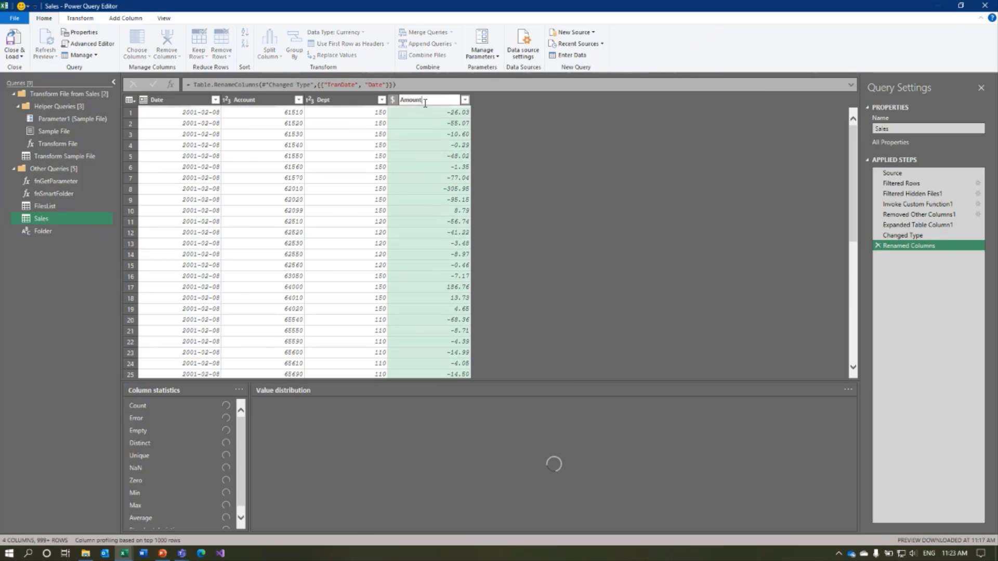
key("Return")
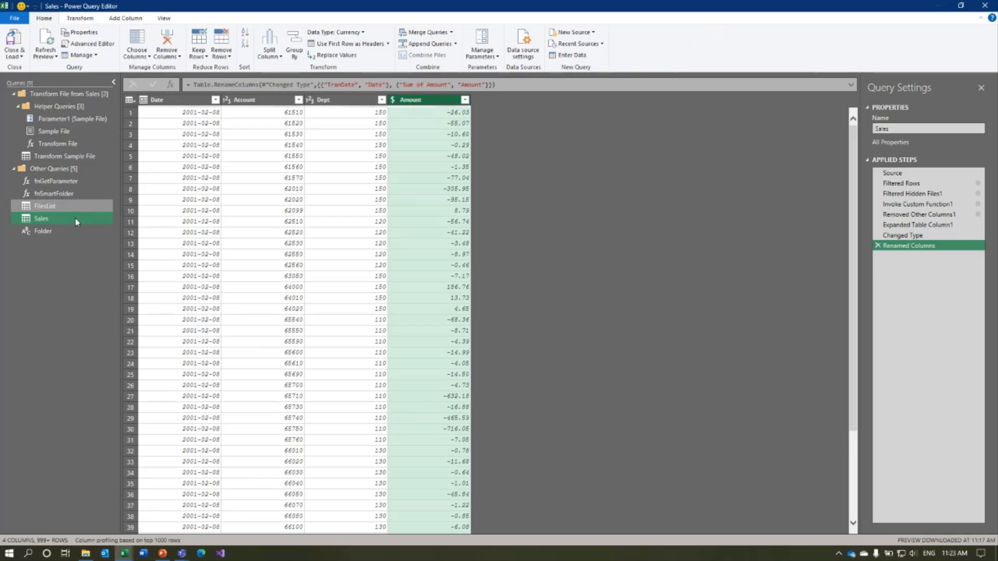
- Create a reference to the FilesList query and name it Budgets
left_click(49, 208)
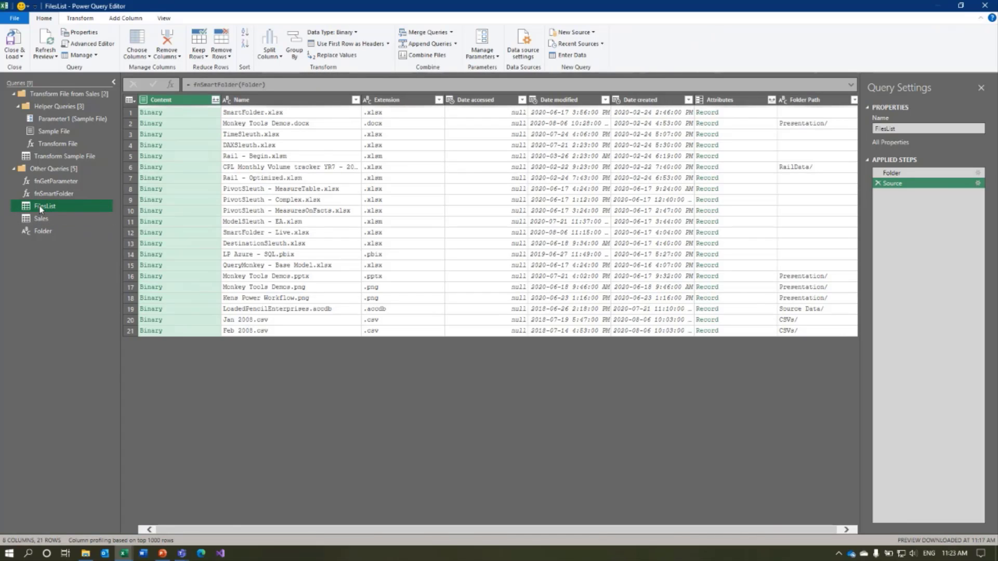
right_click(46, 208)
left_click(94, 274)
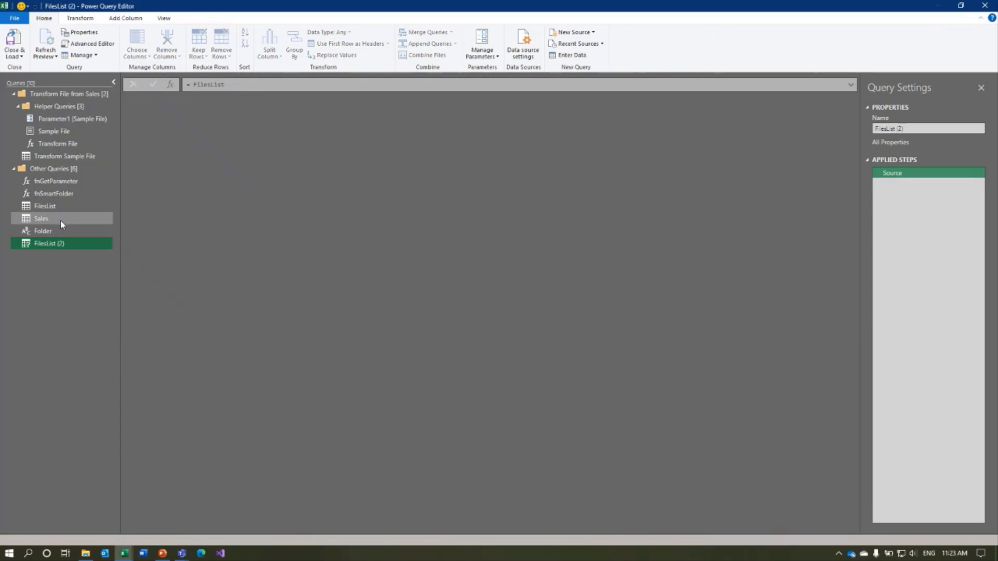
double_click(58, 242)
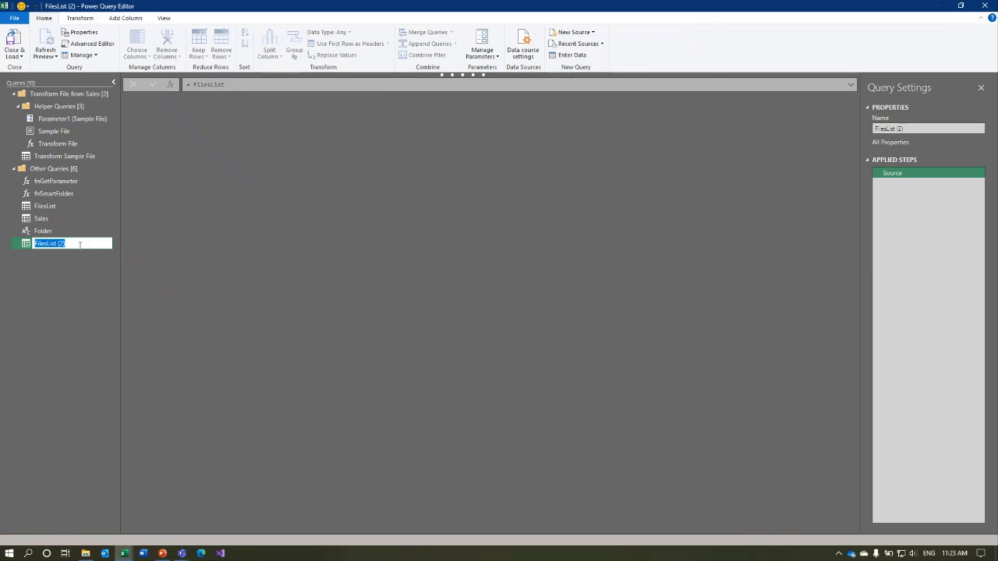
type("Budgets")
key("Return")
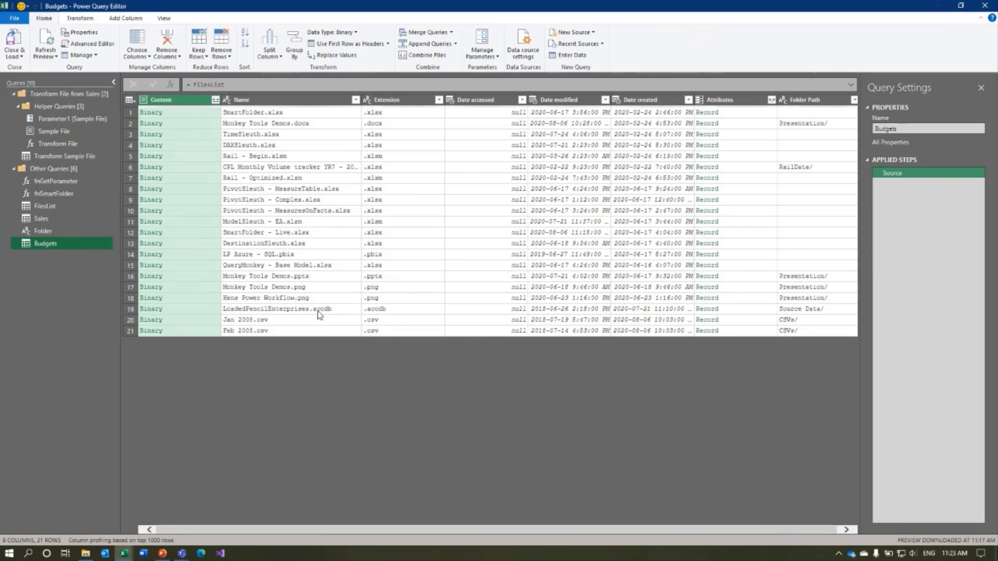
- Filter the Folder Path column of the Budgets query to rows that begin with "Source Data"
left_click(853, 100)
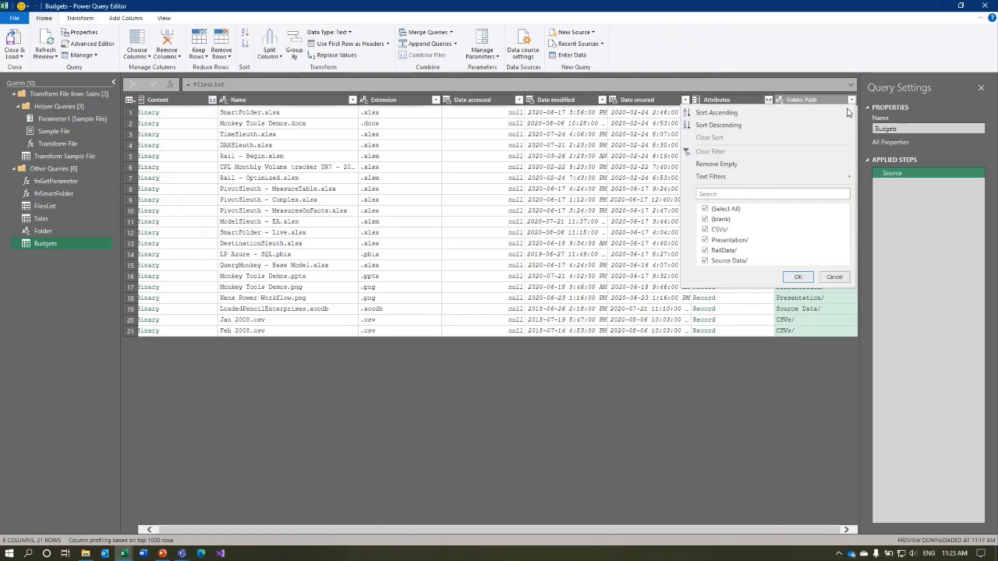
mouse_move(712, 178)
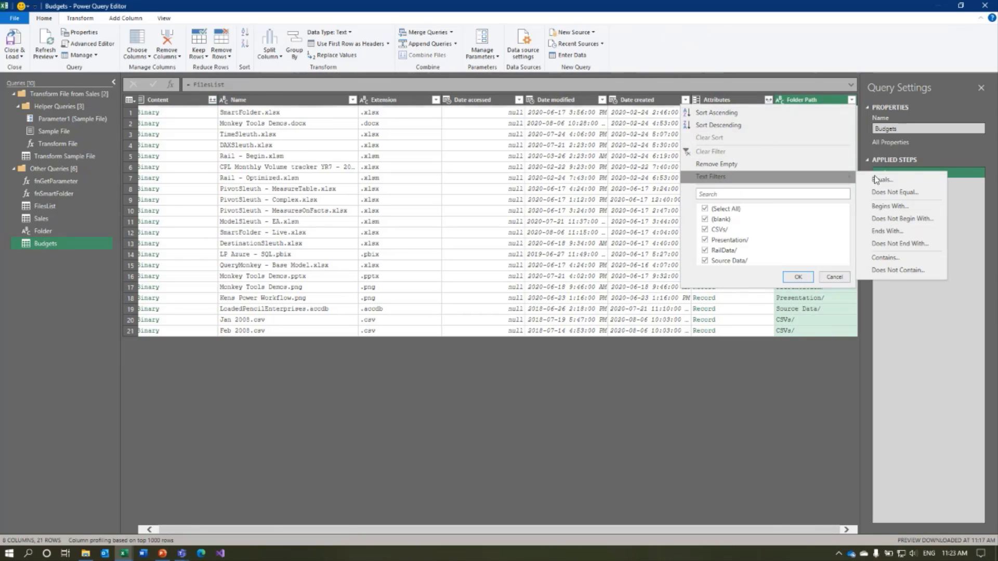
left_click(879, 206)
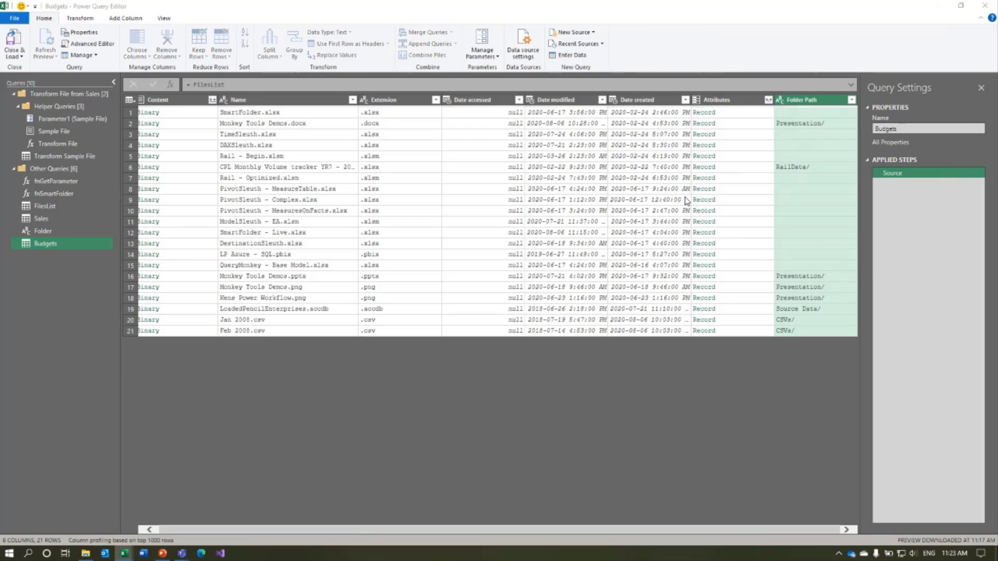
left_click(495, 275)
type("S")
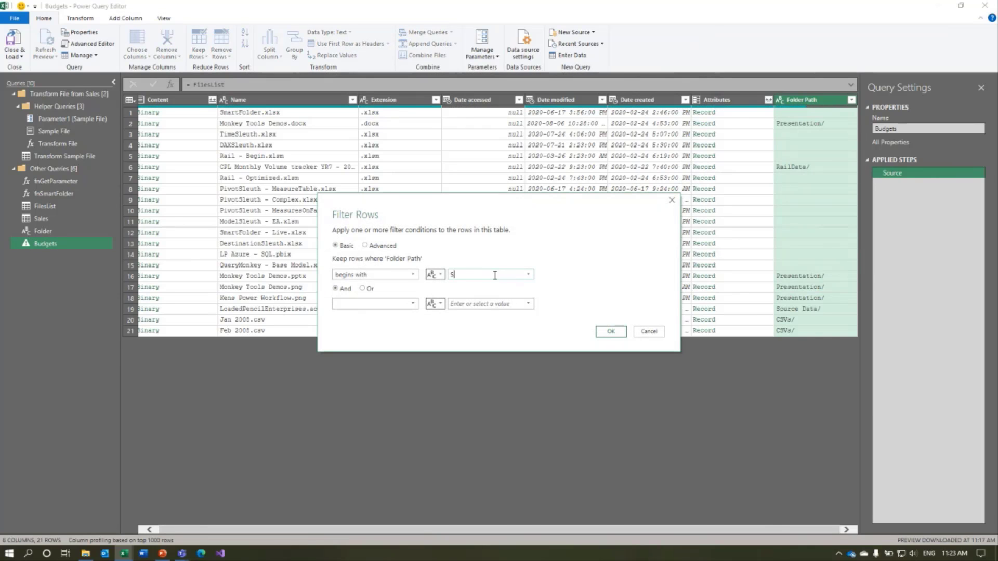
type("ource Data")
left_click(611, 332)
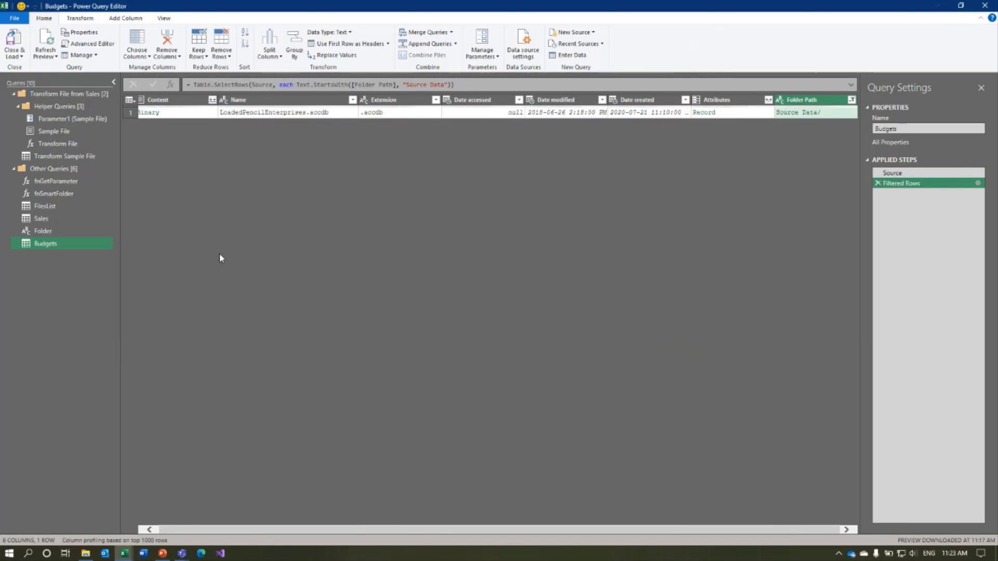
- Drill into the binary content of LoadedPencilEnterprises.accdb and expand its tblBudgets table
left_click(149, 113)
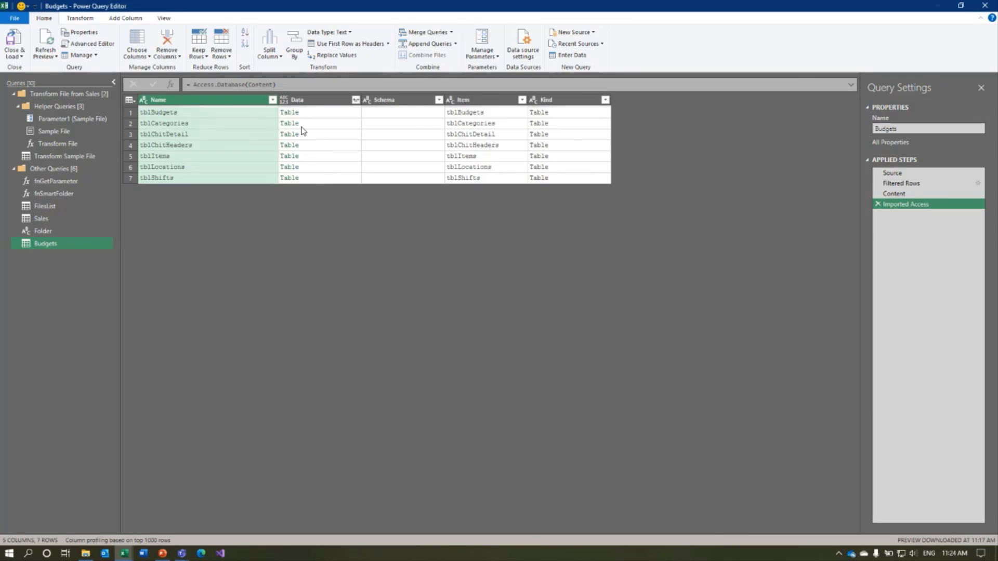
left_click(289, 113)
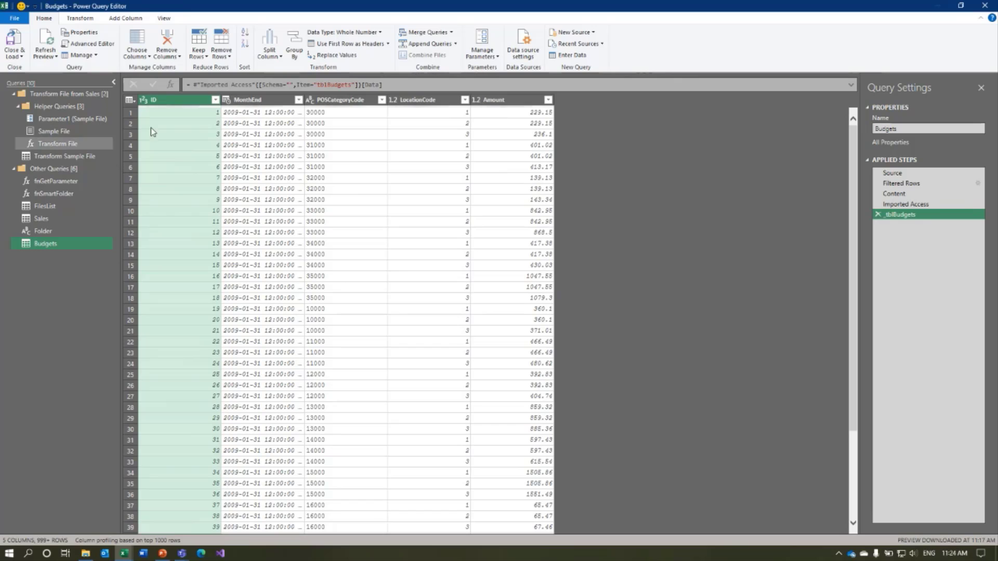
- Remove the ID column from the Budgets query and set the MonthEnd column's data type to Date
left_click(169, 100)
key("Delete")
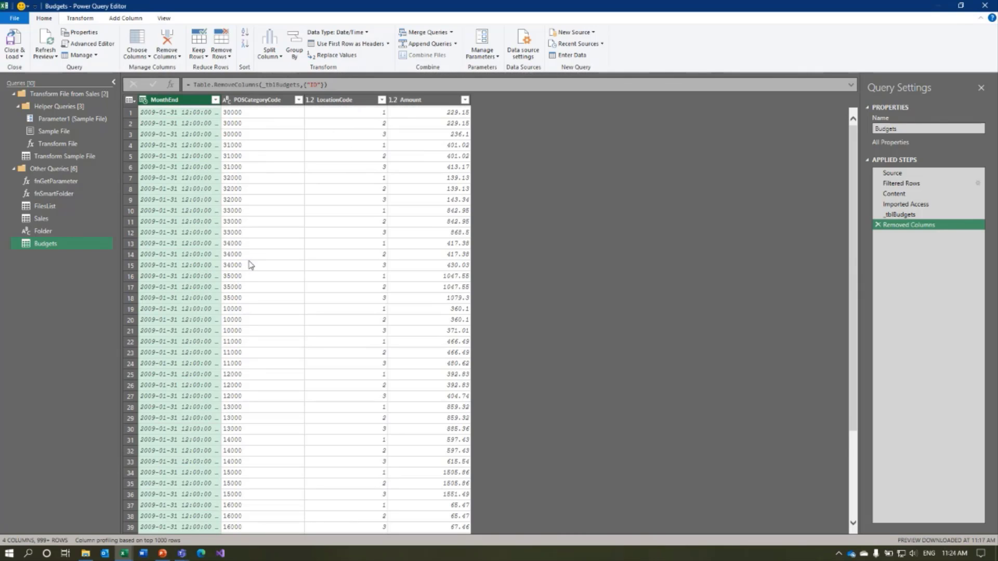
left_click(143, 99)
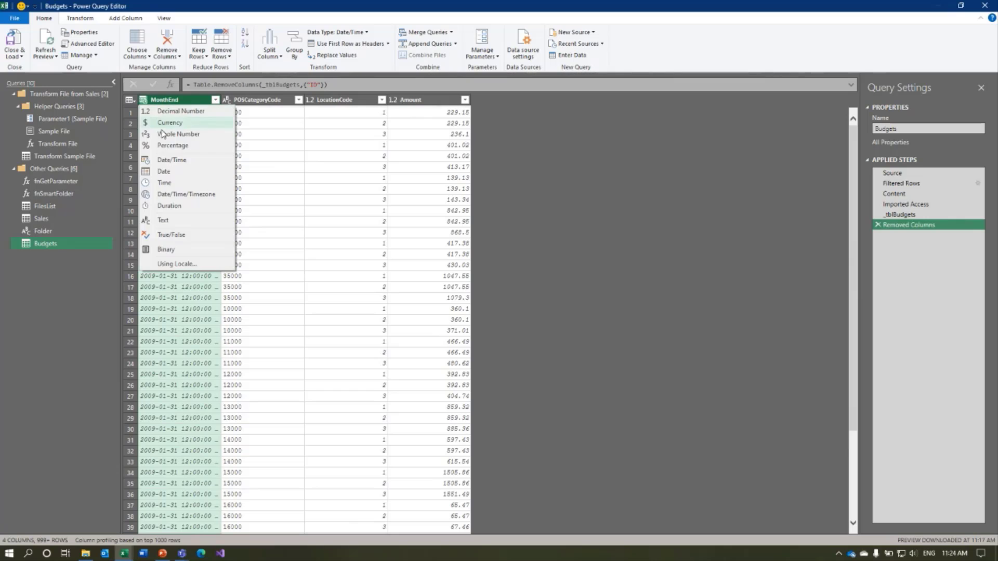
left_click(167, 176)
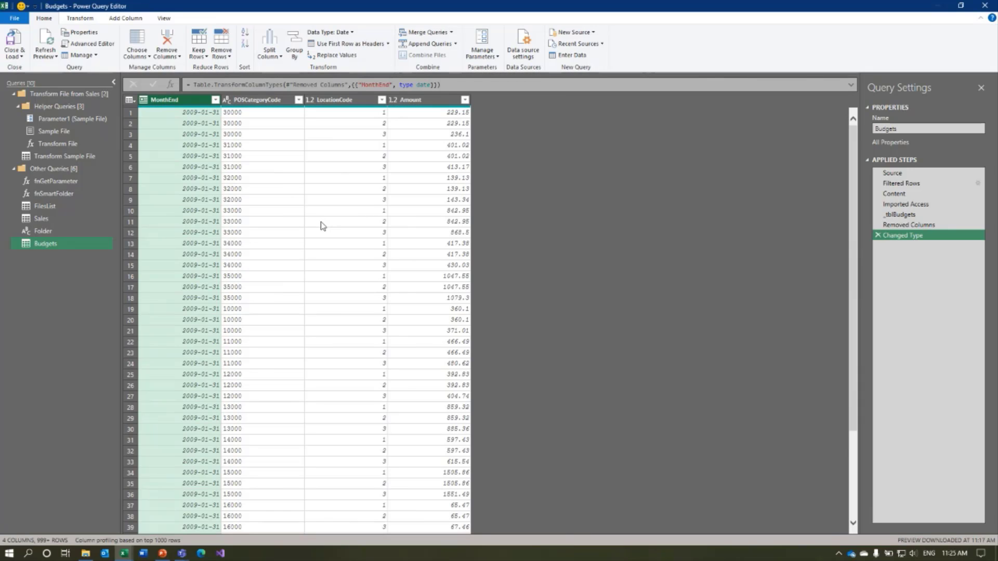
- Examine the query dependencies diagram at full-screen size to see how the queries connect to FilesList
left_click(163, 18)
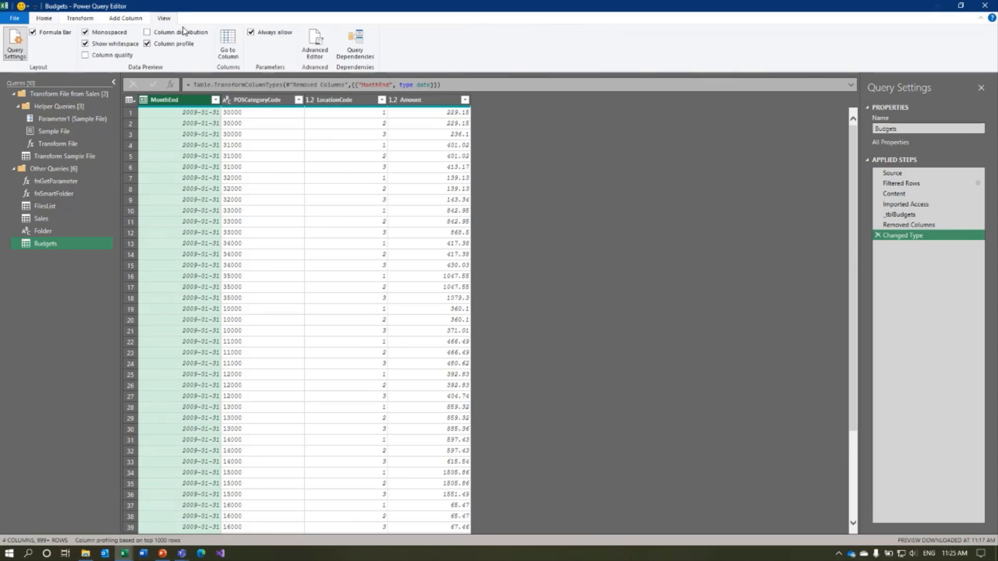
left_click(365, 47)
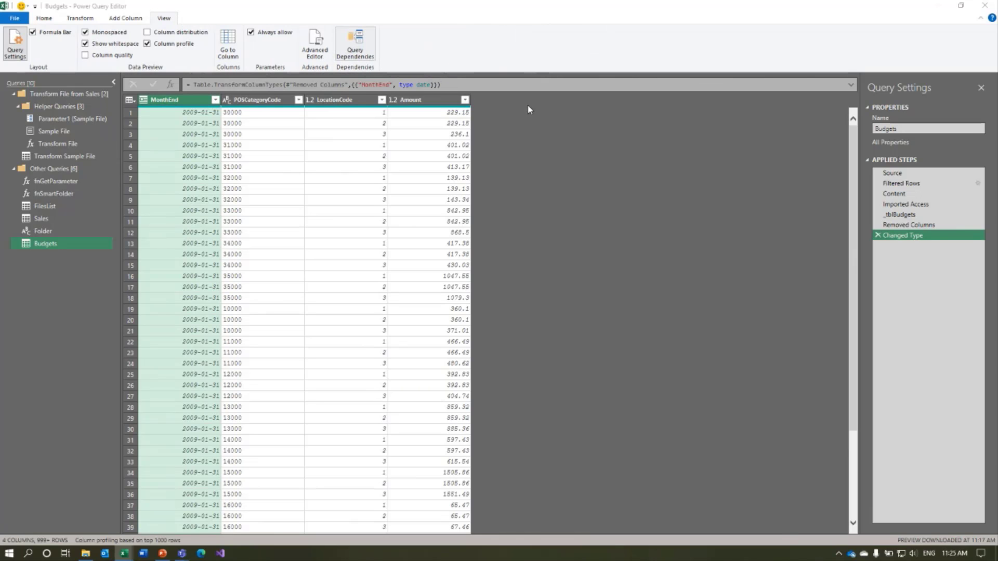
left_click(681, 99)
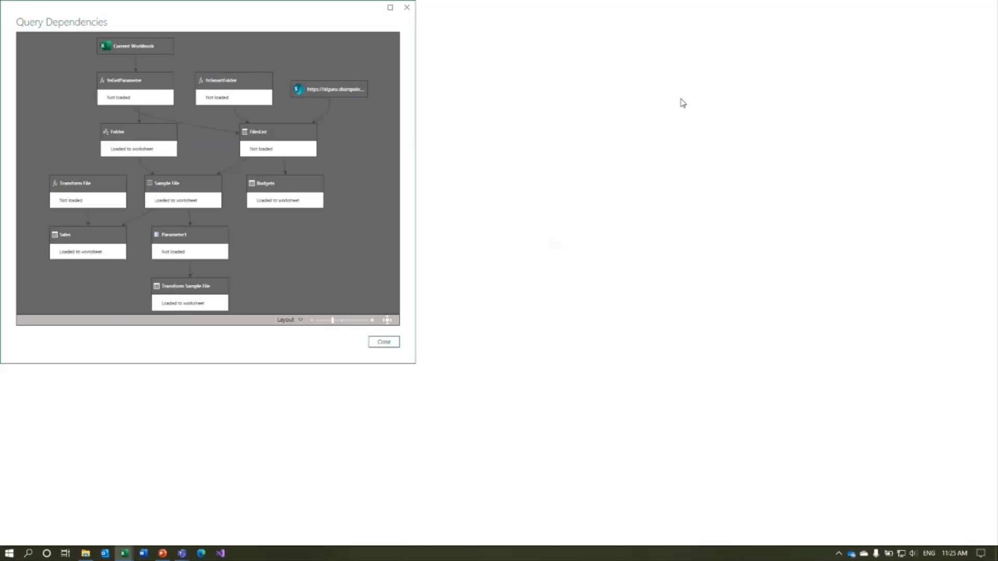
left_click(969, 502)
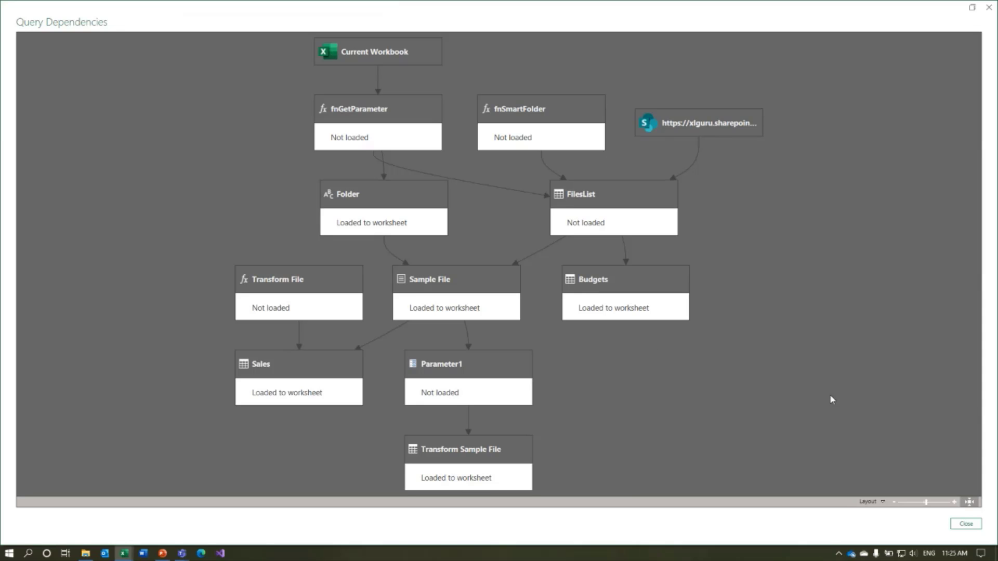
left_click(966, 525)
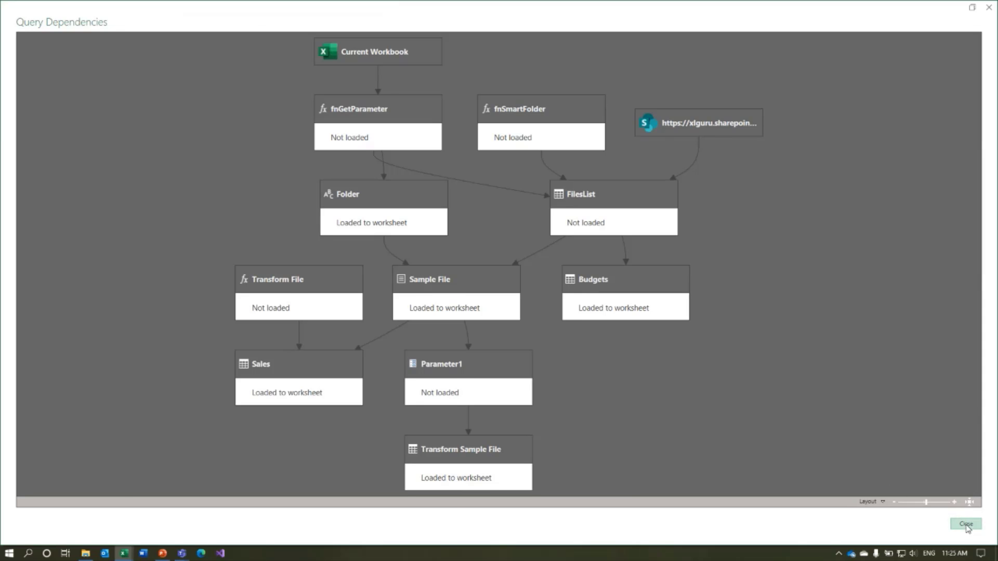
- Close the query editor and load the queries to the workbook
left_click(46, 18)
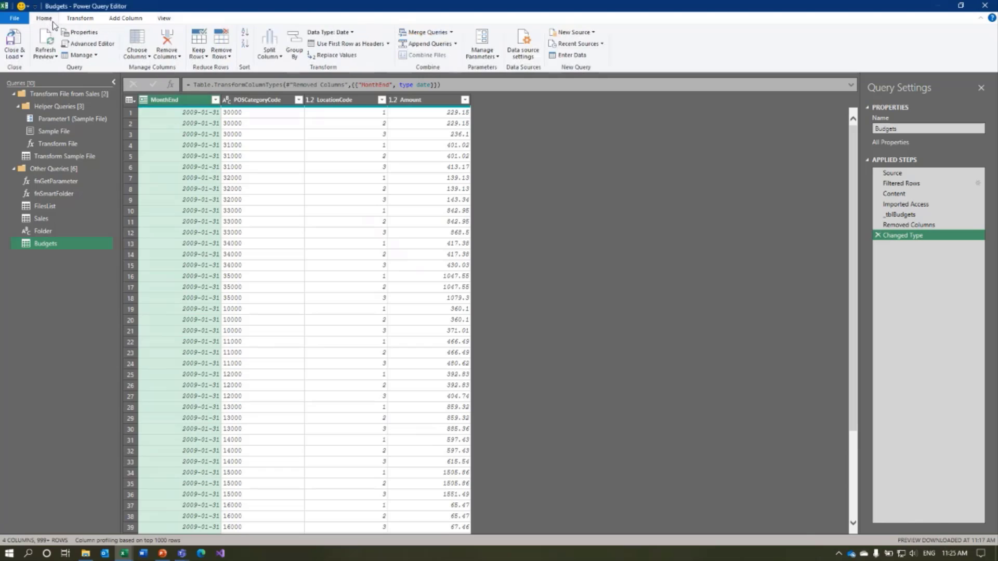
left_click(14, 42)
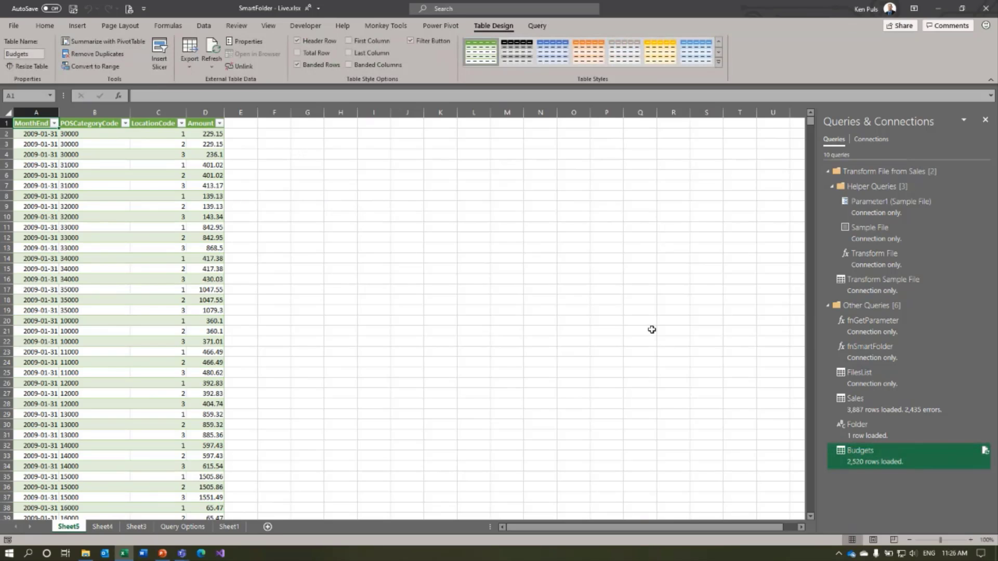
- Look through the new worksheets to check the loaded Sales, Folder and Budgets tables
mouse_move(865, 413)
left_click(102, 527)
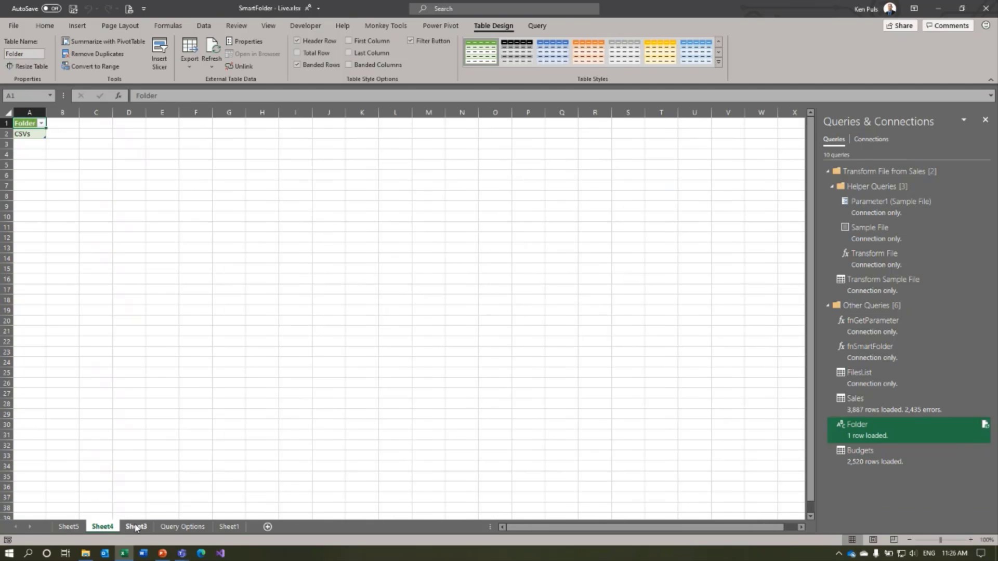
left_click(136, 526)
left_click(102, 526)
left_click(78, 526)
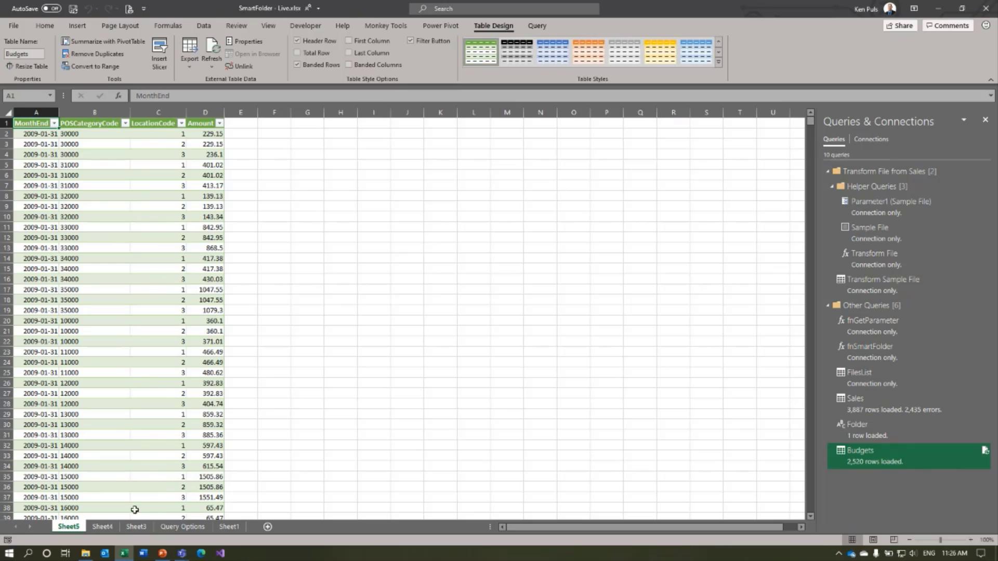
left_click(107, 527)
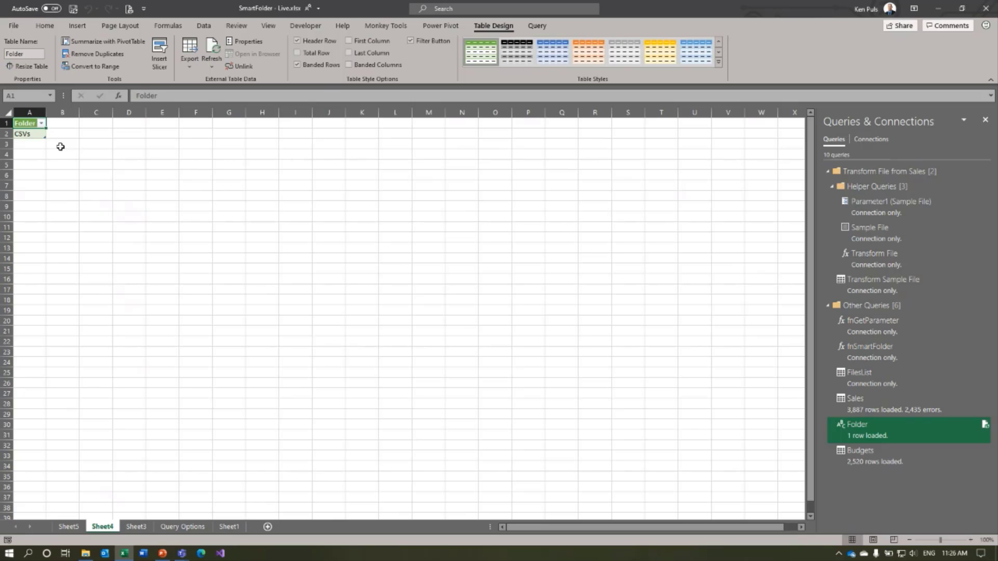
right_click(115, 527)
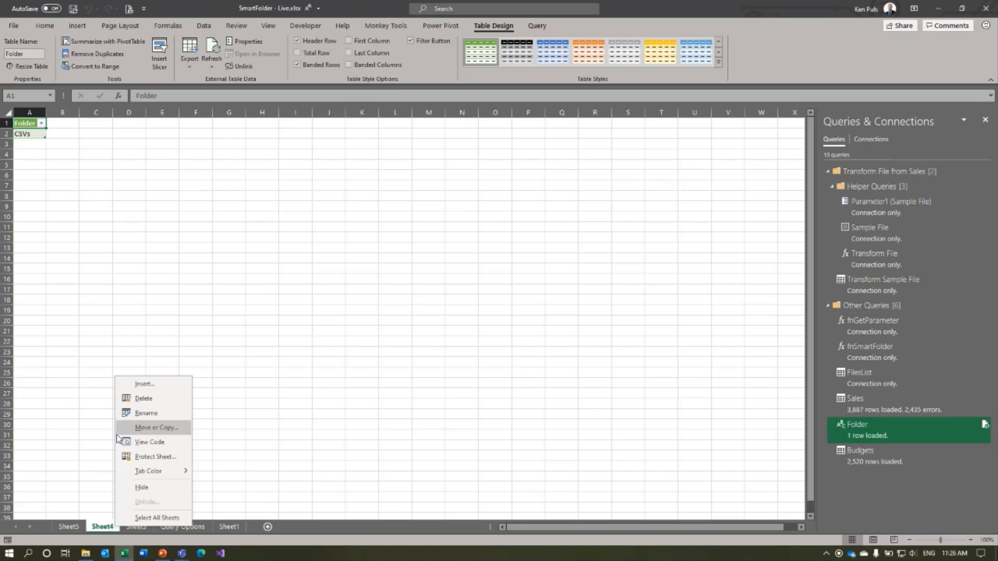
left_click(76, 527)
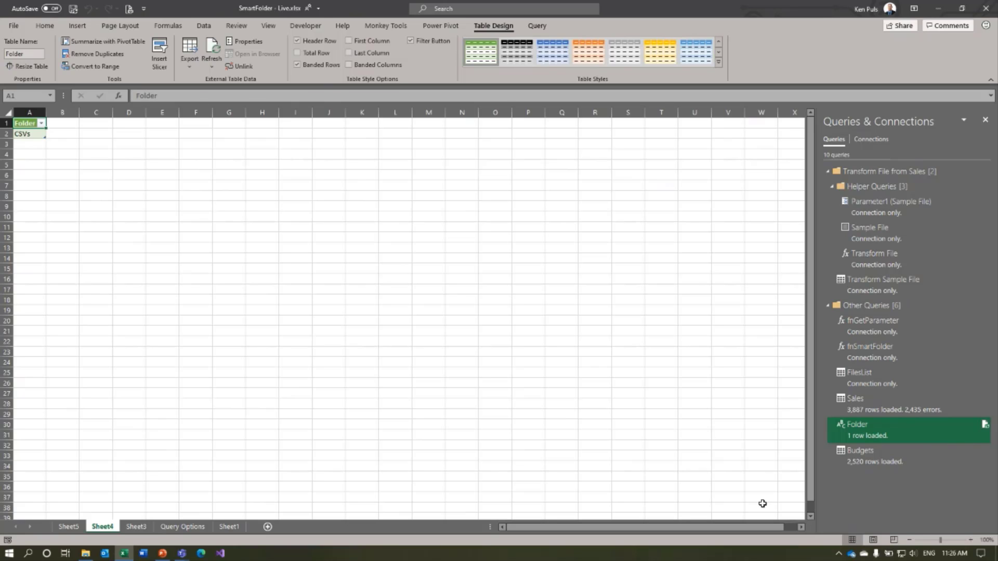
- Use DestinationSleuth to name the Budgets and Sales queries' host worksheets after their queries, then check both sheets
left_click(383, 25)
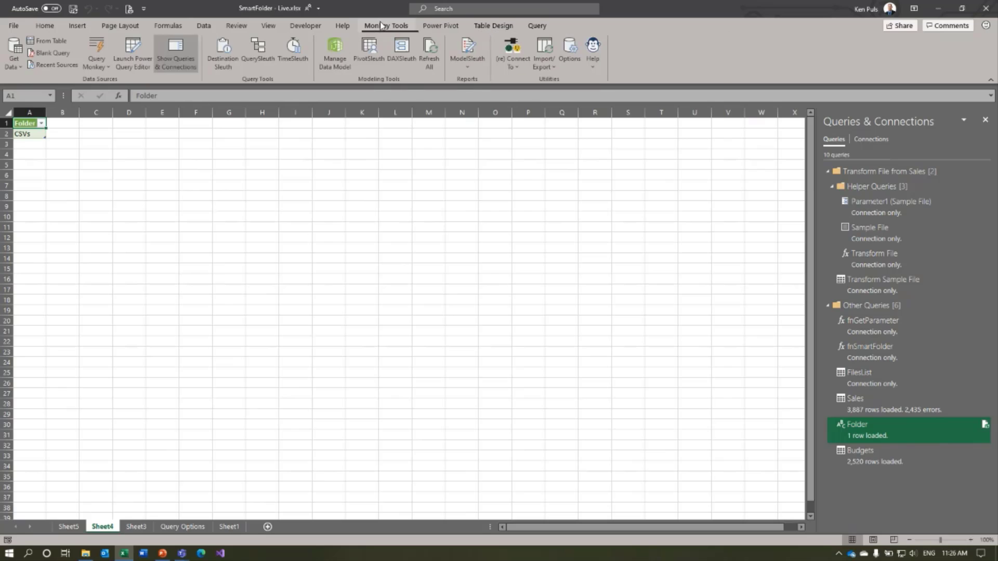
left_click(222, 63)
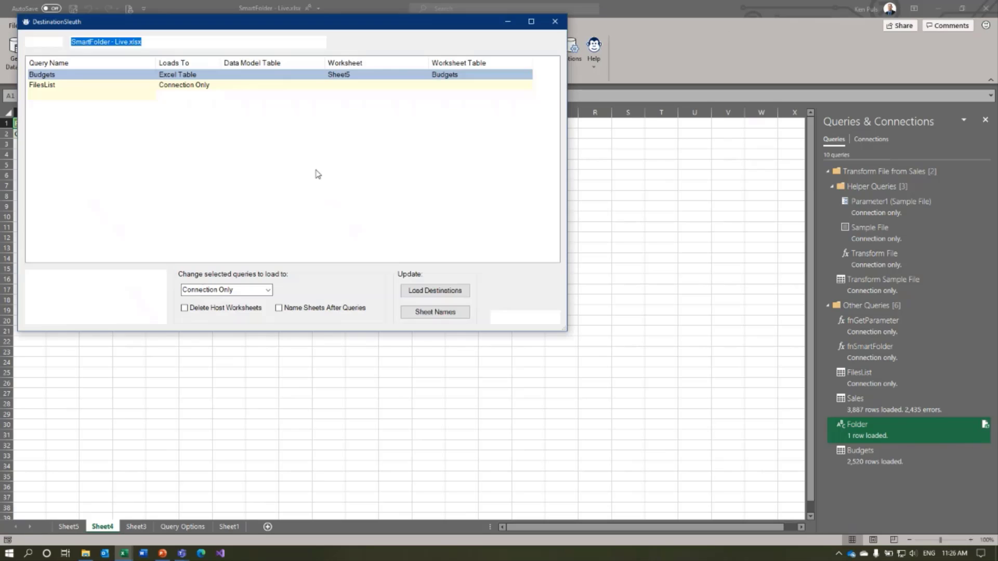
left_click_drag(377, 21, 487, 83)
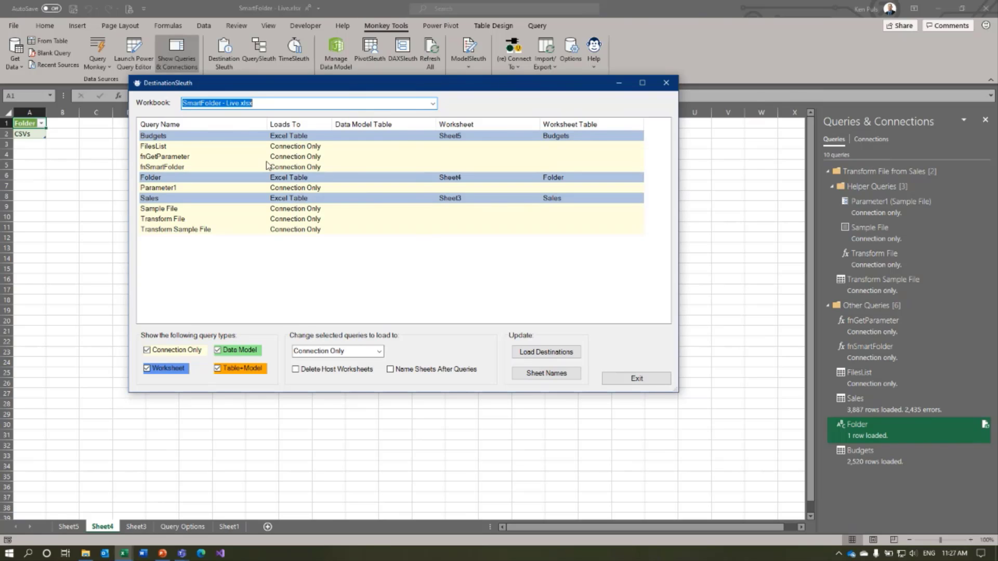
left_click(210, 137)
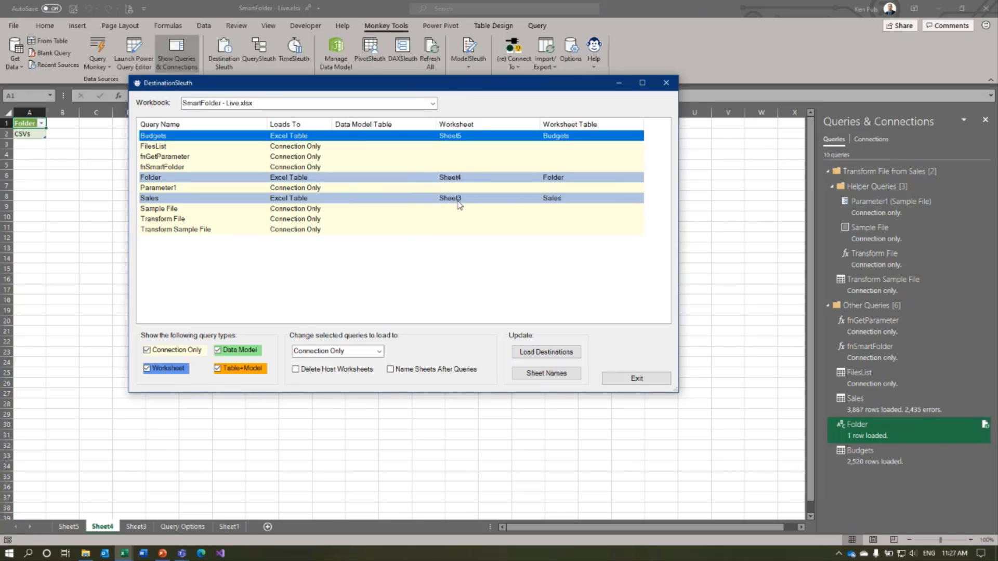
left_click(390, 369)
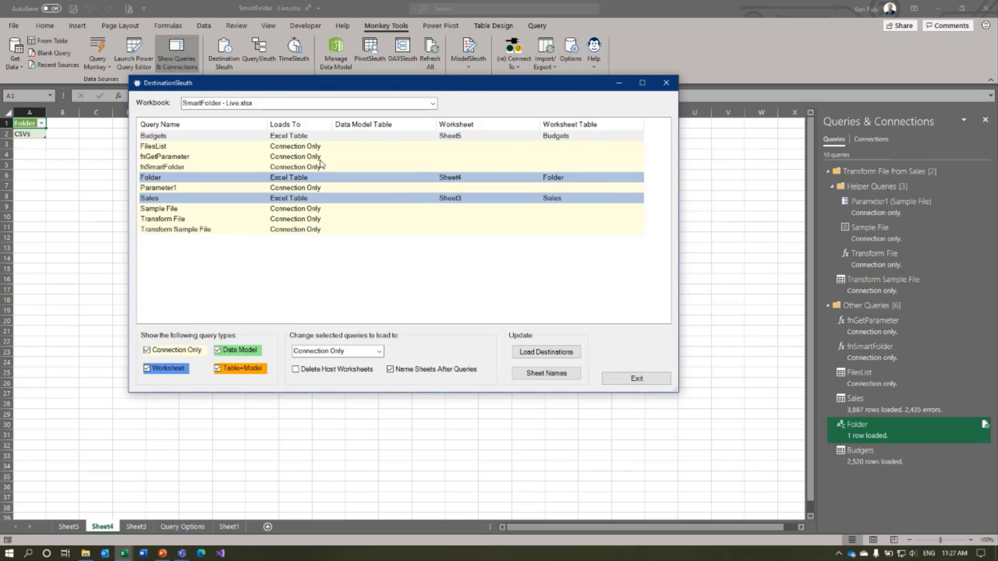
left_click(295, 138)
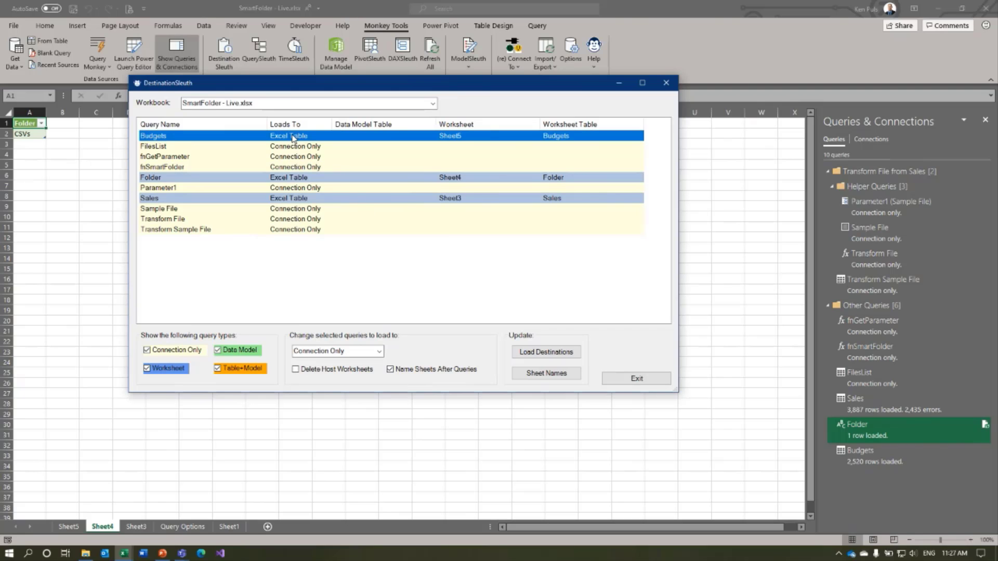
left_click(300, 202, "ctrl")
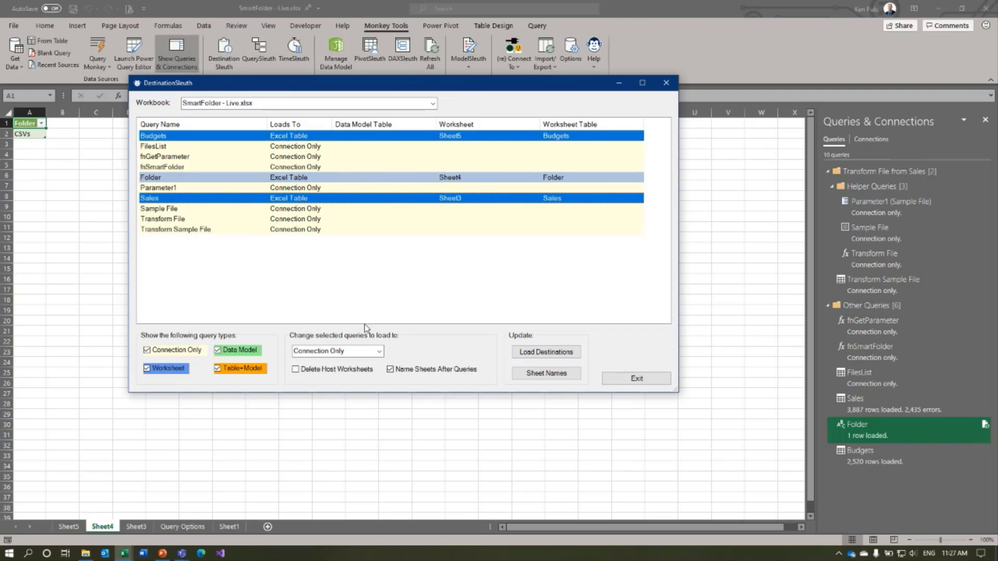
left_click(550, 379)
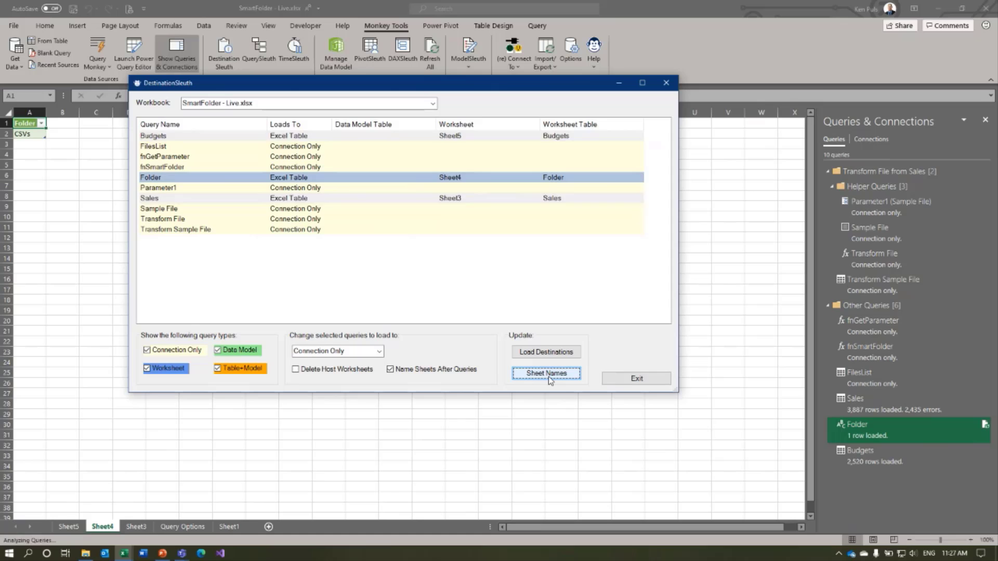
left_click(65, 528)
left_click(68, 527)
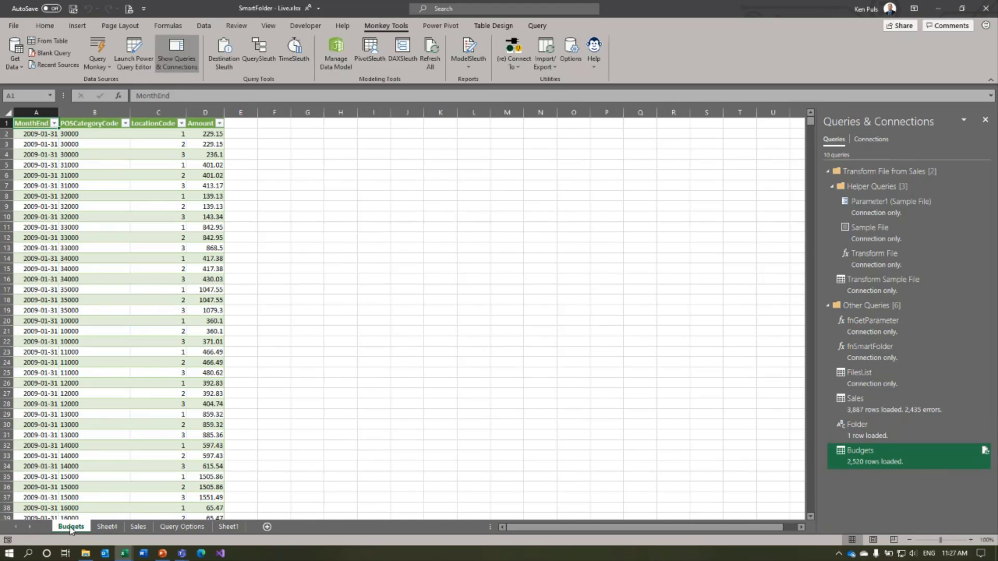
left_click(139, 528)
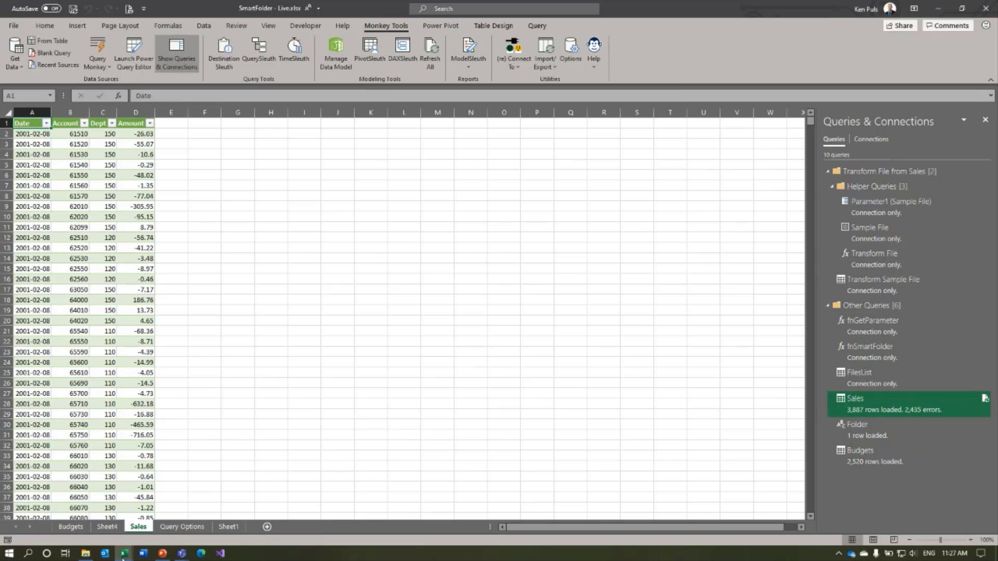
- Change the Folder query's load destination to Connection Only in DestinationSleuth, deleting its host worksheet
mouse_move(123, 555)
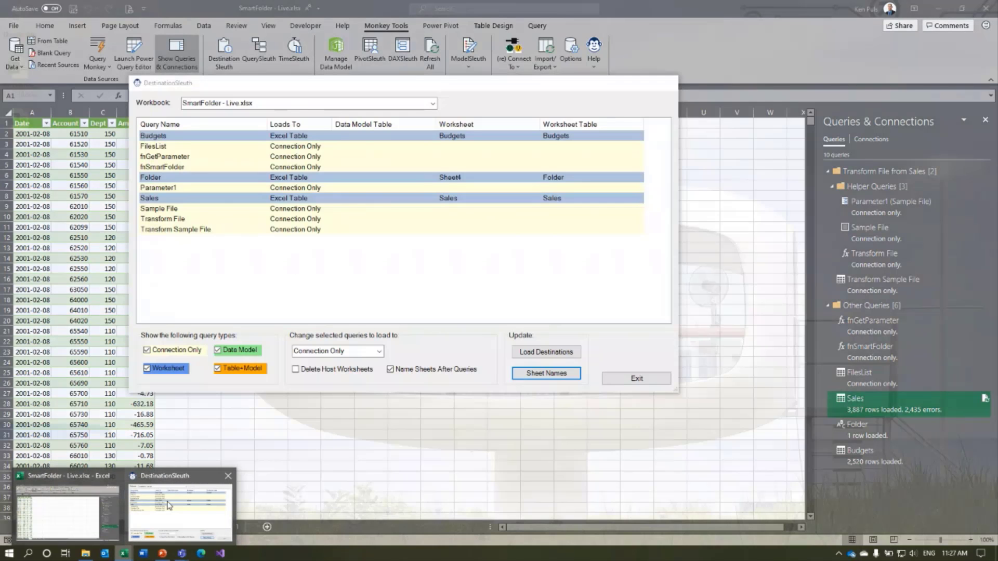
left_click(168, 505)
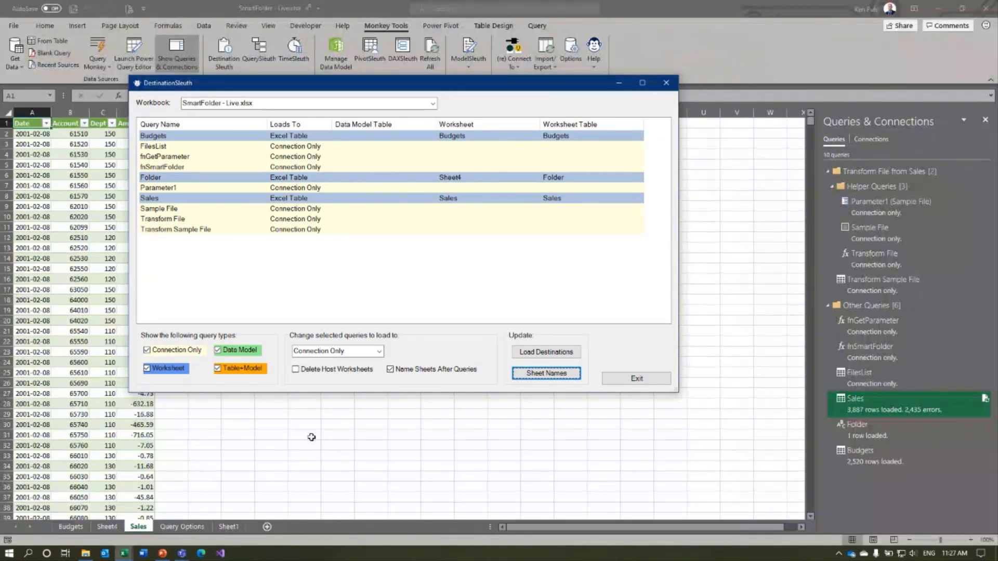
left_click(313, 177)
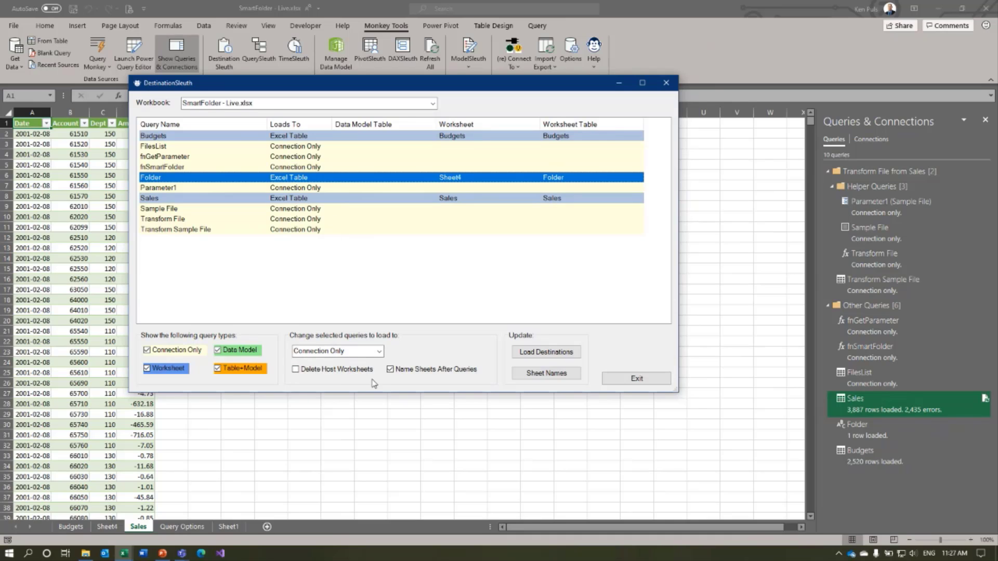
left_click(295, 370)
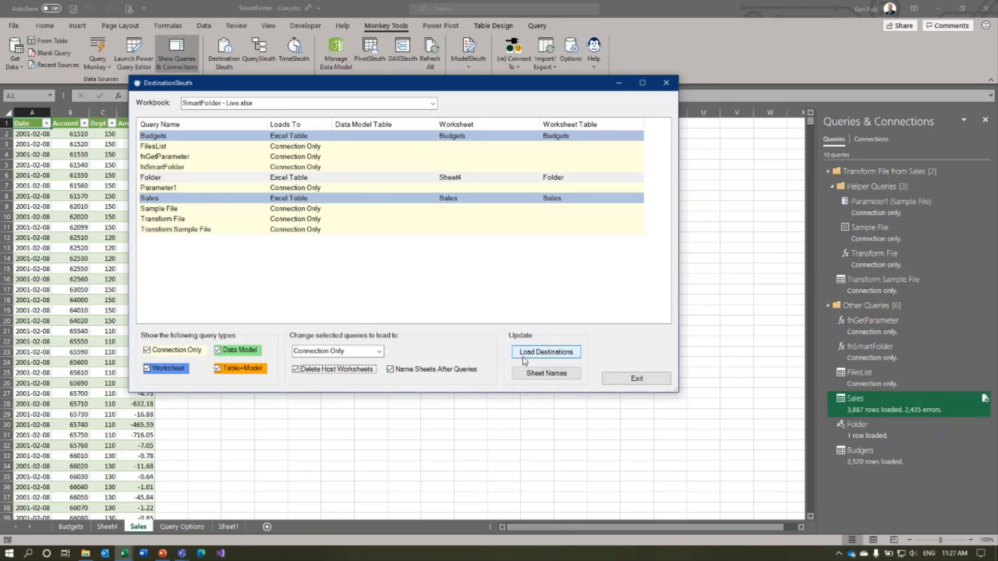
left_click(224, 177)
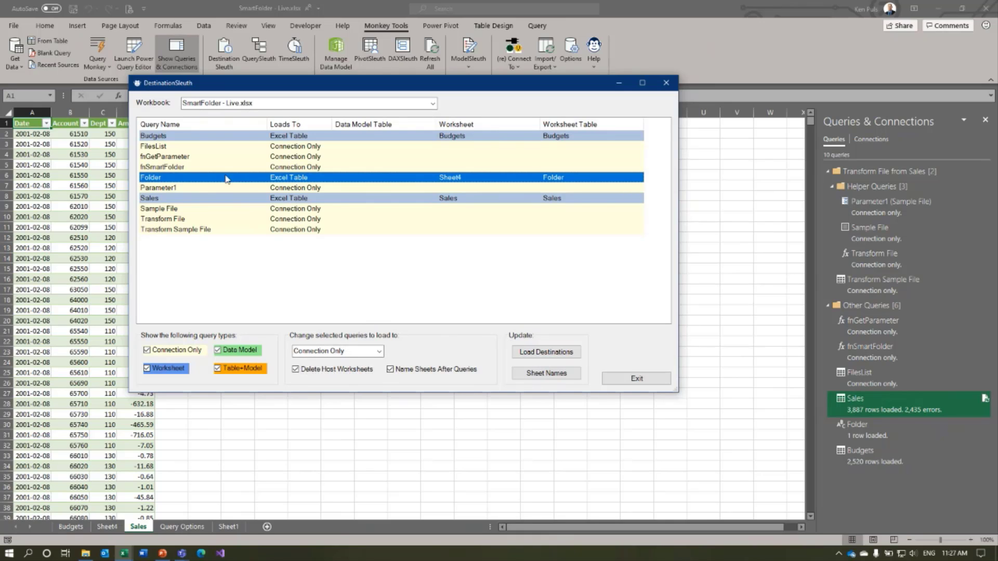
left_click(555, 356)
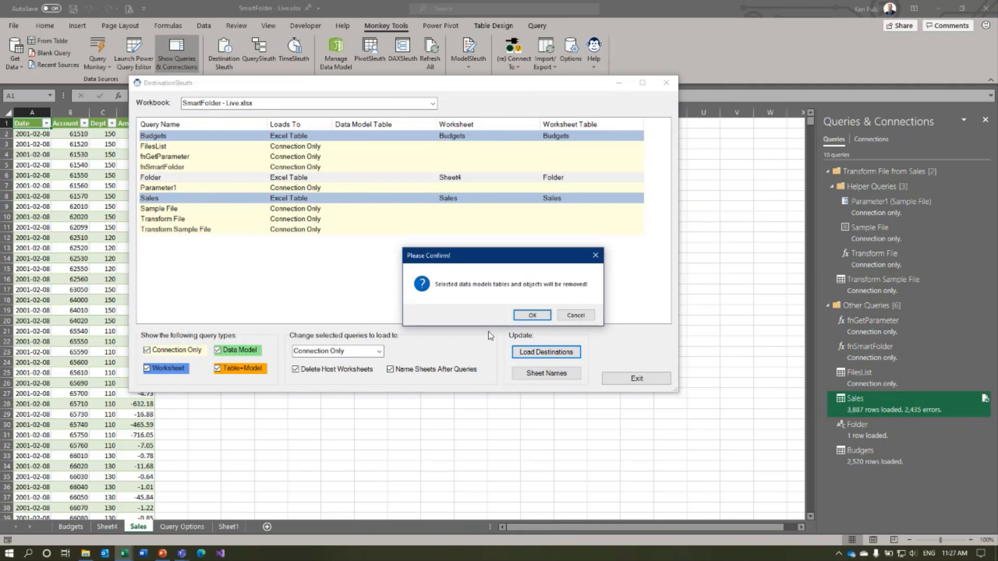
left_click(539, 315)
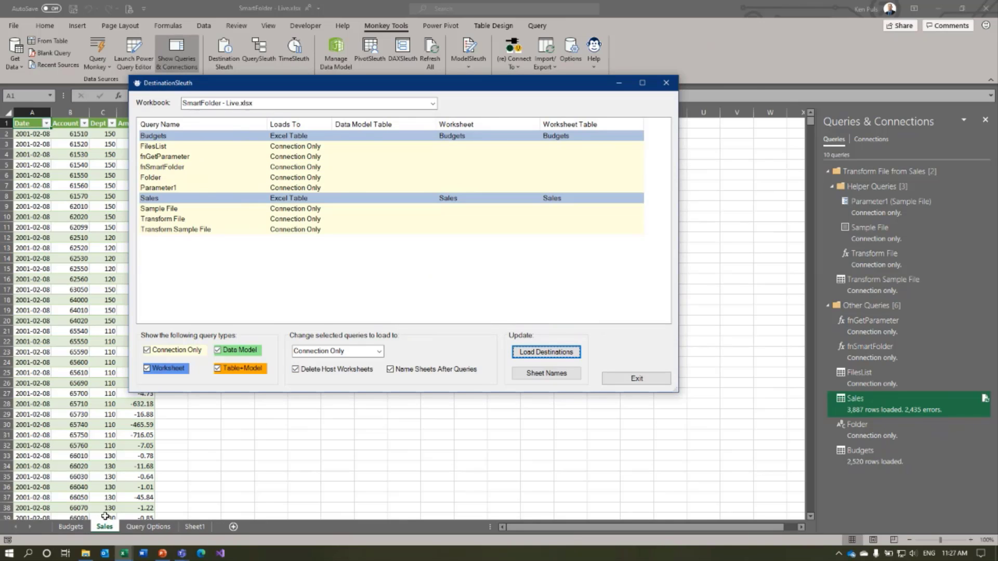
mouse_move(878, 439)
- Change the Budgets and Sales queries to load to the Data Model, deleting their host worksheets
left_click(221, 137)
left_click(213, 199, "ctrl")
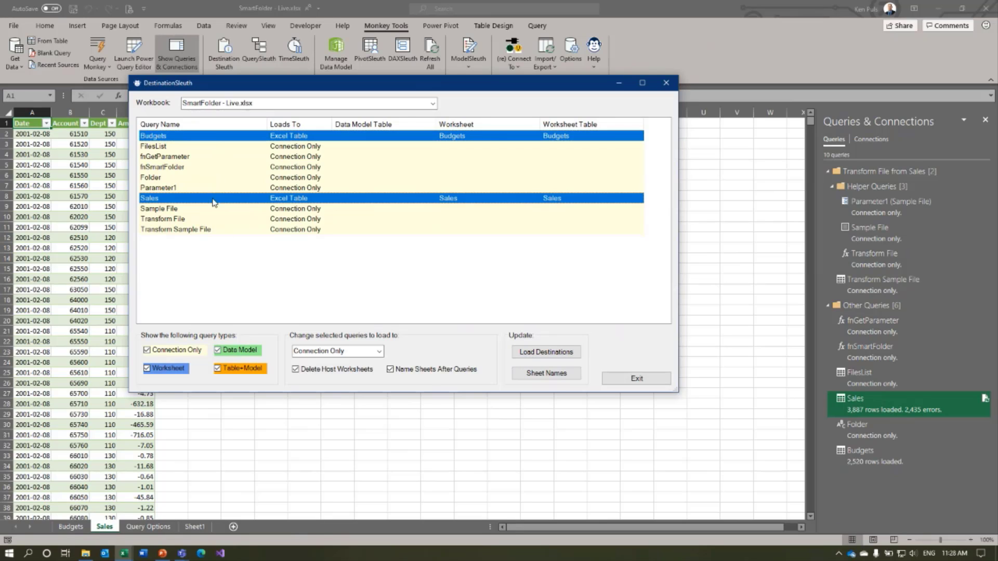
left_click(381, 352)
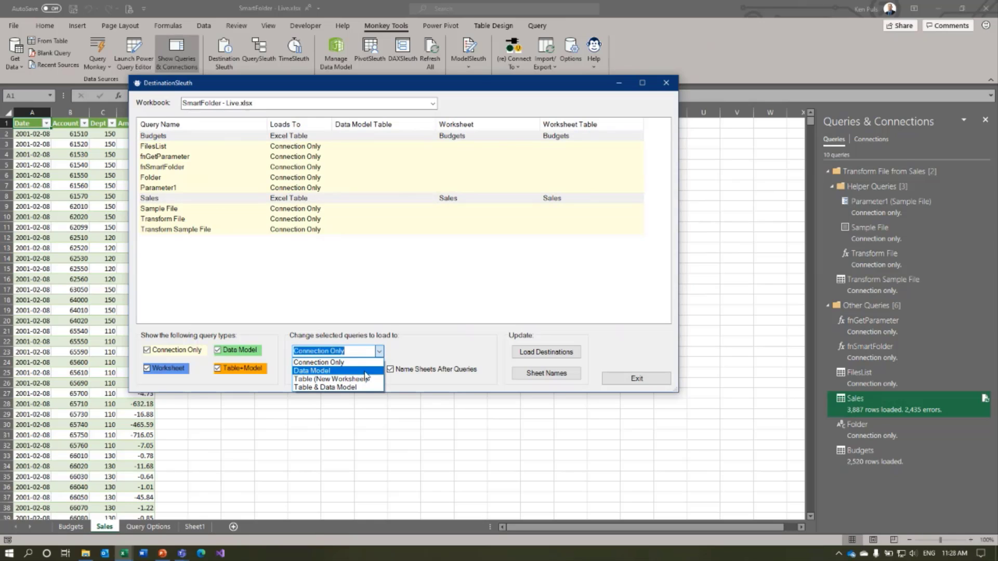
left_click(364, 370)
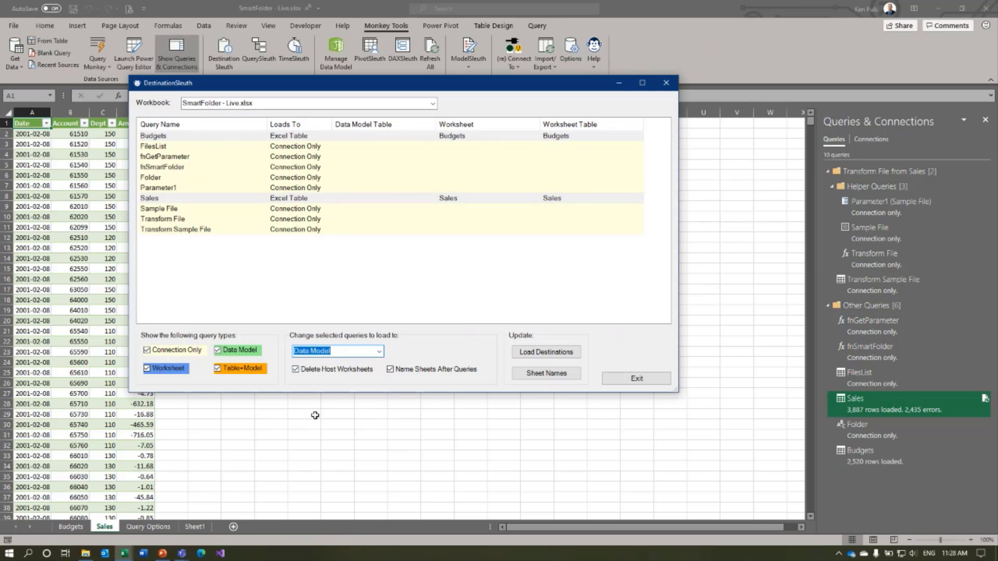
left_click(543, 353)
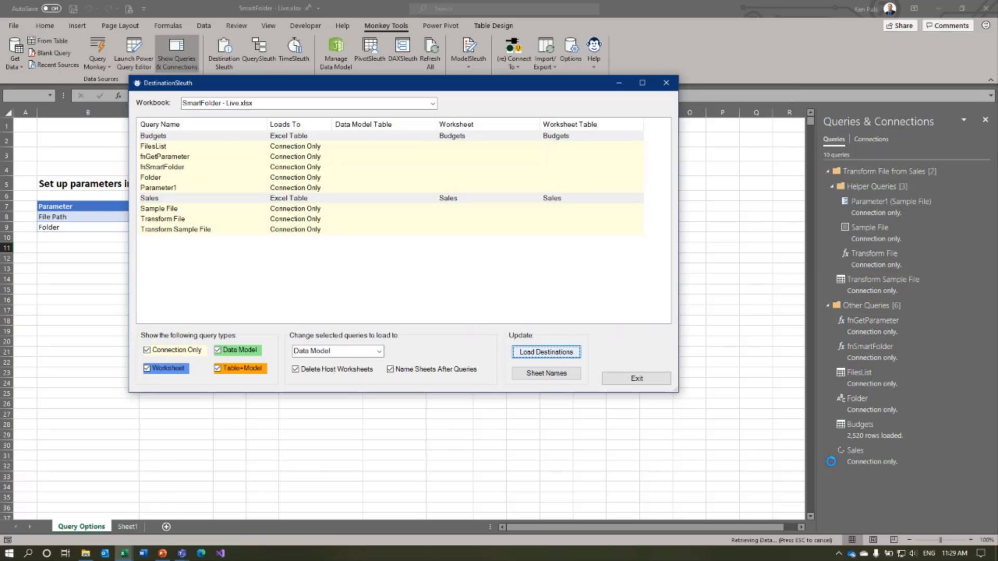
mouse_move(833, 462)
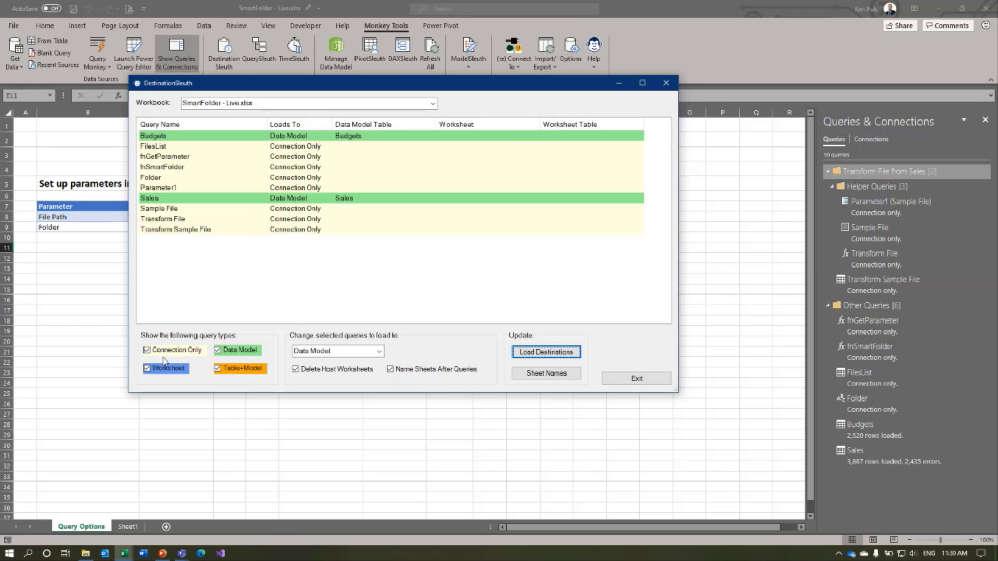
- View the query list with Connection Only queries filtered out and restored, check the workbook selector, and close DestinationSleuth
left_click(149, 351)
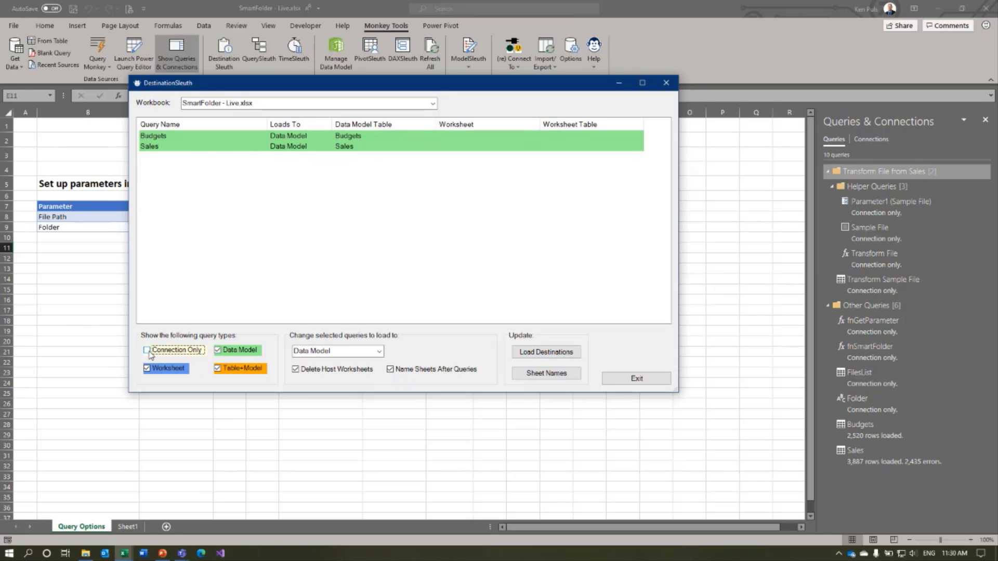
left_click(148, 351)
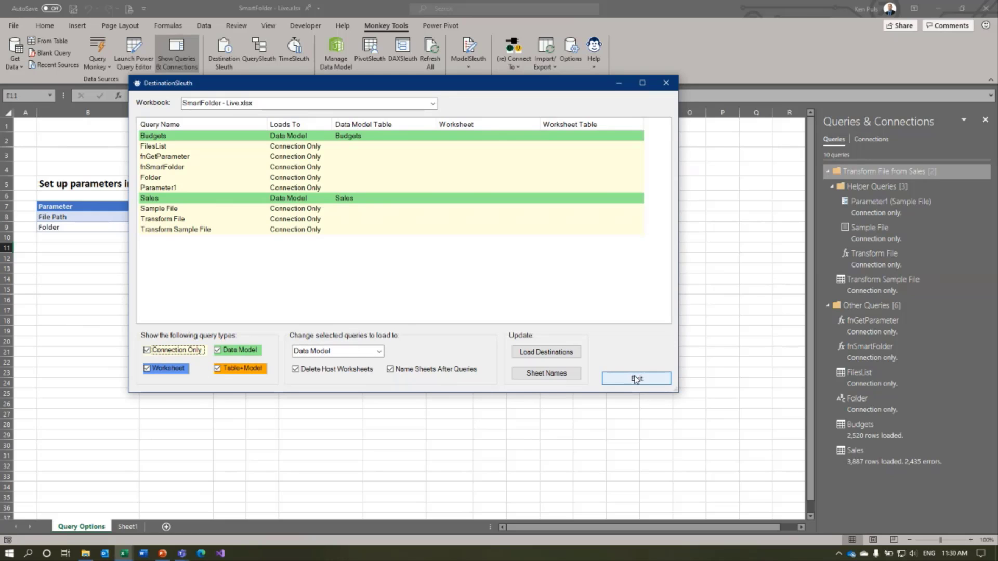
left_click(433, 104)
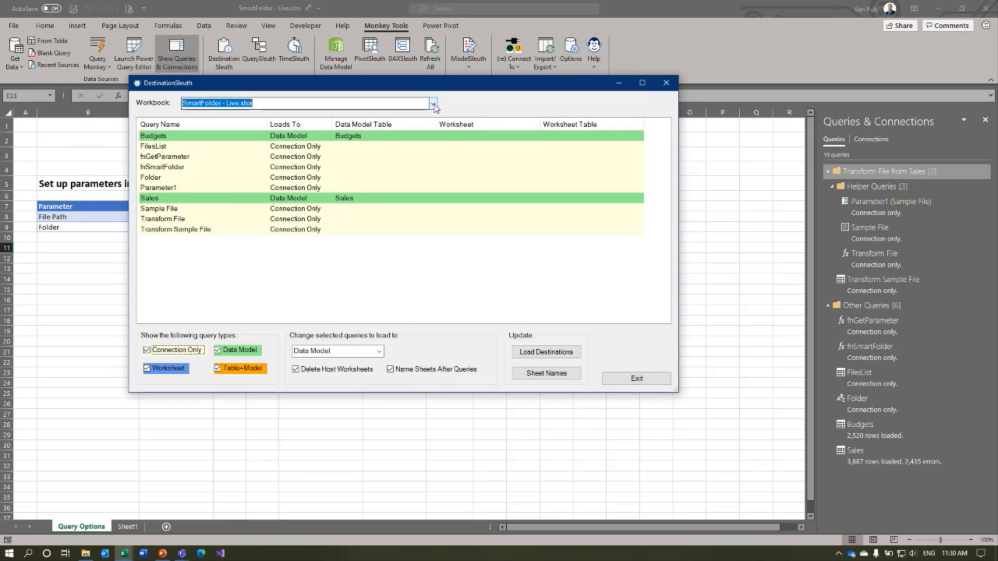
left_click(434, 104)
left_click(433, 105)
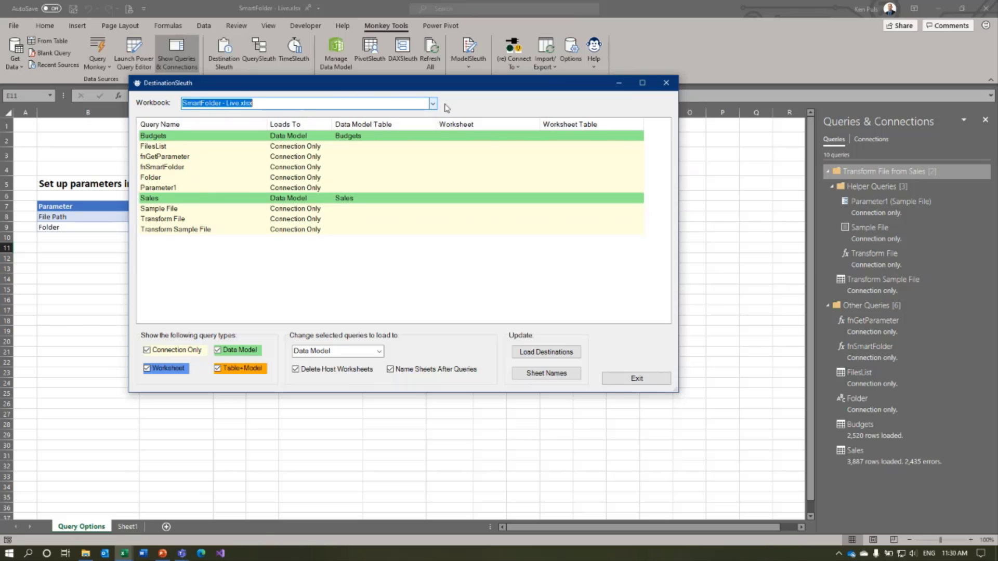
left_click(629, 386)
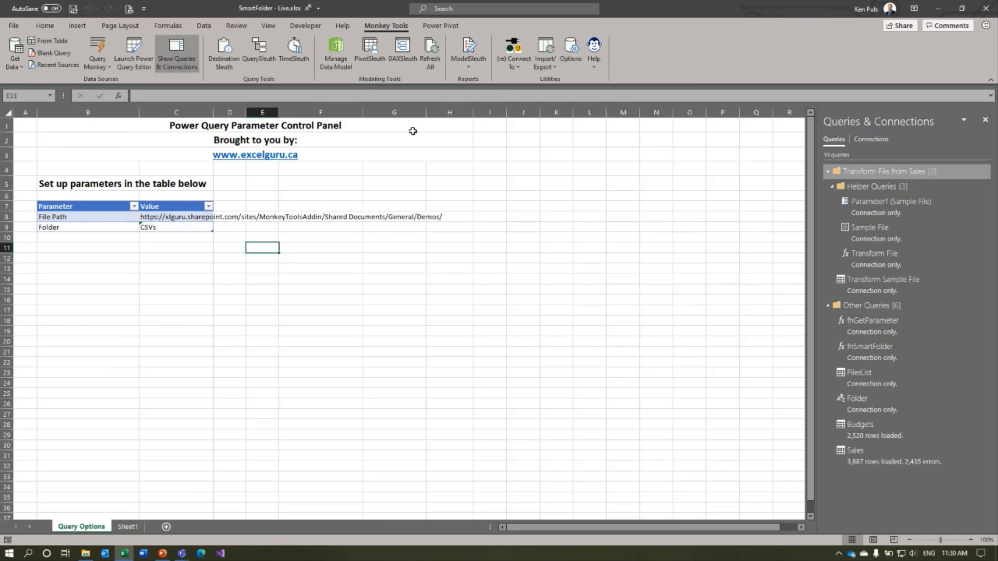
- Reopen DestinationSleuth, change the Folder query to load to Table & Data Model, and close the tool
left_click(228, 55)
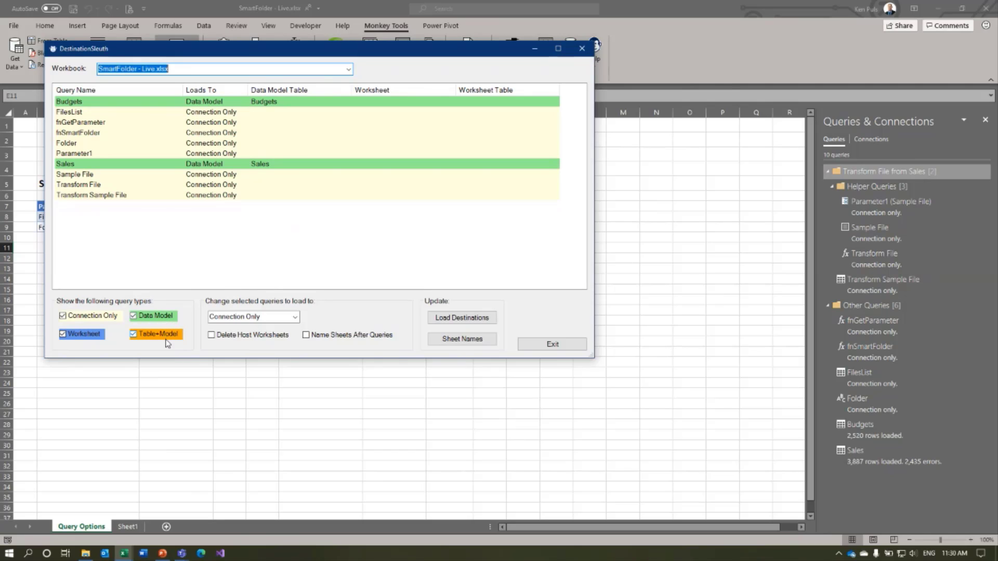
left_click(113, 144)
left_click(285, 318)
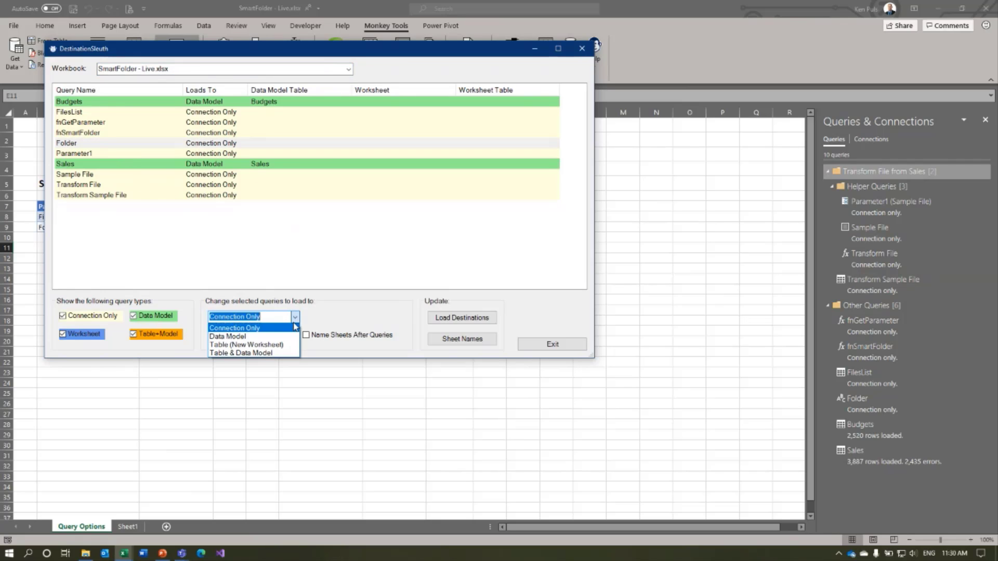
left_click(244, 352)
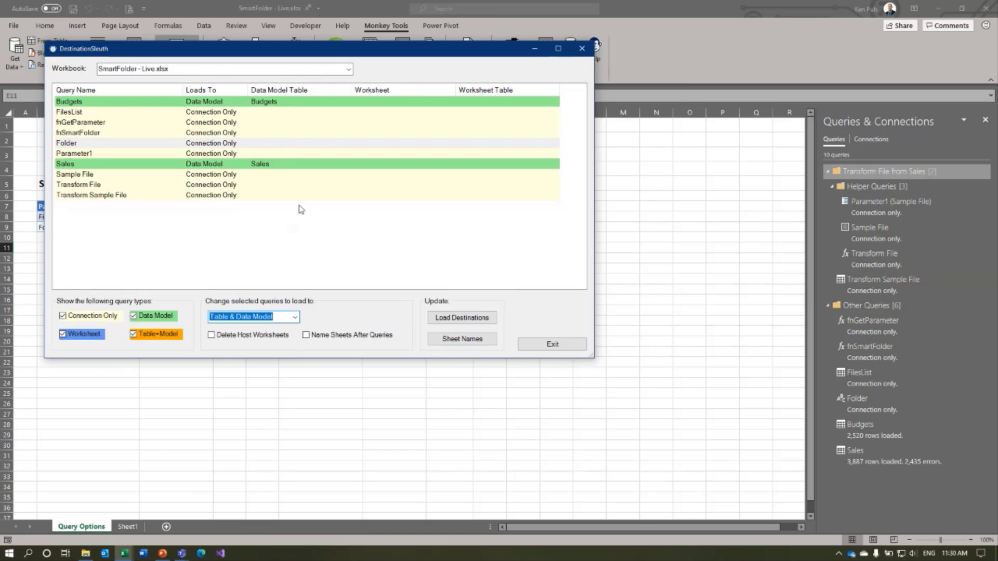
left_click(254, 145)
left_click(471, 318)
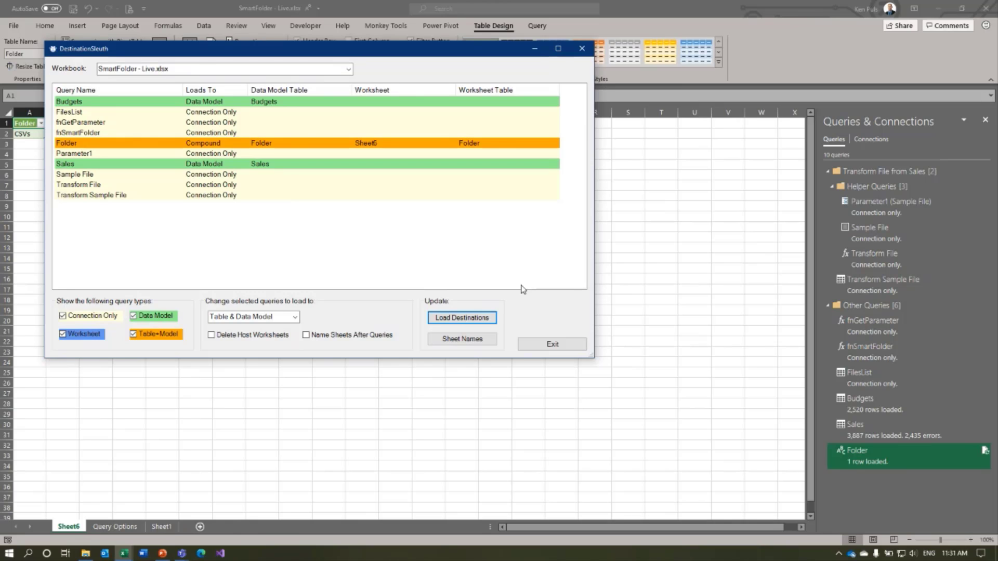
left_click(550, 344)
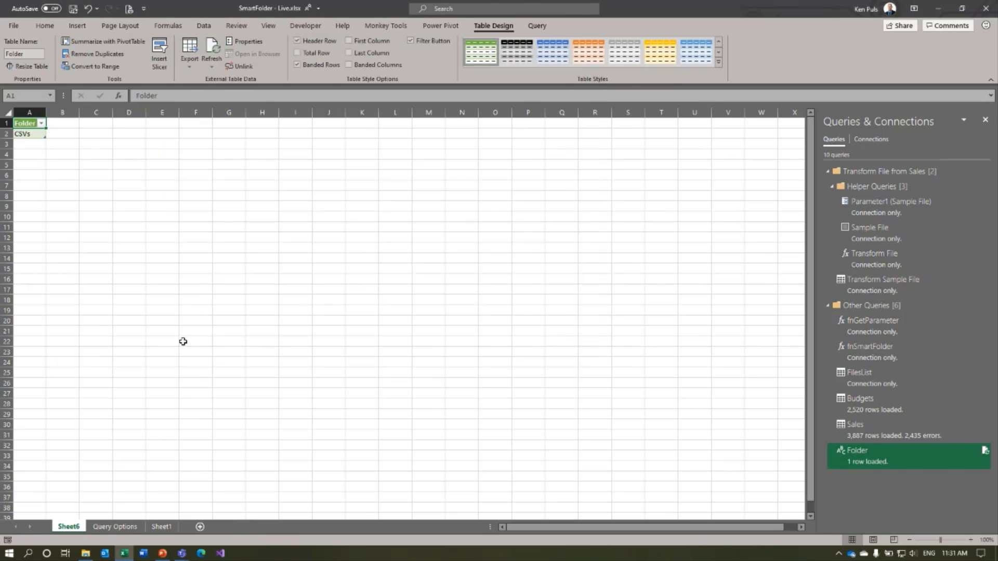
- Select the File Path value in the Query Options parameter table and save the workbook
left_click(115, 526)
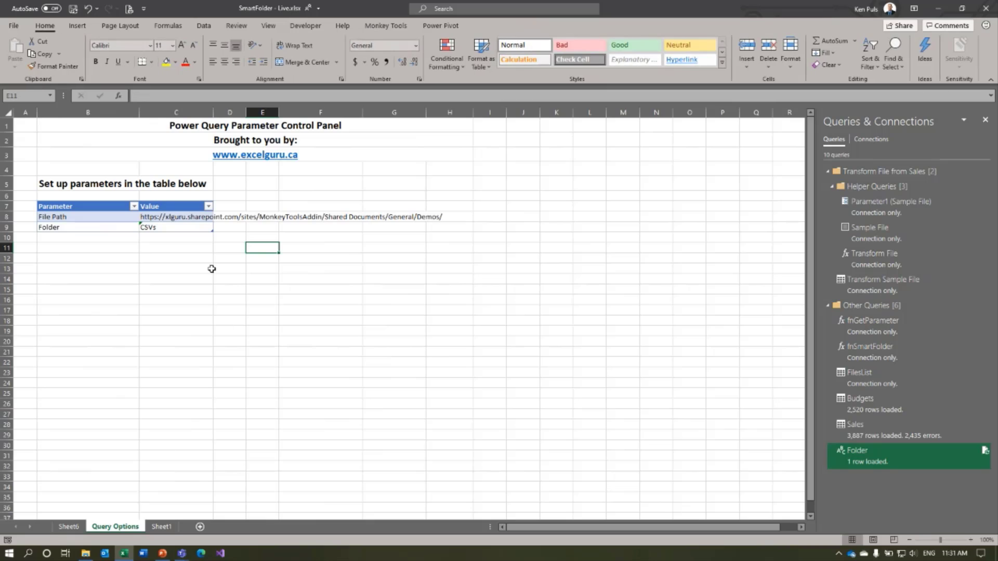
left_click(179, 217)
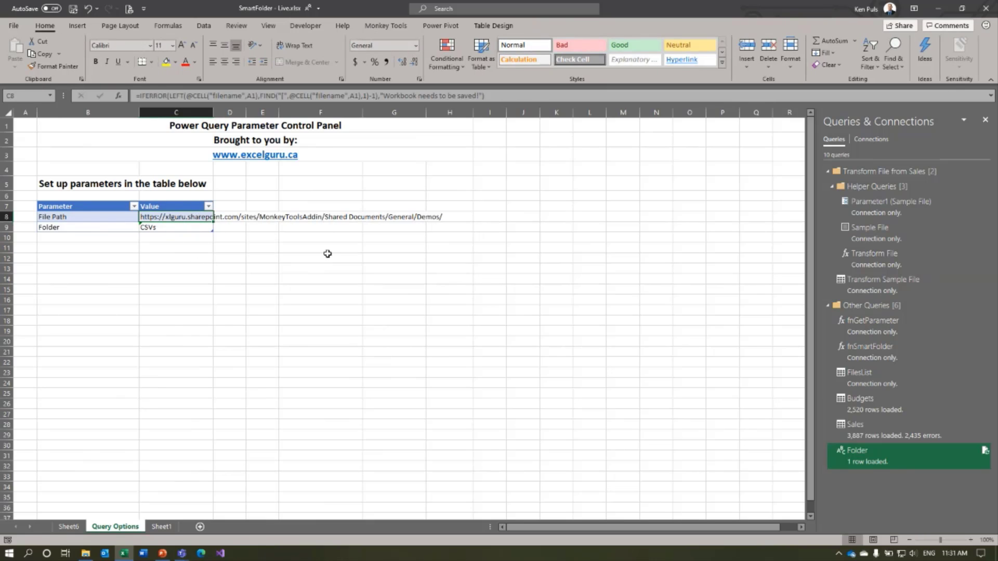
left_click(73, 9)
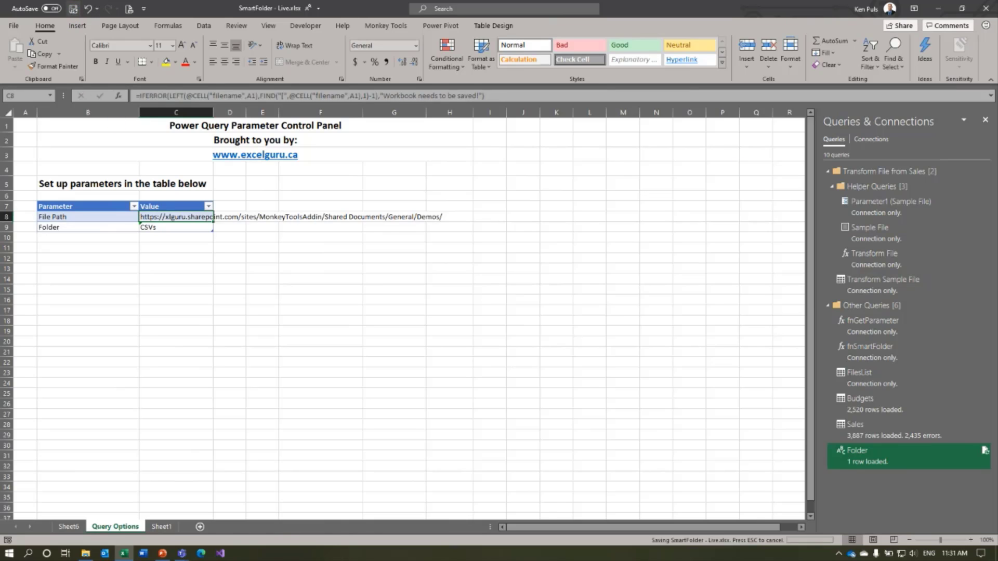
- Close the workbook, bring the synced Demos folder window into view, and pause OneDrive syncing for 2 hours
left_click(986, 11)
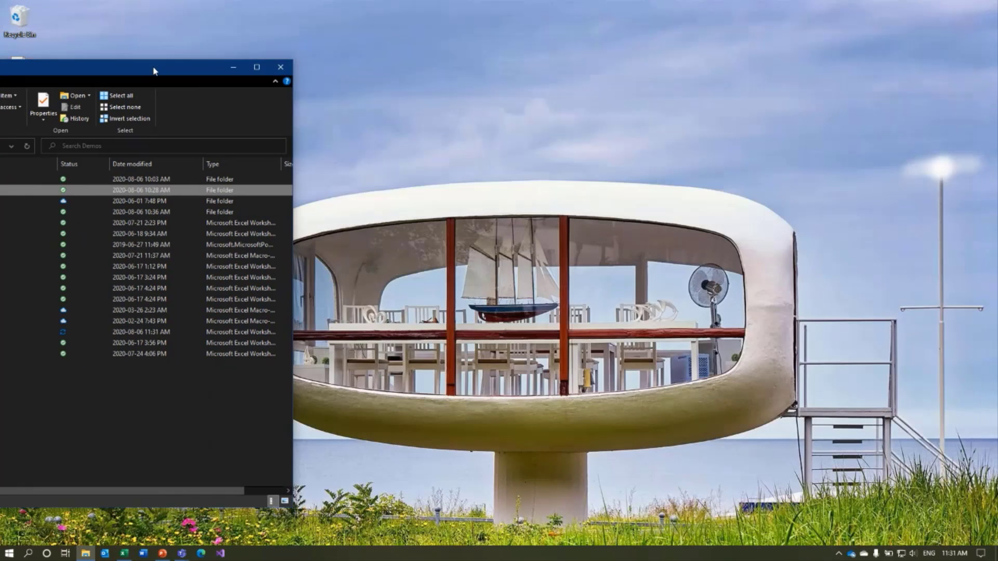
left_click_drag(154, 71, 696, 46)
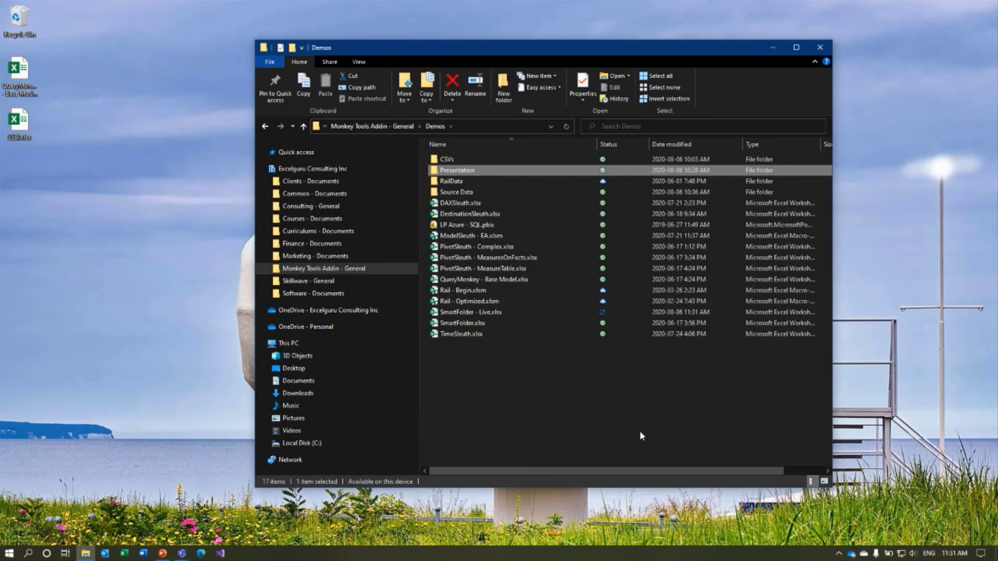
left_click(852, 554)
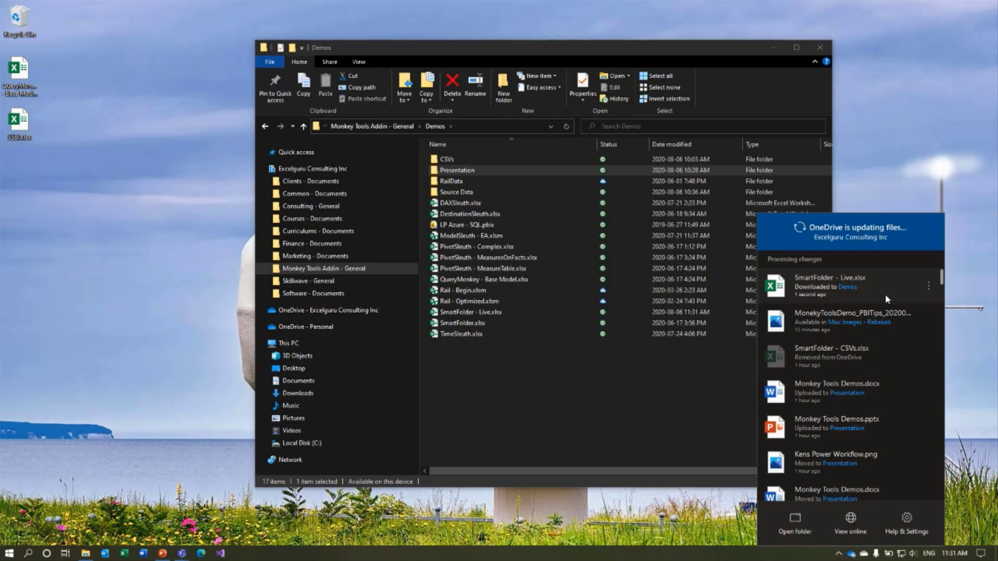
left_click(851, 554)
right_click(852, 555)
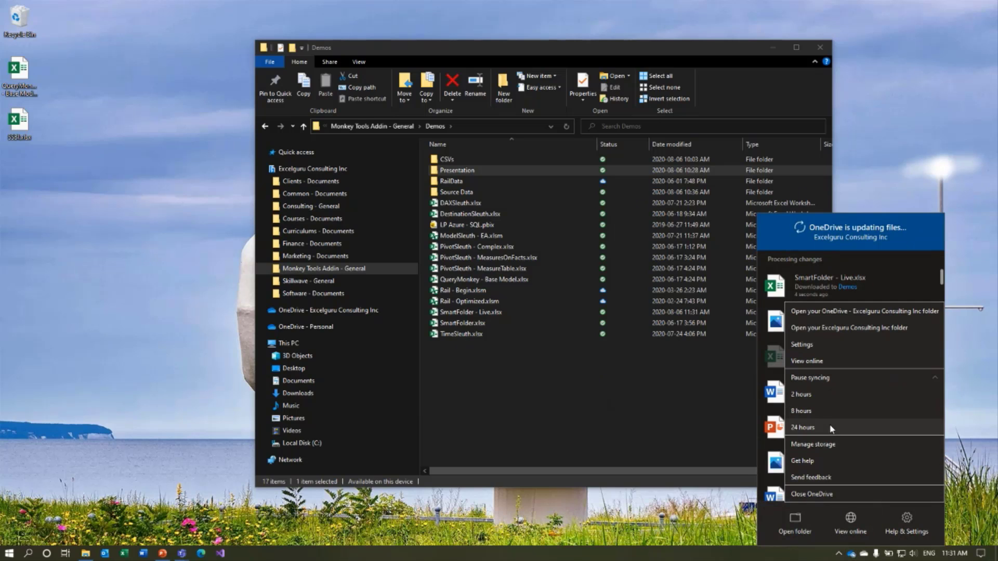
left_click(796, 398)
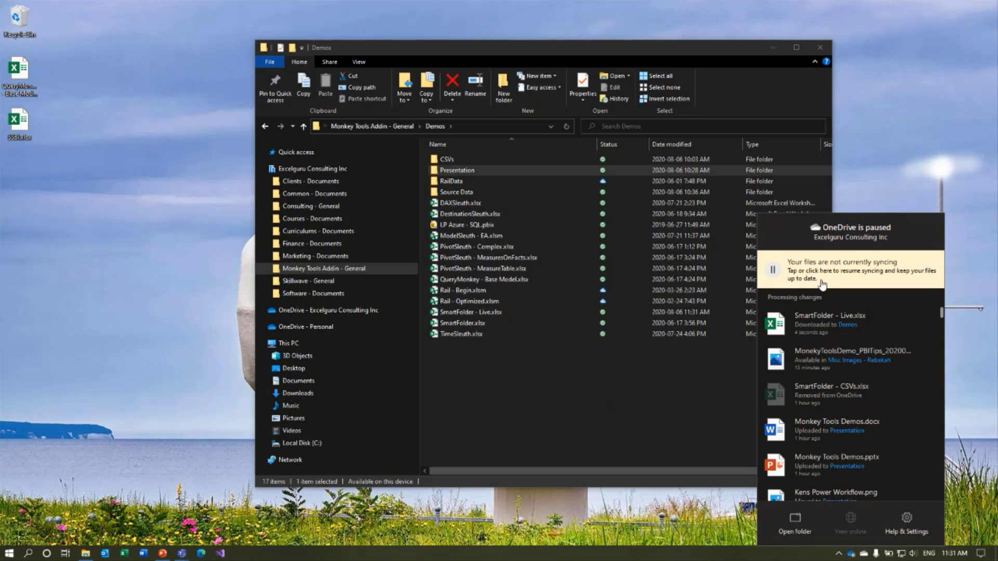
- Open SmartFolder - Live.xlsx from the local Demos folder, display its queries and connections, and refresh all of them
left_click(559, 412)
left_click(501, 315)
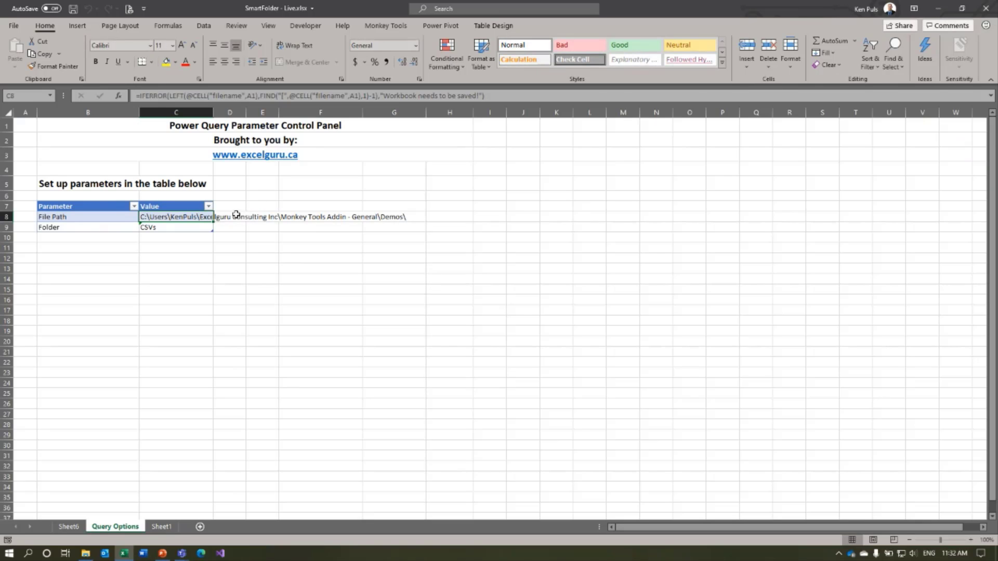
left_click(385, 26)
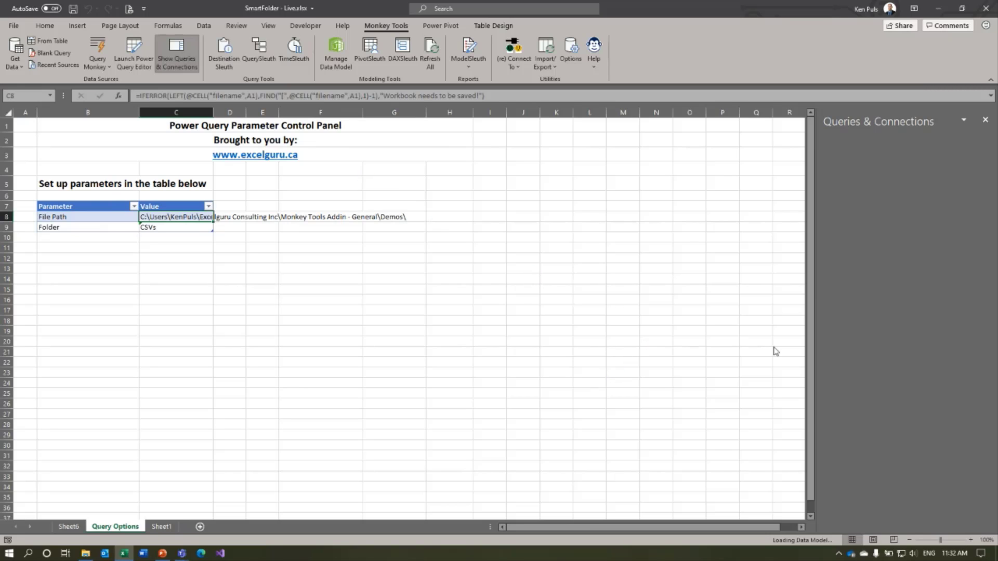
mouse_move(838, 364)
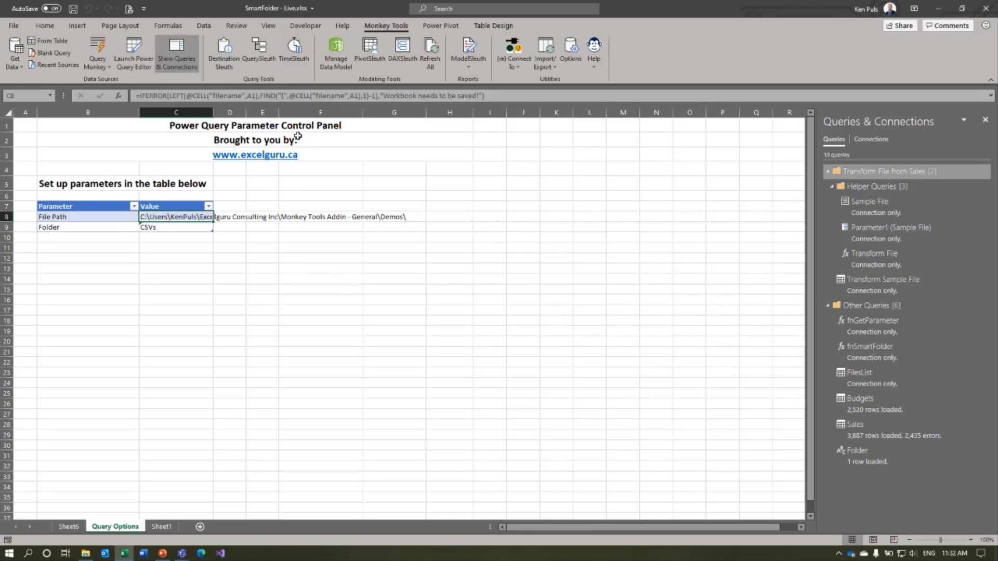
left_click(430, 52)
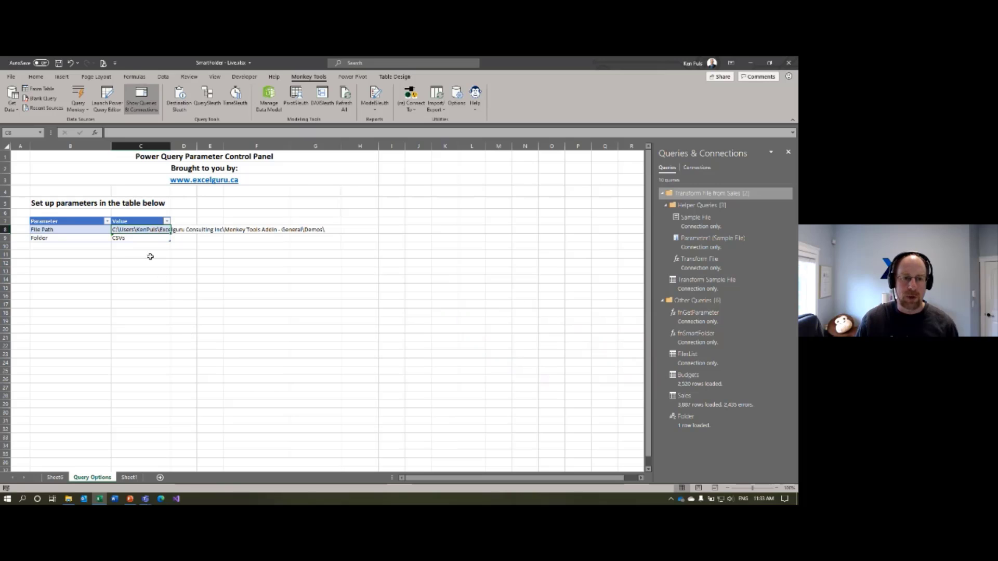
- Examine the File Path formula, the fnSmartFolder code in the Advanced Editor, and the available Query Monkey injection options
left_click(148, 229)
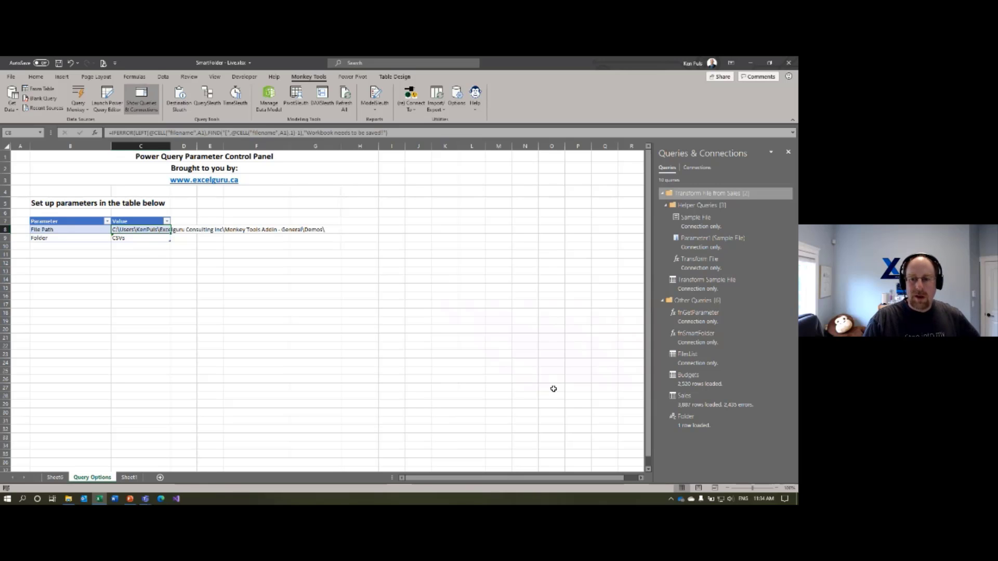
double_click(693, 343)
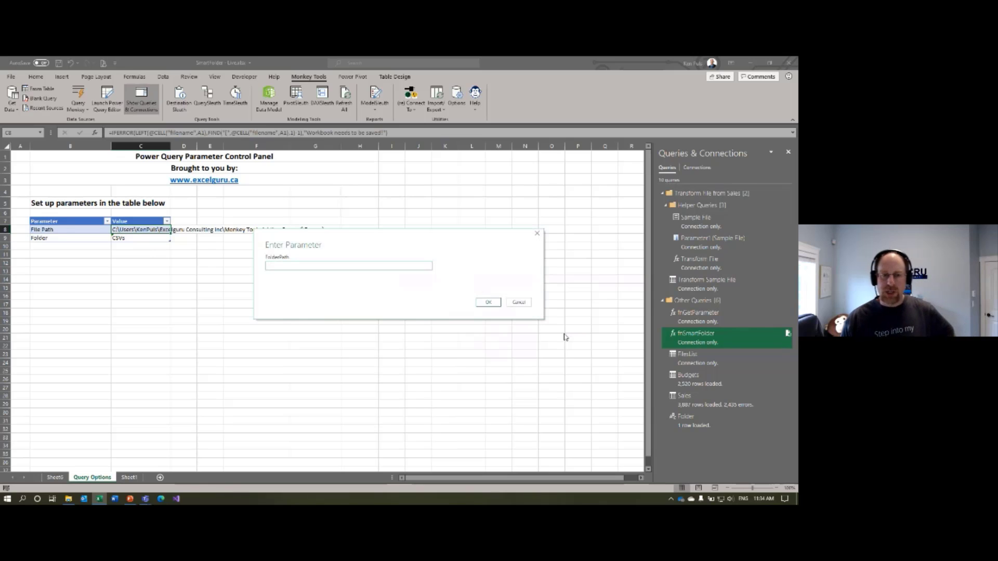
left_click(519, 302)
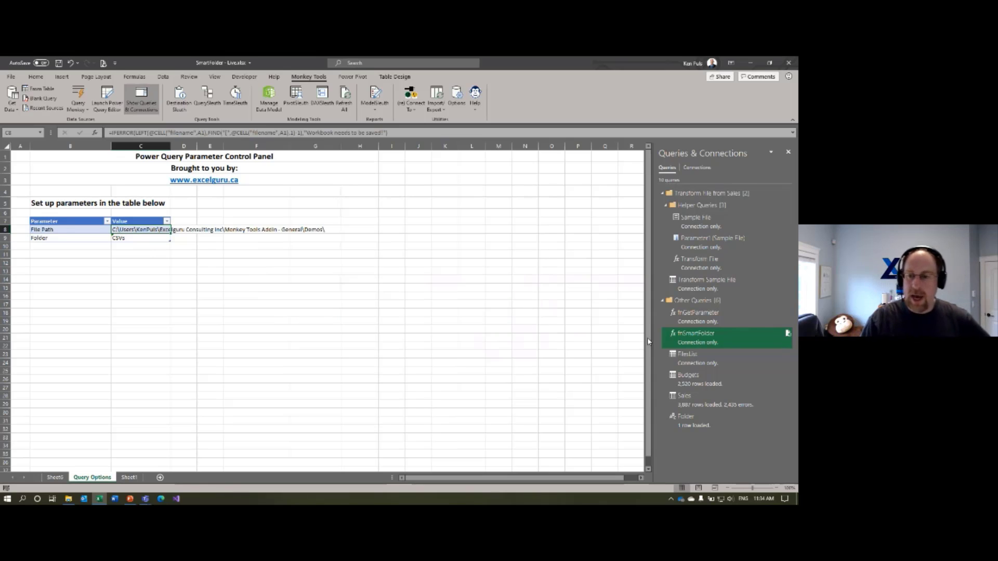
right_click(699, 336)
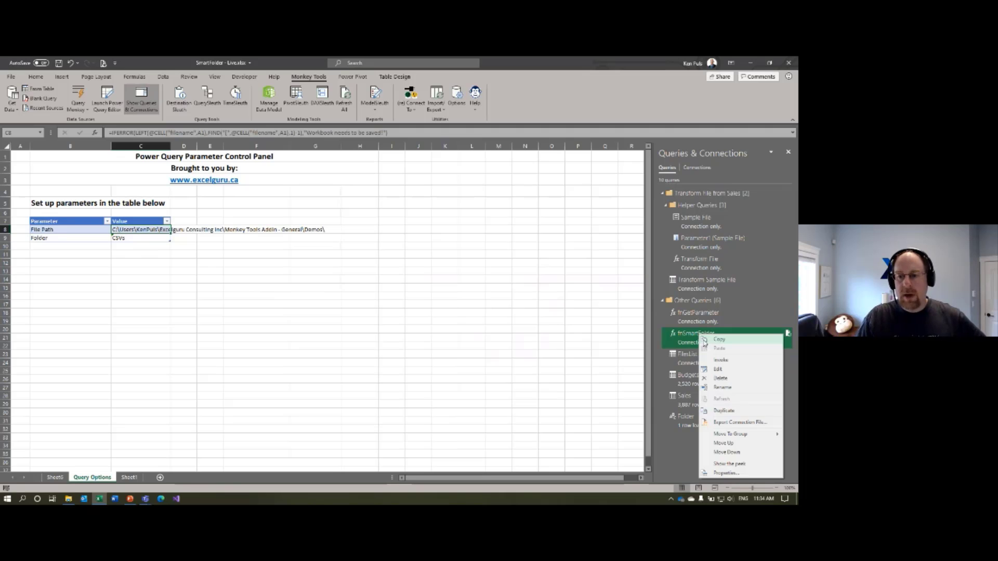
left_click(716, 370)
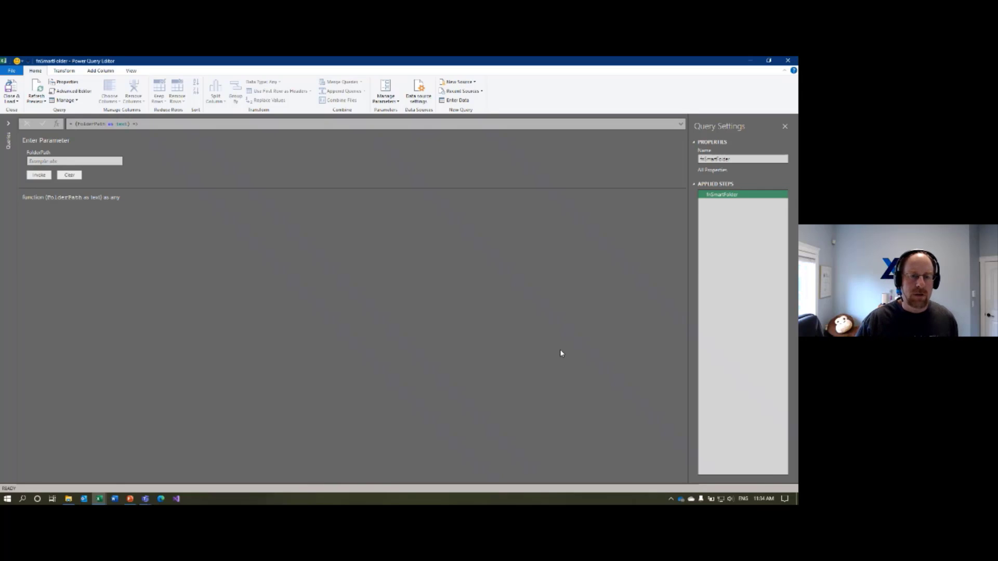
left_click(131, 71)
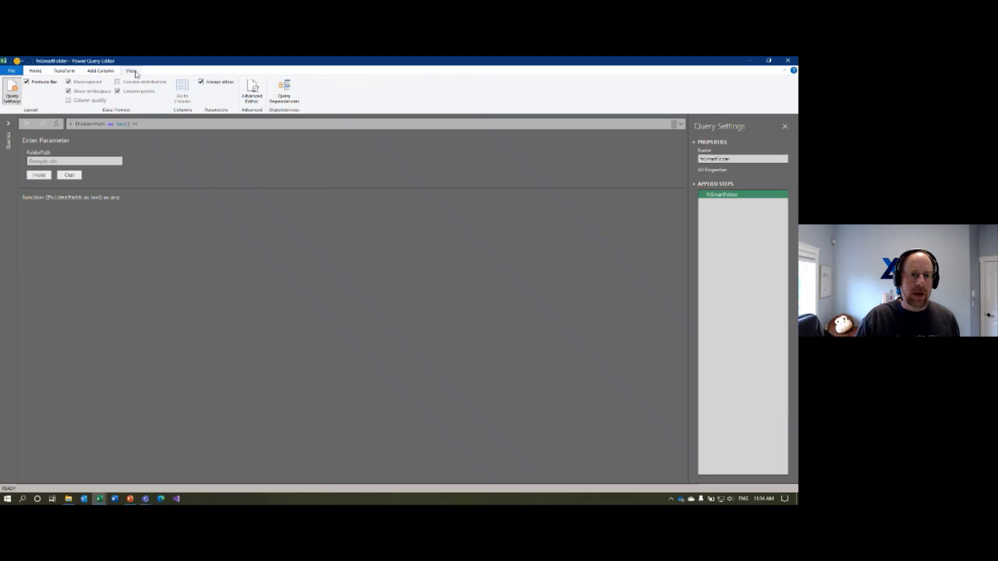
left_click(250, 94)
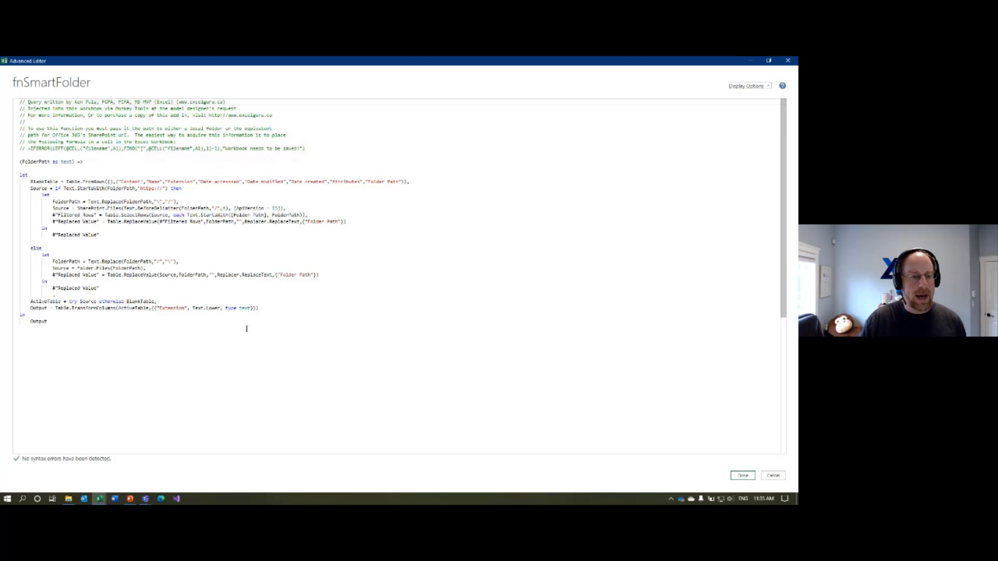
left_click(773, 476)
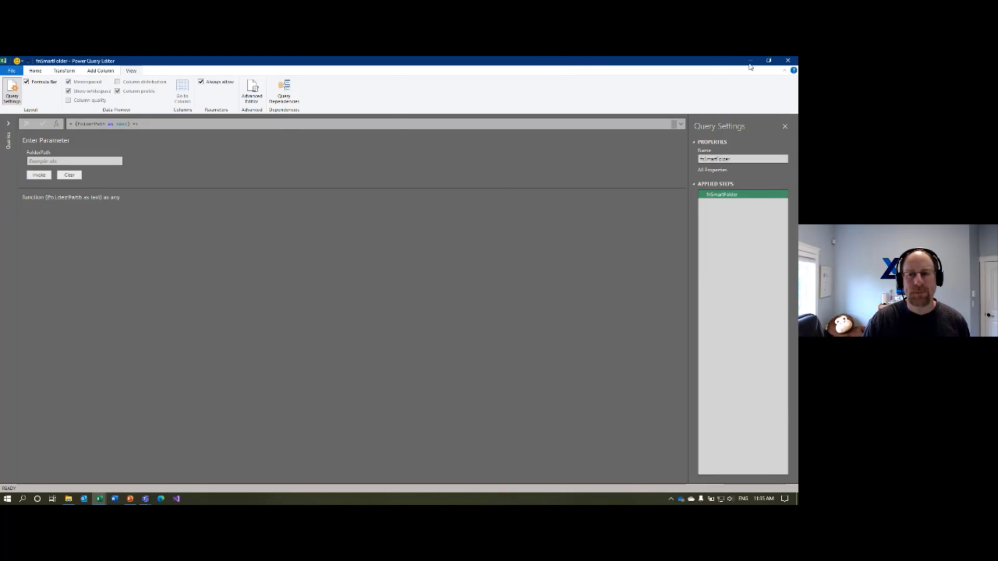
left_click(788, 61)
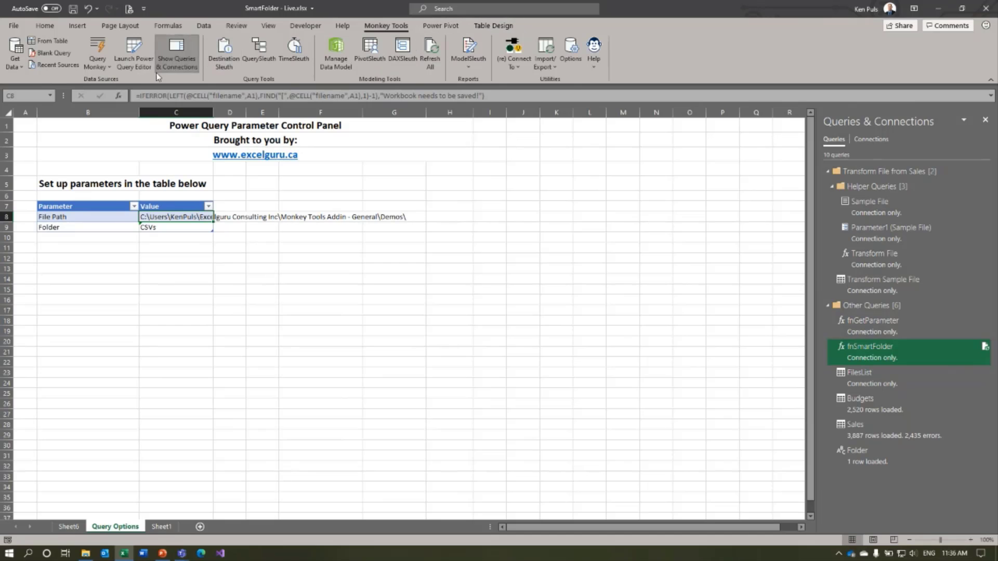
left_click(84, 110)
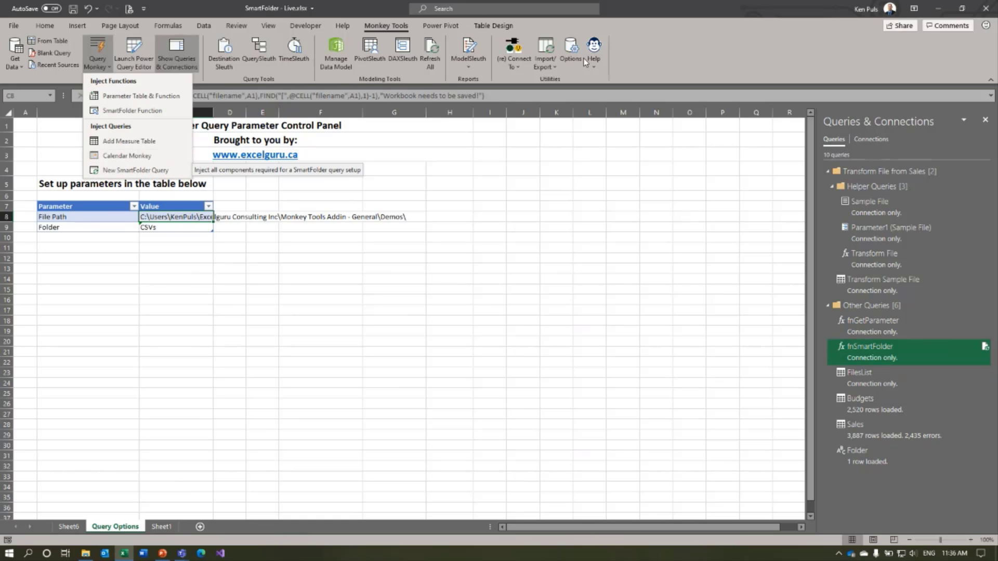
left_click(685, 18)
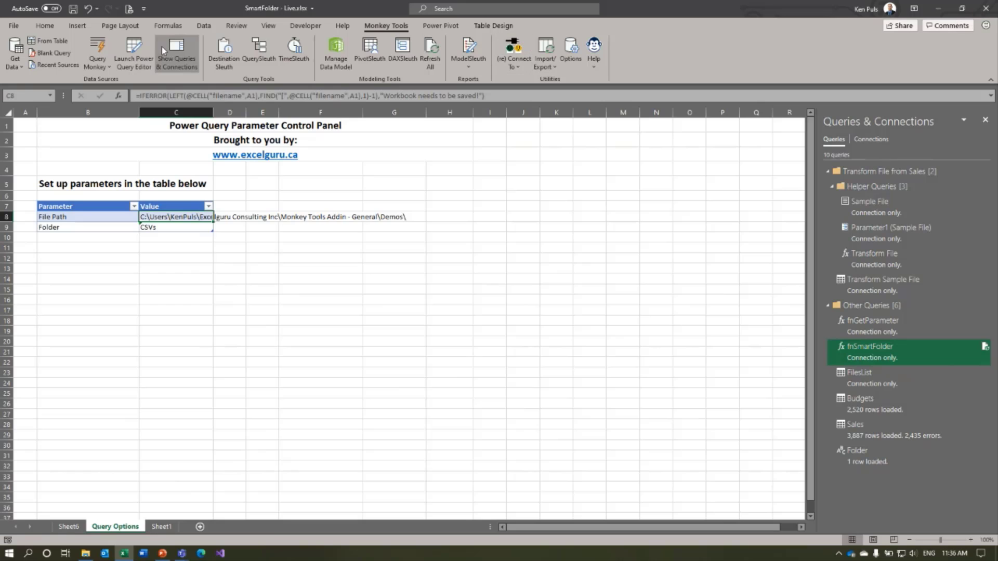
- Close SmartFolder - Live.xlsx with its changes saved and open QueryMonkey - Base Model.xlsx from the Demos folder
left_click(14, 26)
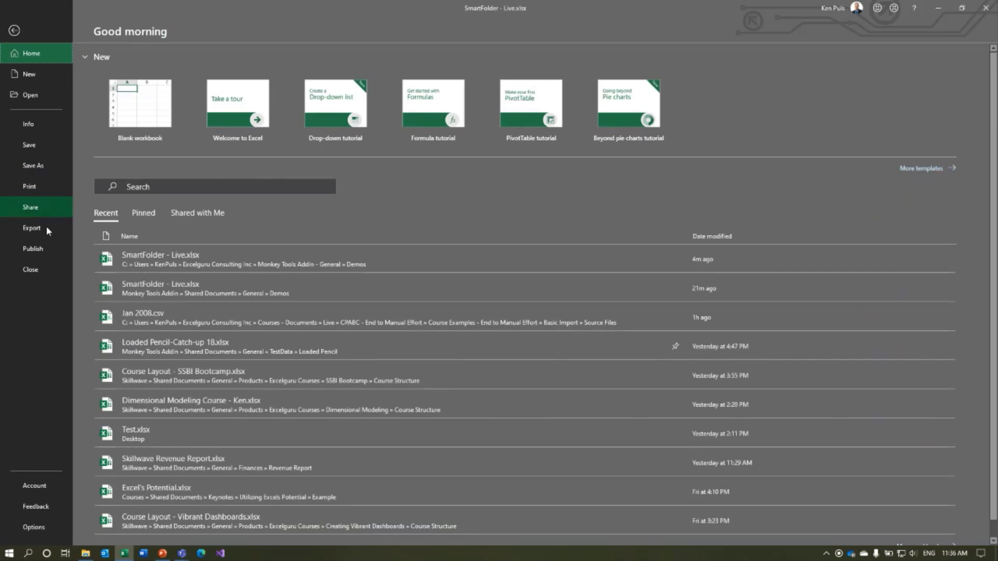
key("Escape")
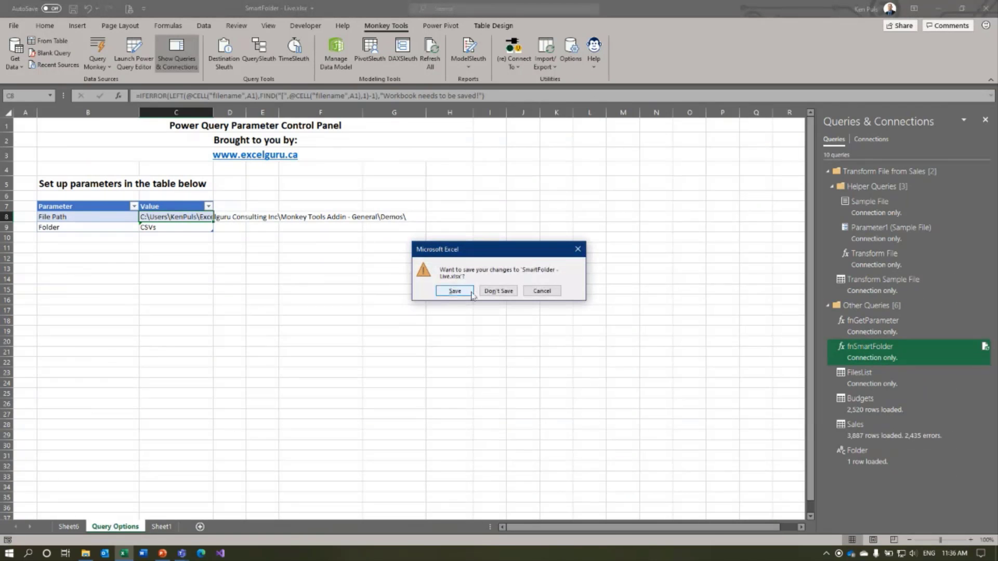
left_click(454, 291)
left_click(85, 552)
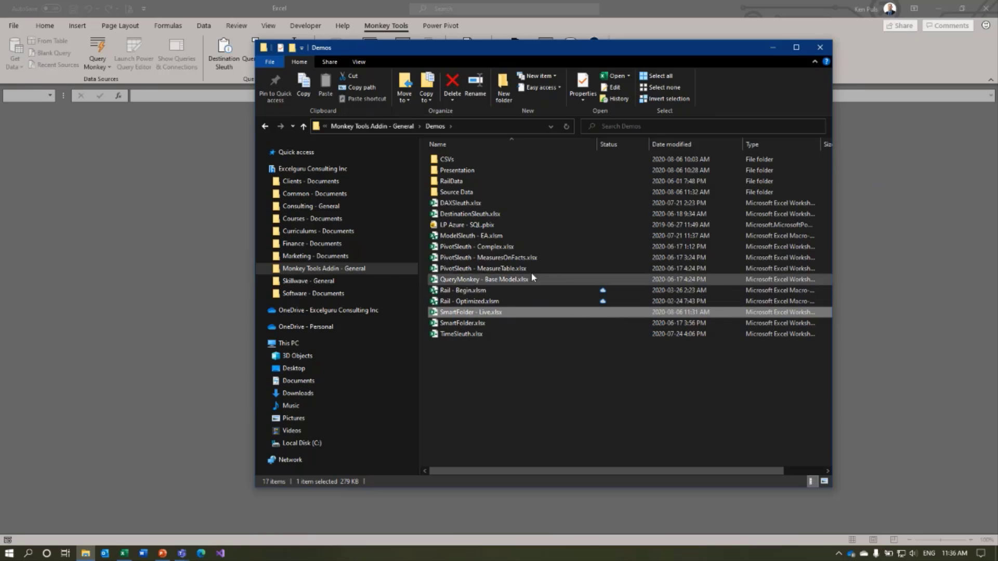
left_click(479, 282)
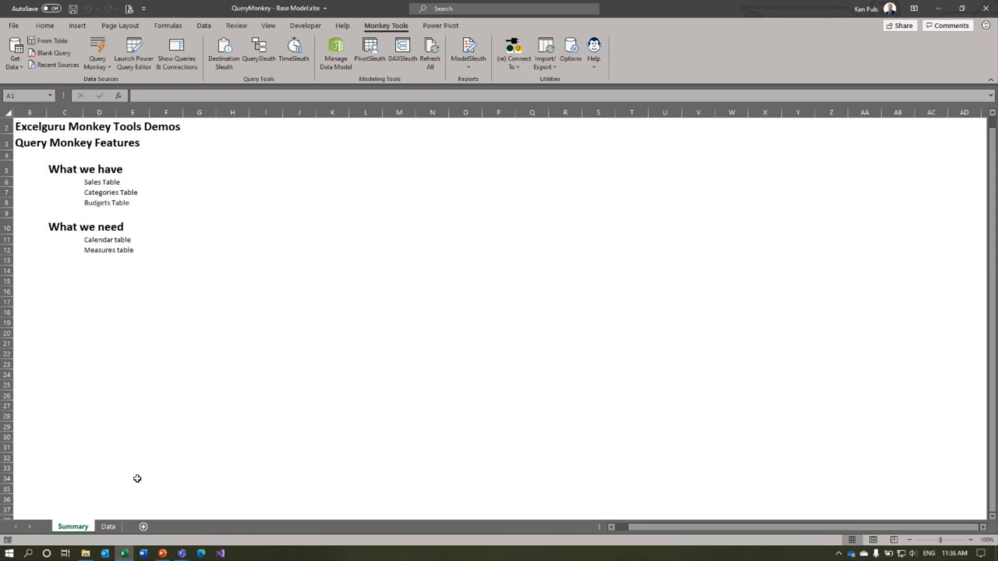
- Review the tables on the Data sheet, the workbook's queries, and the table relationships in the data model diagram
left_click(108, 527)
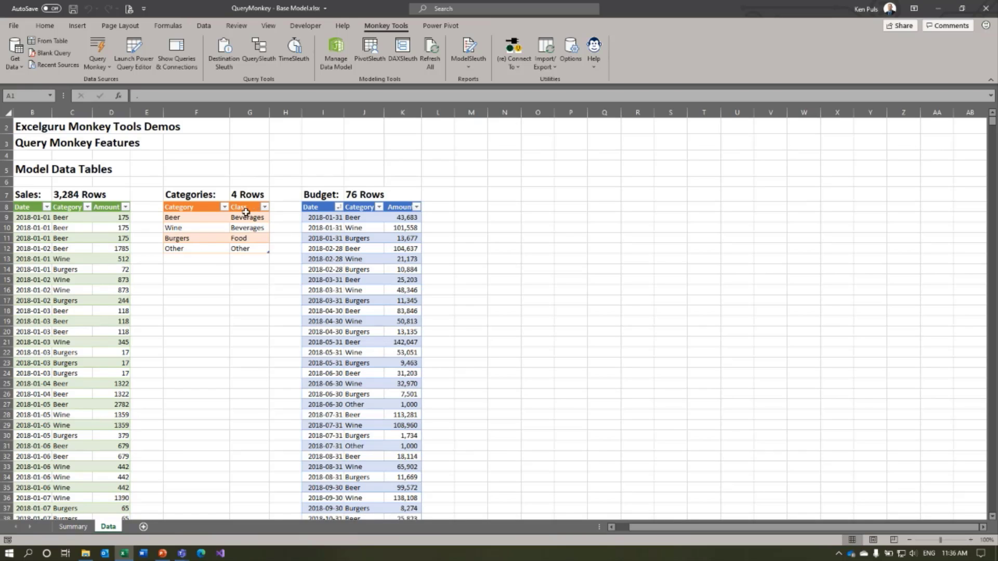
left_click(190, 62)
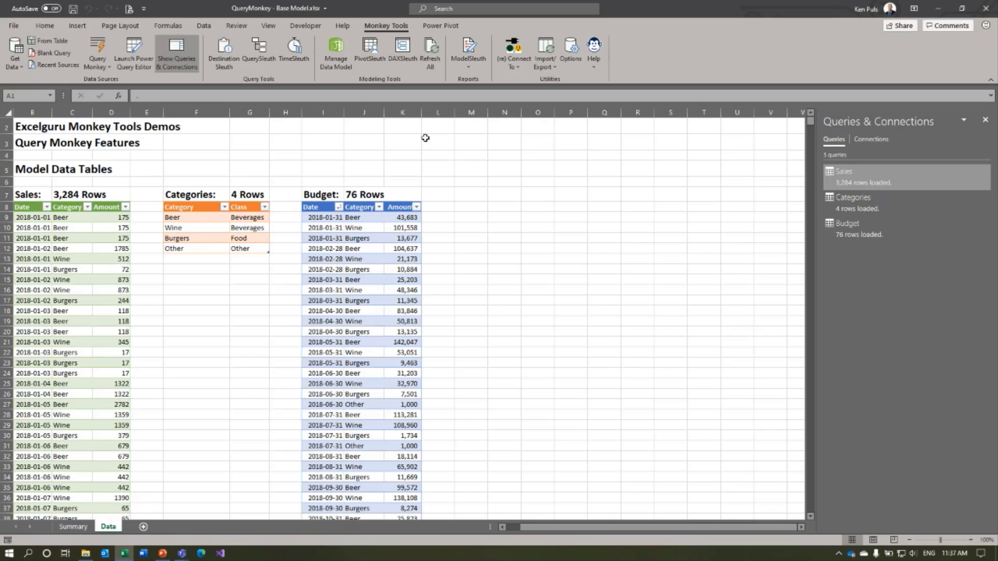
left_click(331, 52)
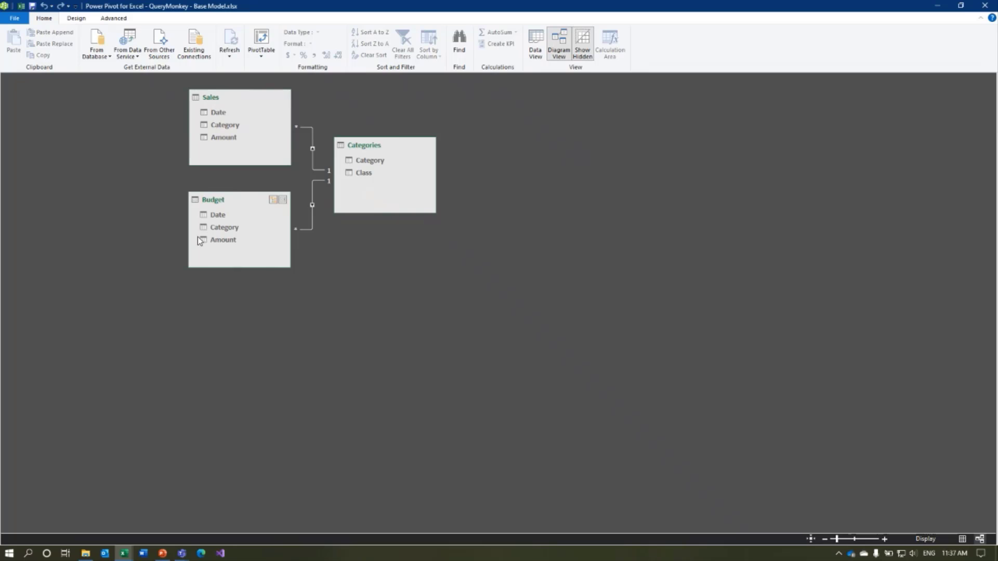
left_click(982, 5)
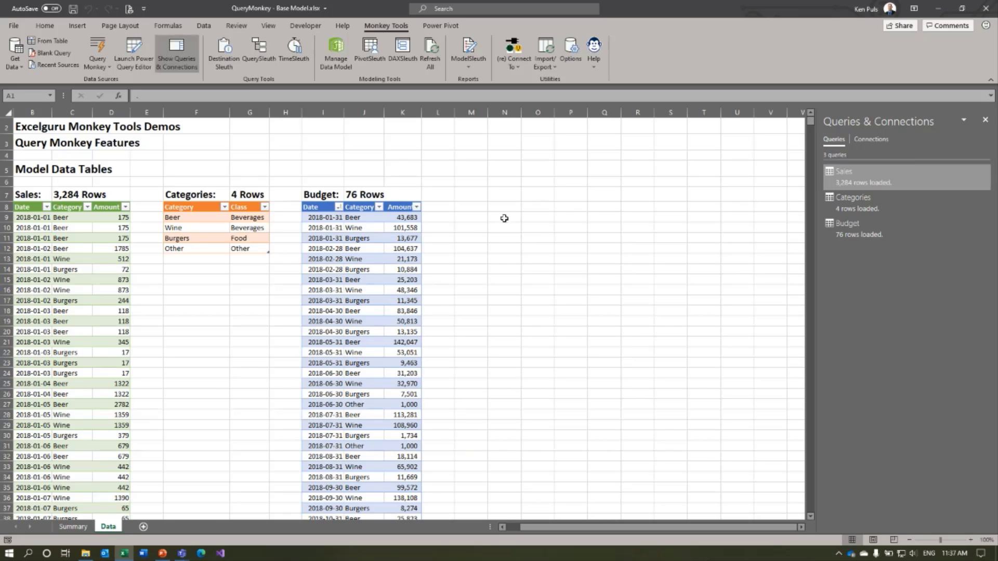
- Start a new Calendar Monkey calendar with the 12 Month type and a year end of 2020-09-30
left_click(504, 227)
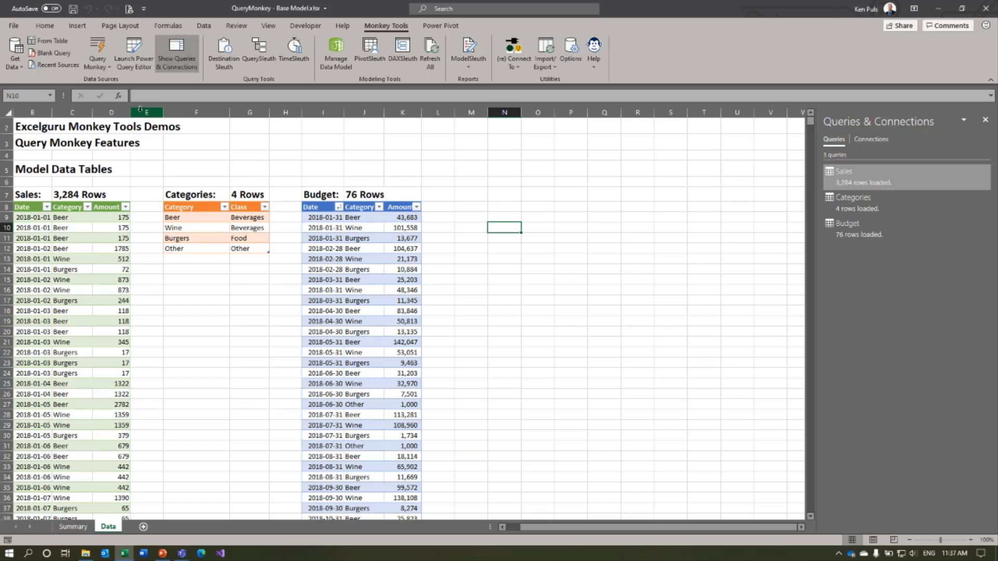
left_click(96, 67)
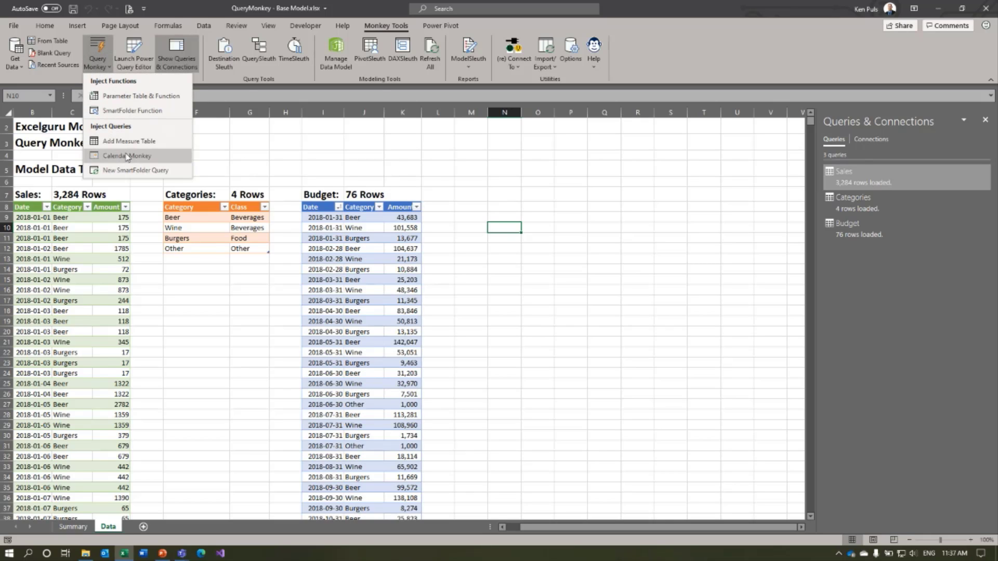
left_click(154, 159)
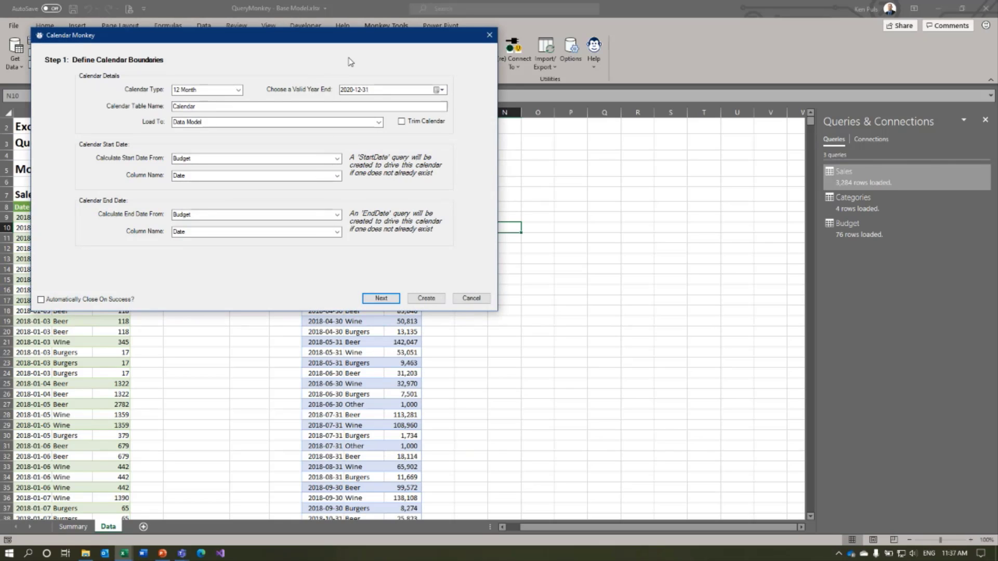
left_click(238, 91)
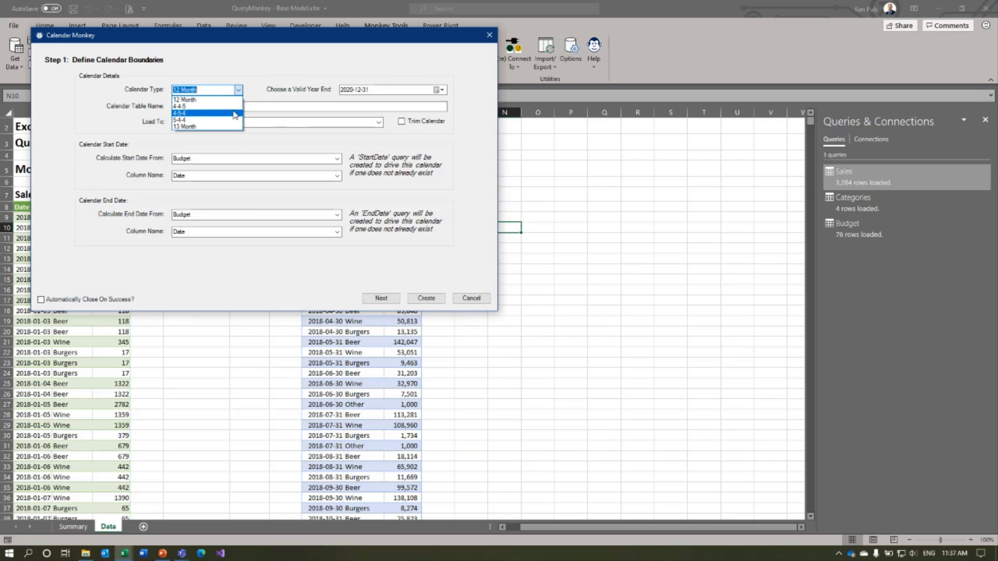
left_click(218, 100)
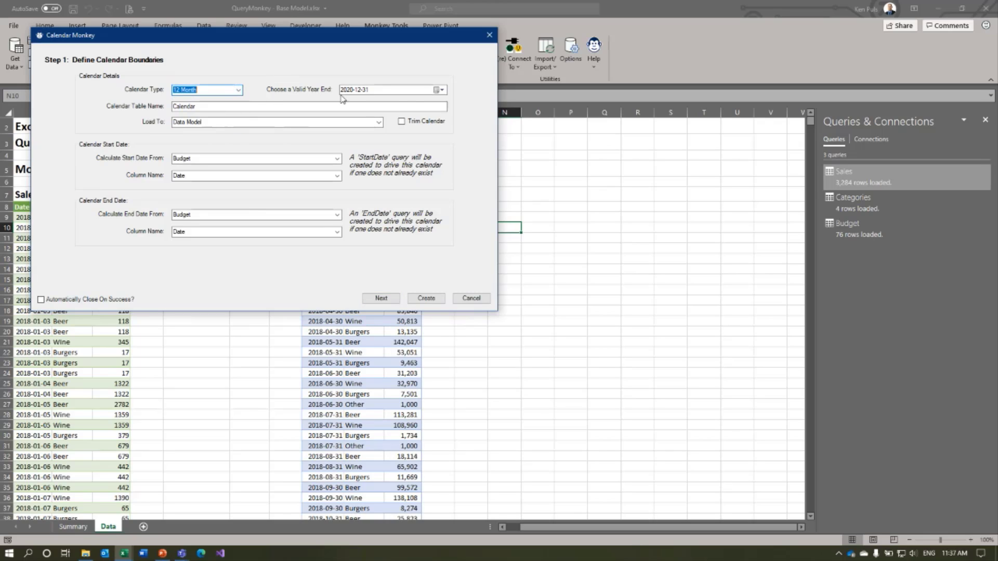
left_click(439, 91)
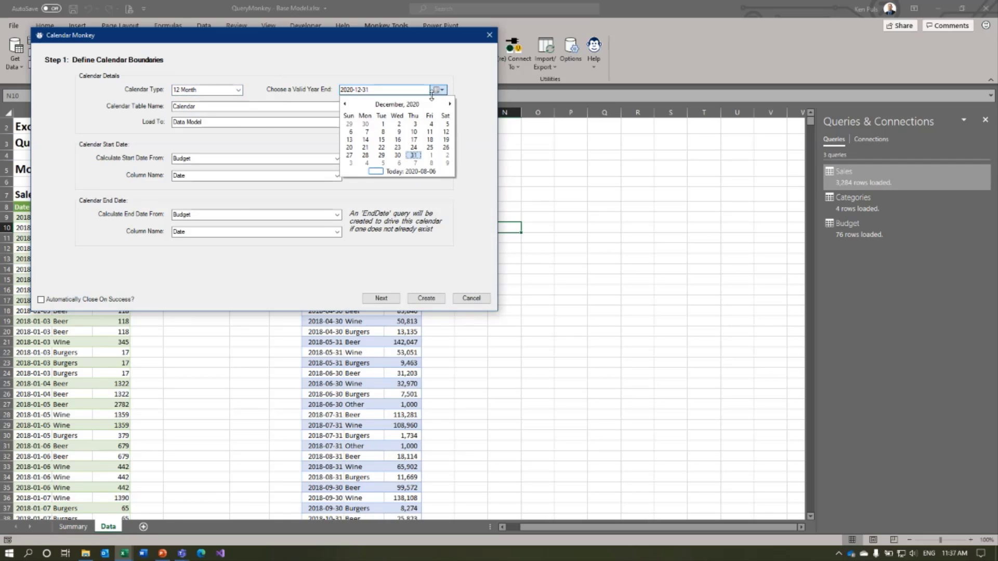
left_click(397, 103)
left_click(355, 157)
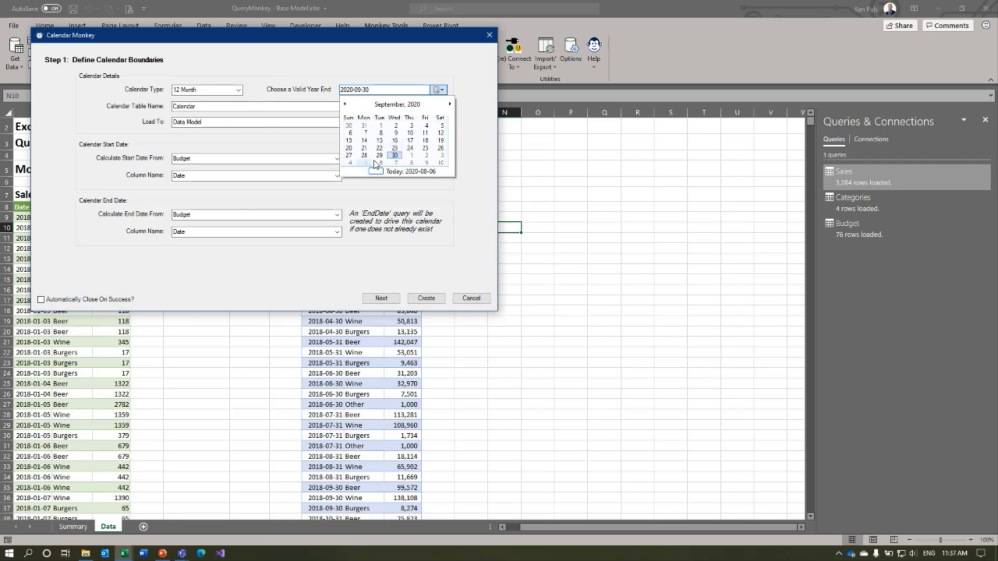
left_click(402, 163)
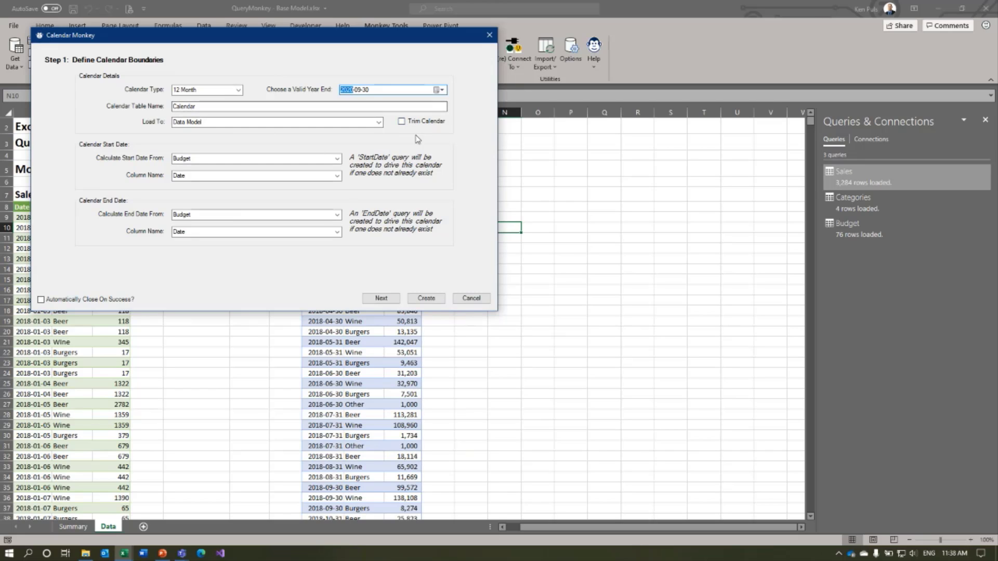
- Calculate the calendar start date from the Sales table and create the calendar with the preselected columns and relationships to Sales and Budget dates
left_click(337, 163)
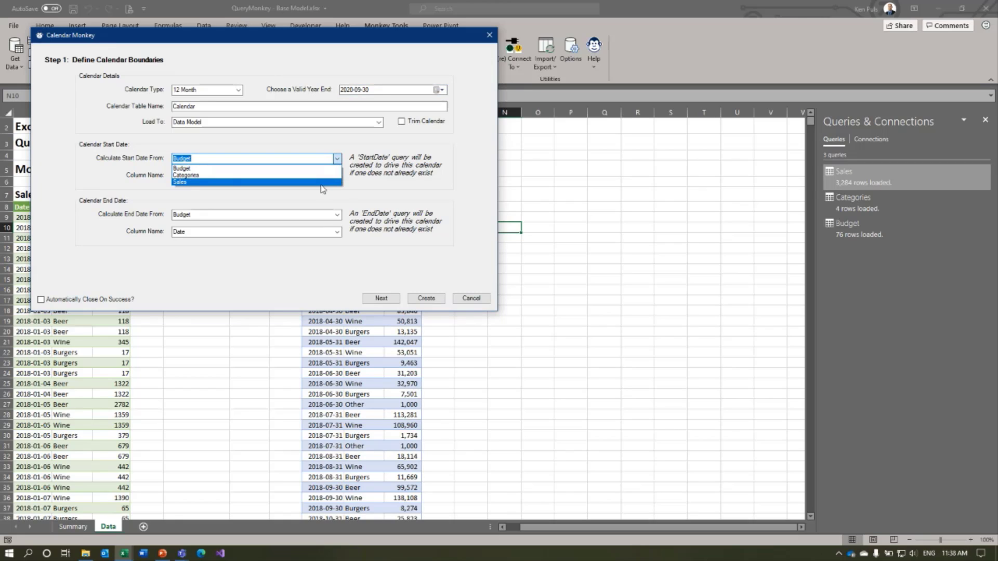
left_click(321, 183)
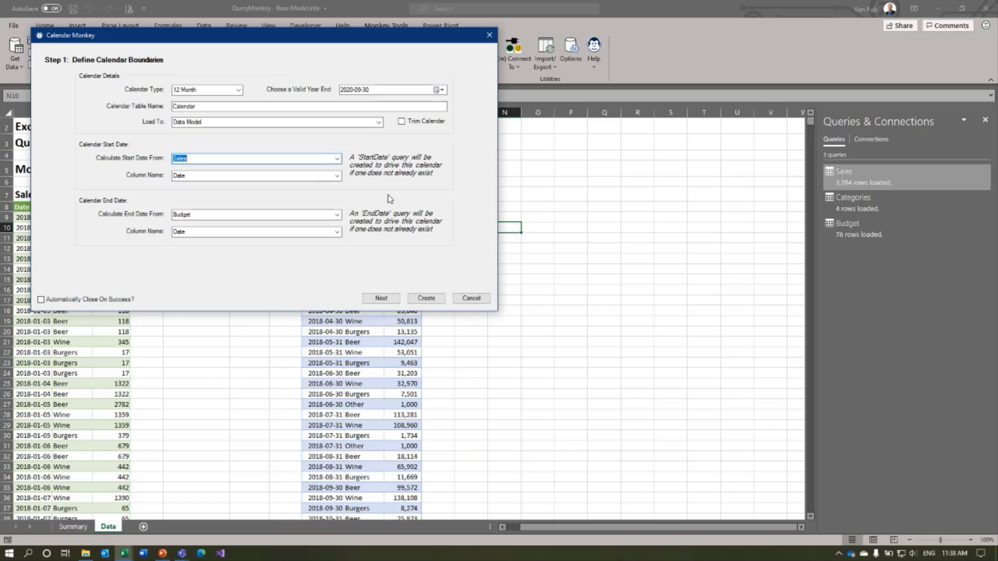
left_click(391, 299)
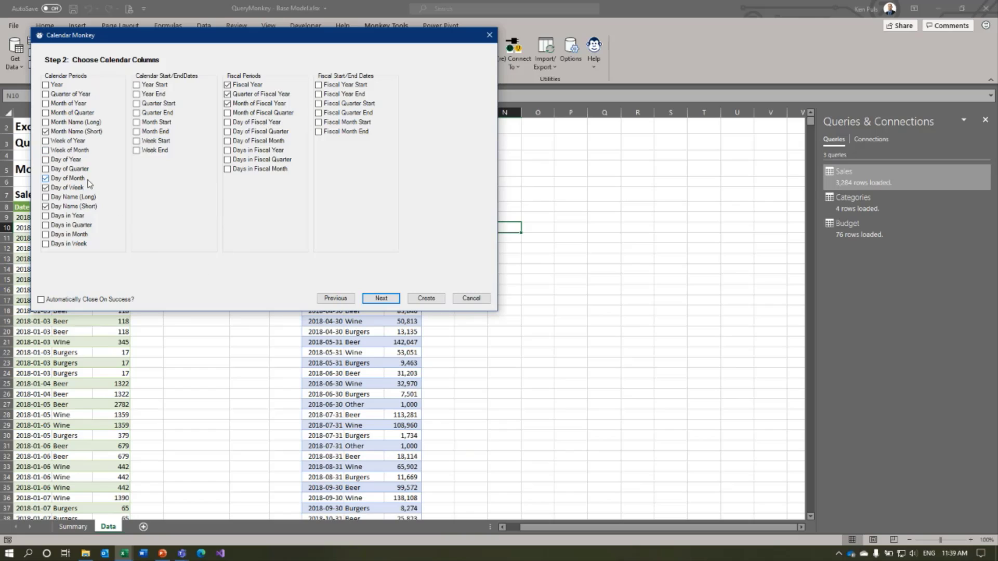
left_click(384, 300)
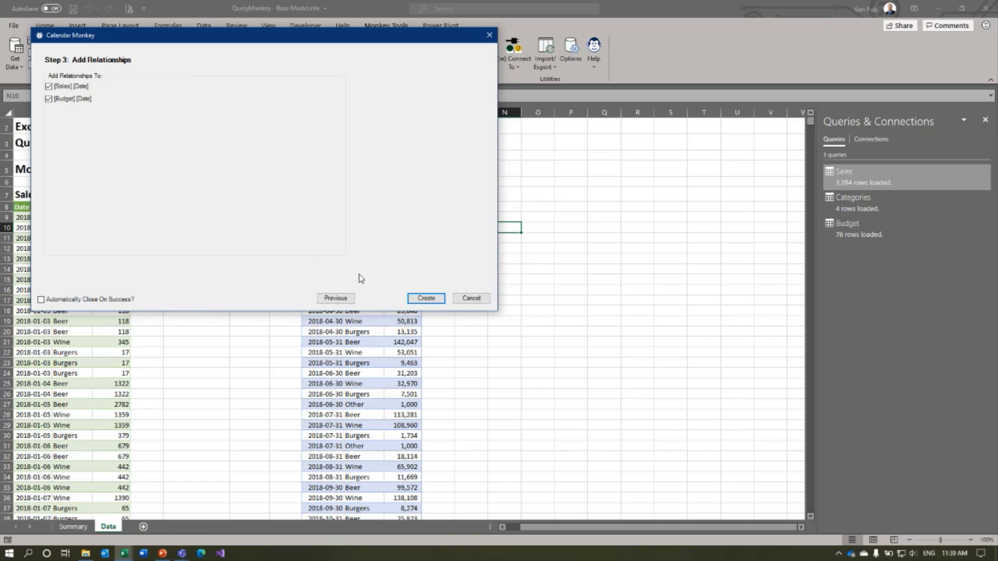
left_click(434, 301)
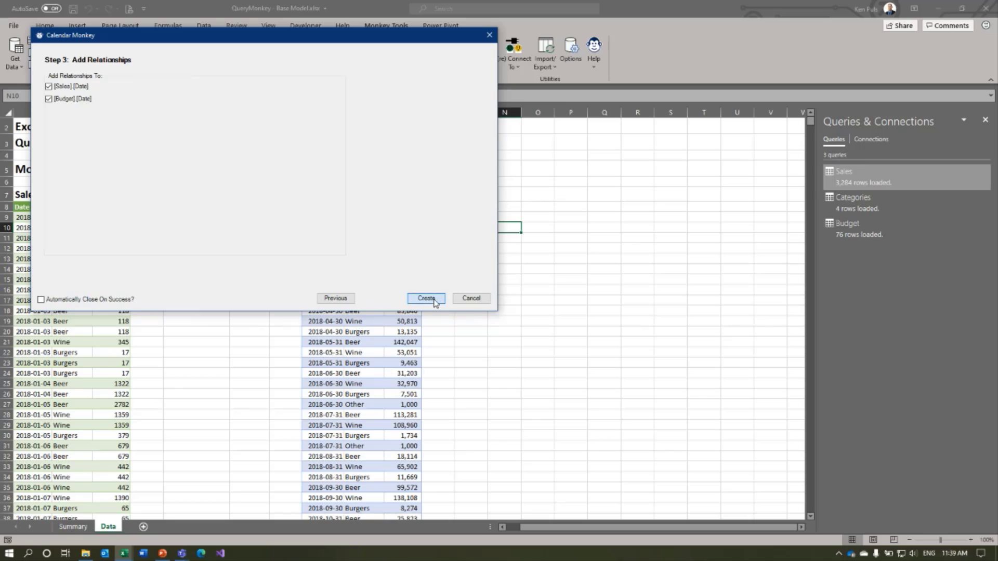
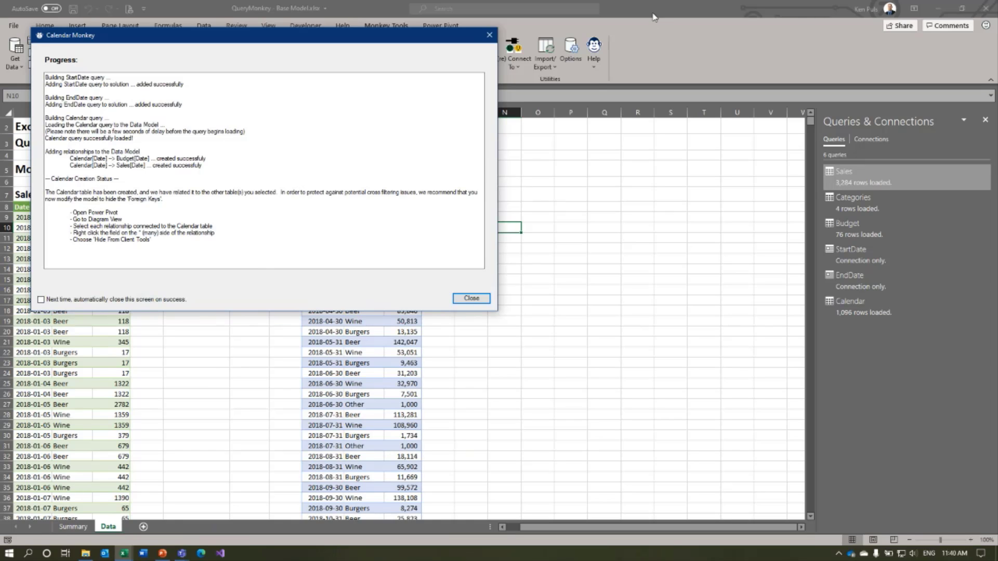
- Show the data model in diagram view, review the Calendar Monkey progress report beside it, and close the report
key("Return")
left_click(336, 54)
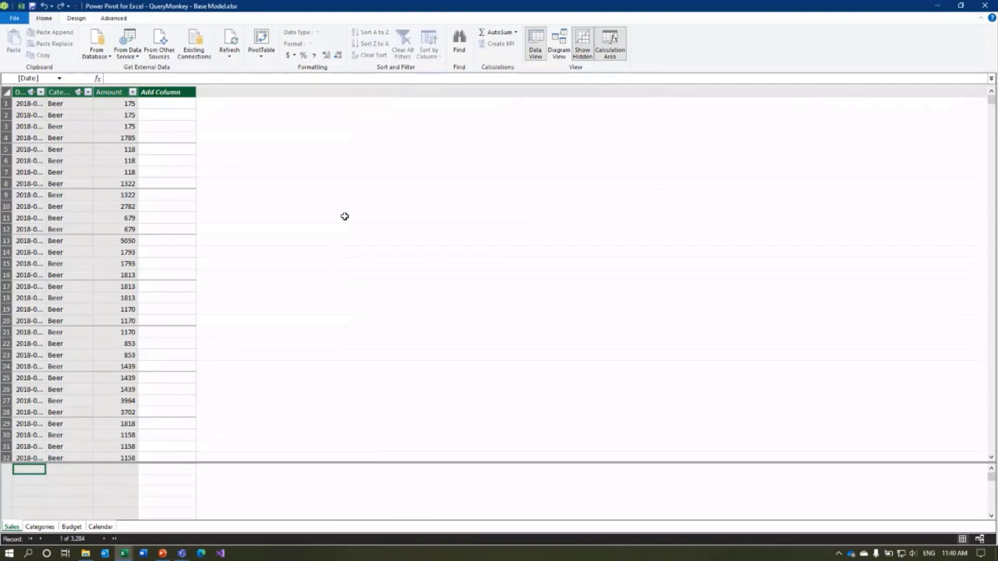
left_click(558, 45)
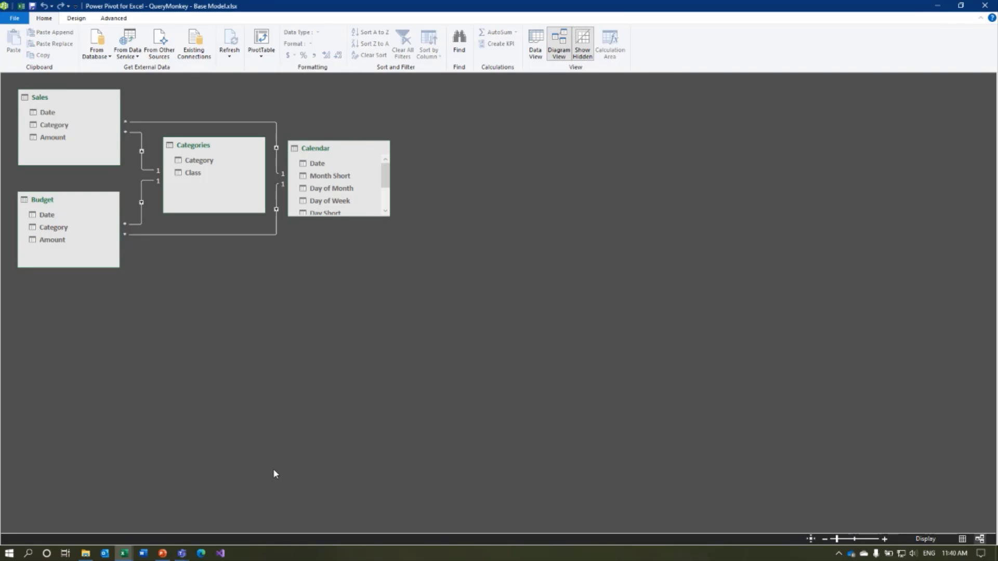
left_click(124, 553)
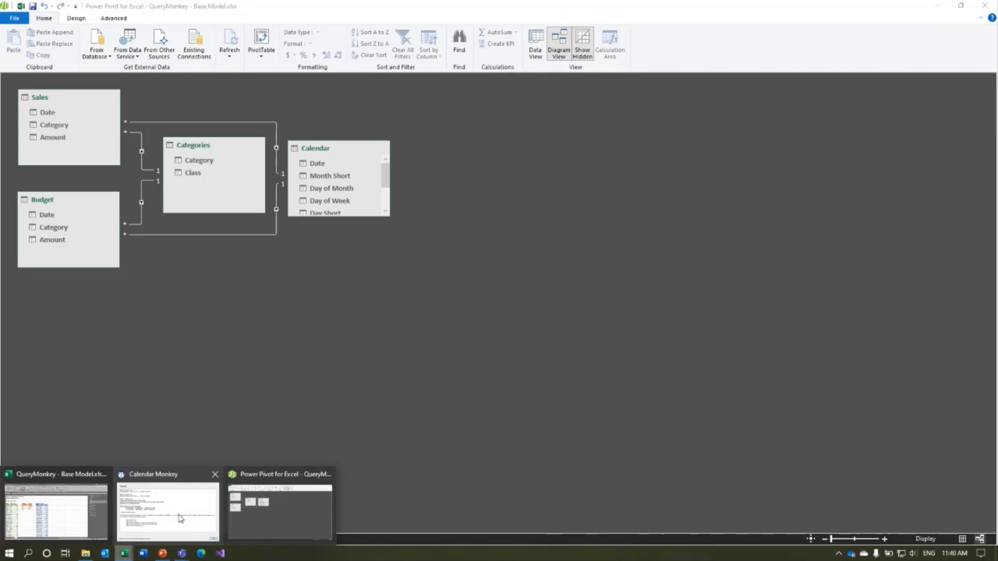
left_click(168, 509)
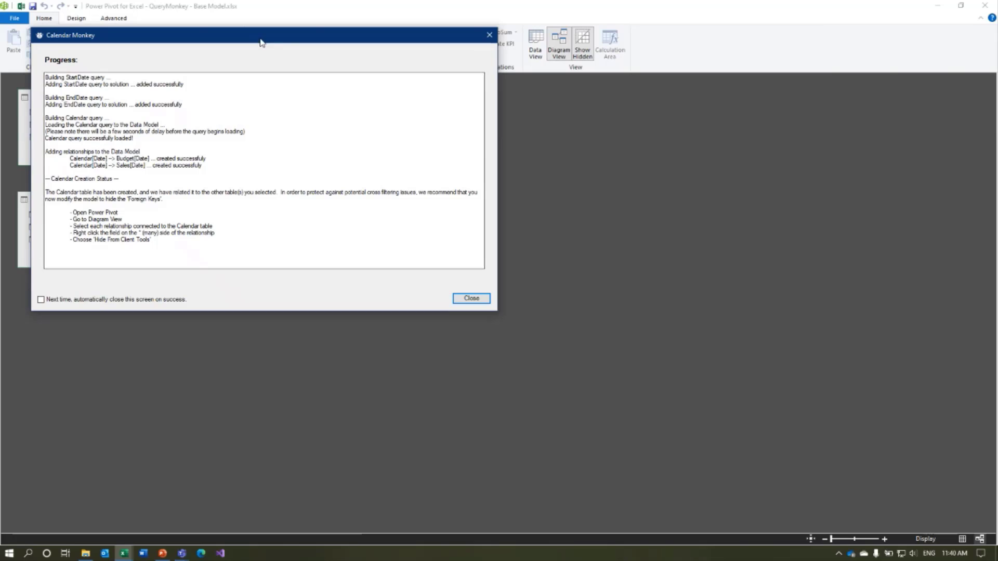
left_click_drag(258, 40, 694, 62)
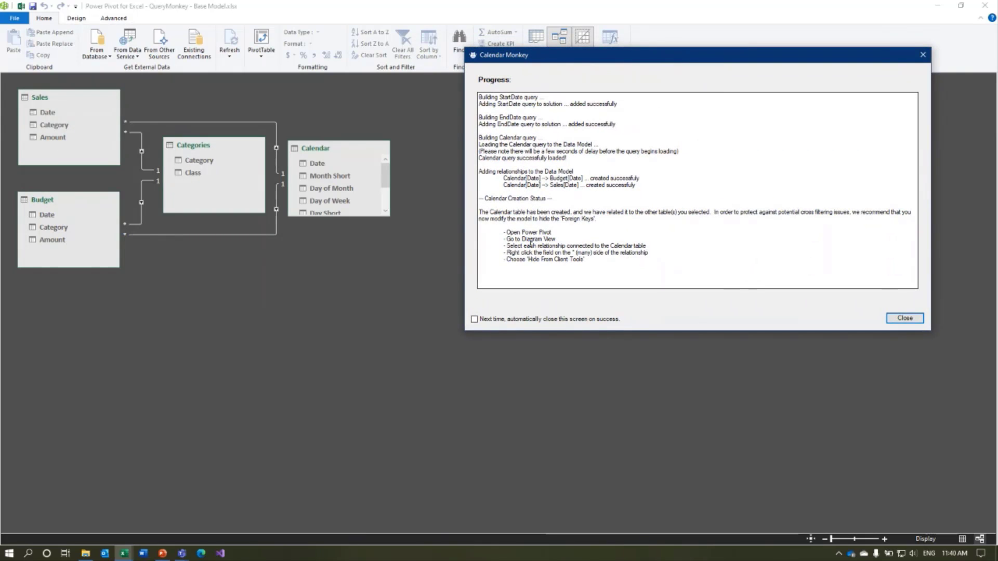
left_click(899, 319)
- Hide the Date fields of the Sales and Budget tables from client tools
right_click(46, 116)
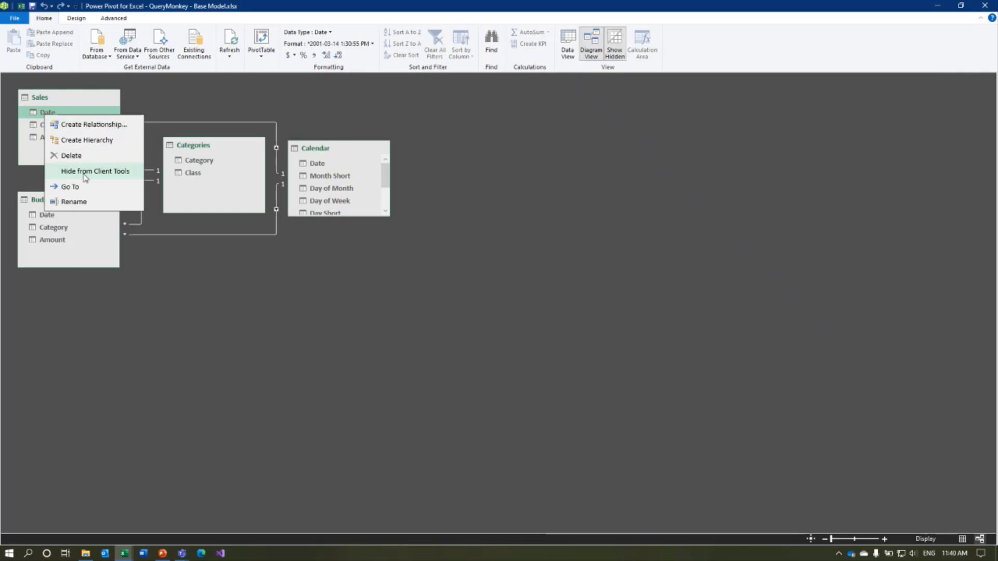
key("Return")
right_click(42, 217)
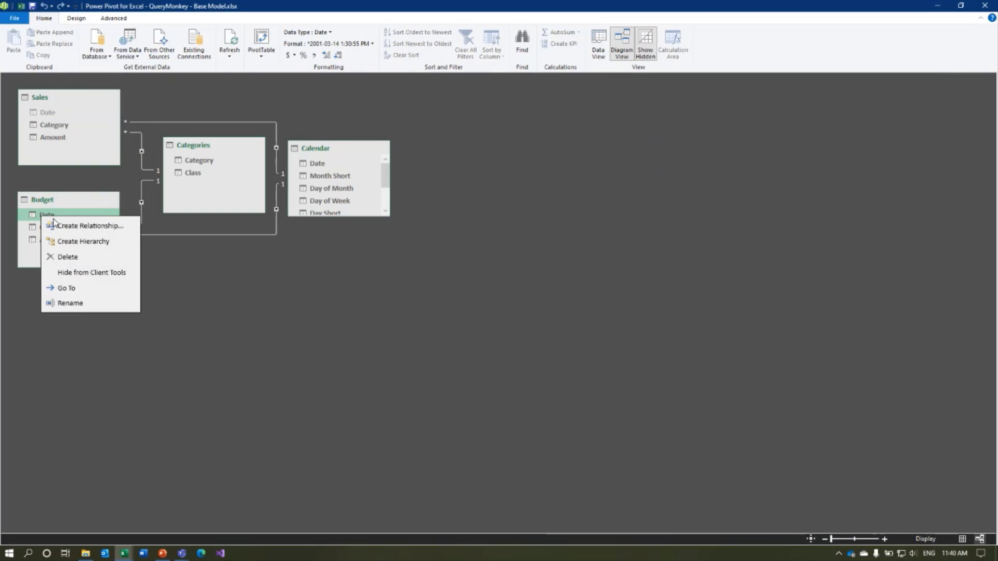
left_click(84, 271)
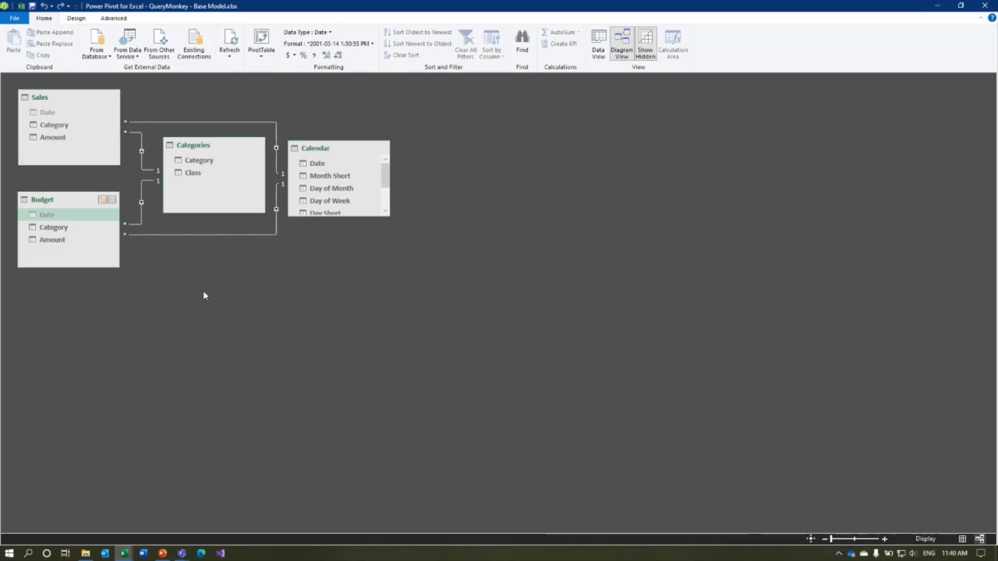
- Hide the Category fields of the Sales and Budget tables from client tools
left_click(140, 164)
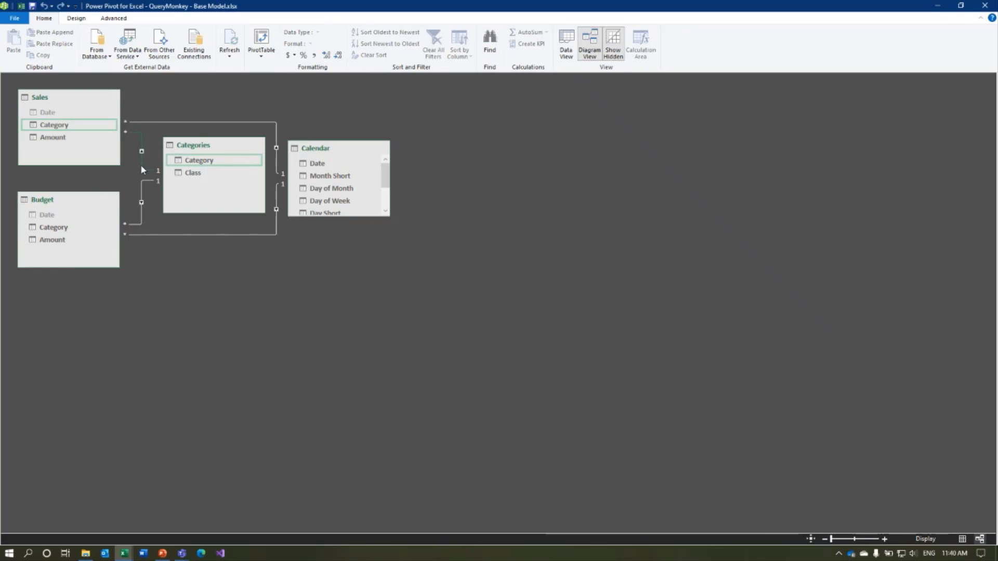
right_click(42, 125)
left_click(80, 179)
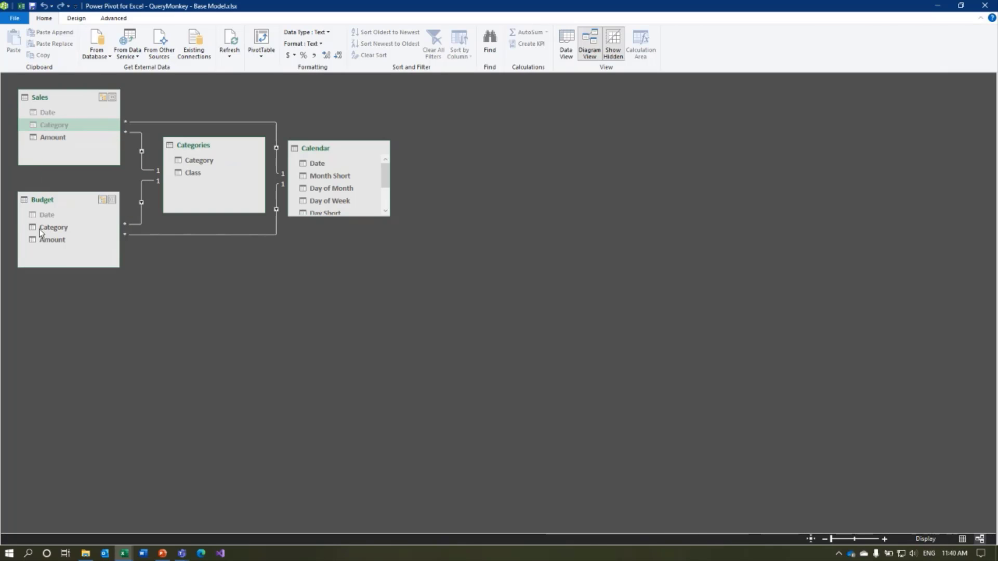
right_click(42, 232)
left_click(71, 285)
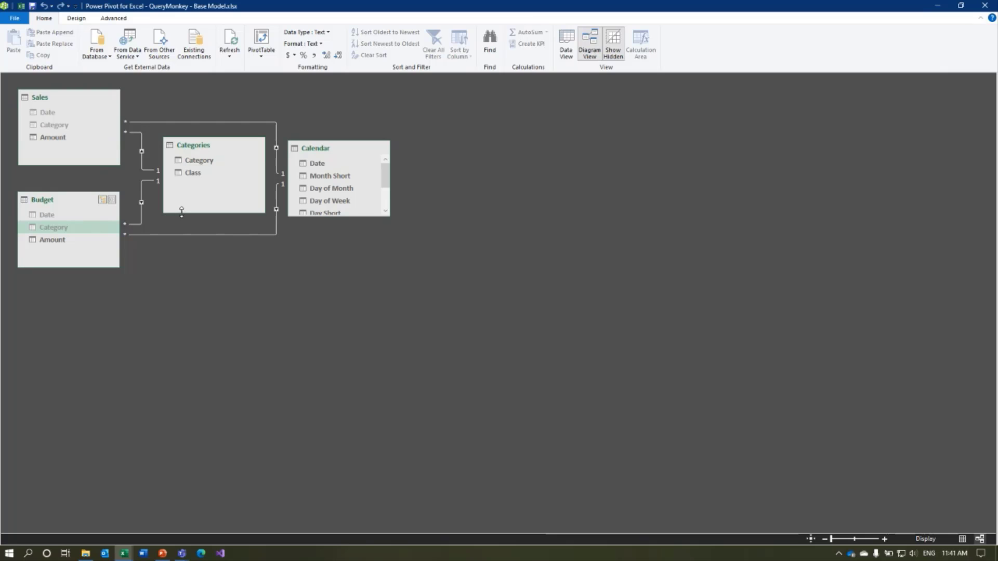
- Show the Calendar table in data view and sort its Month Short column by Month of Fiscal Year
left_click(568, 46)
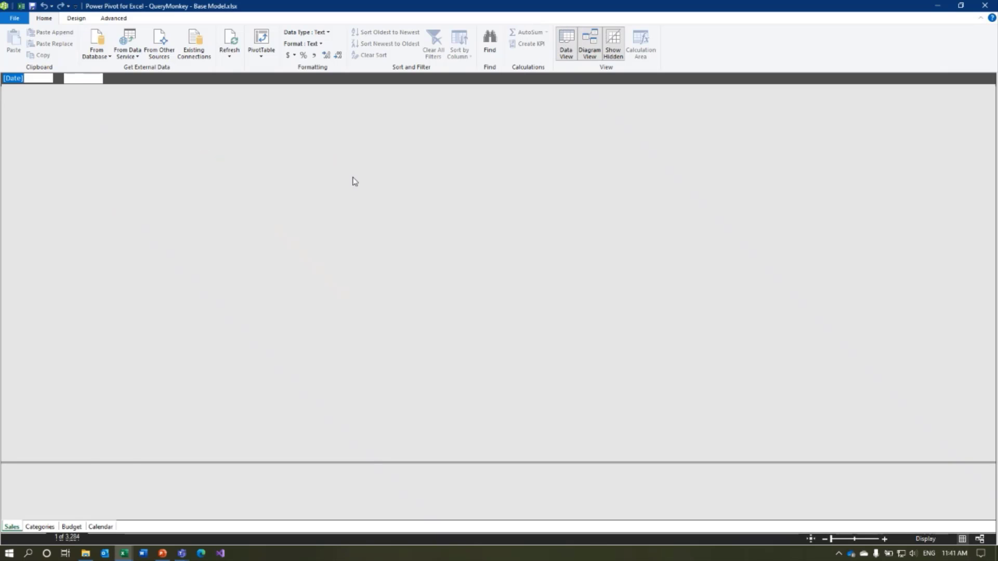
left_click(101, 527)
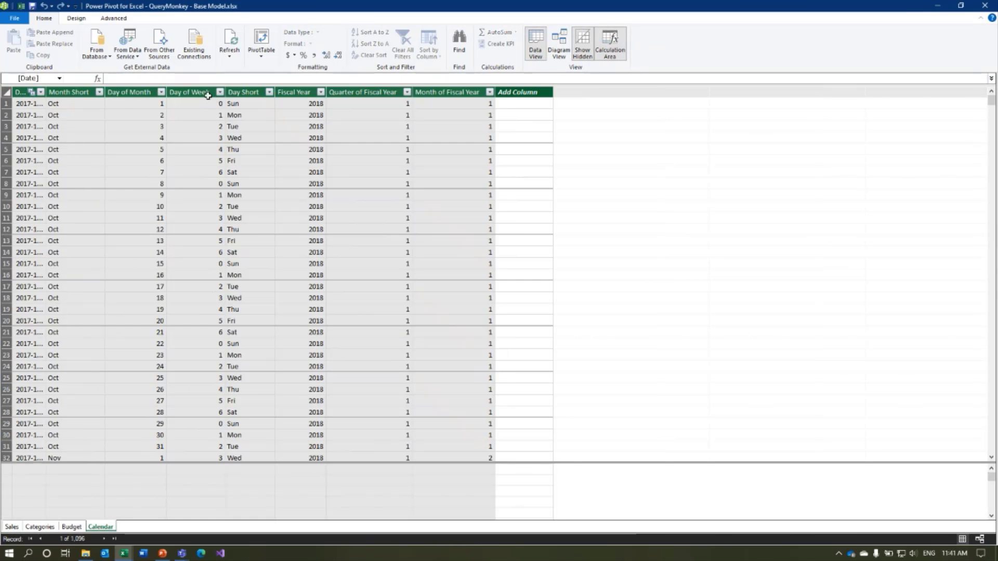
left_click(73, 92)
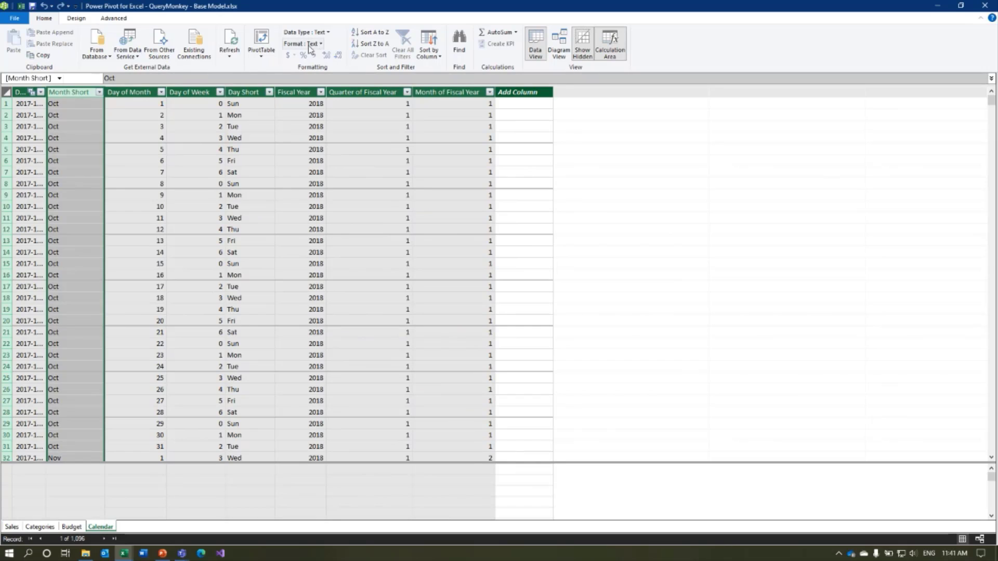
left_click(429, 42)
left_click(615, 293)
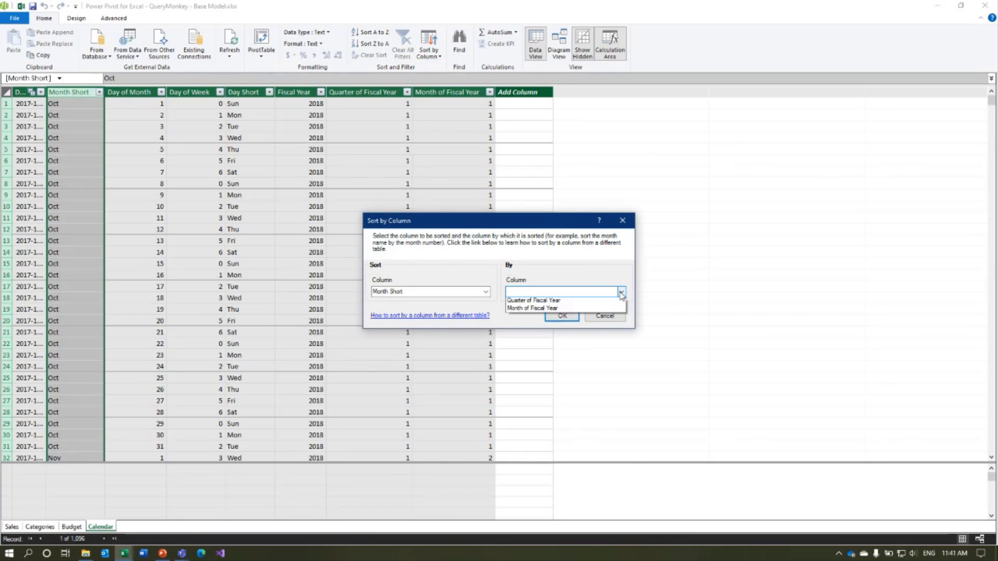
left_click(580, 347)
left_click(560, 316)
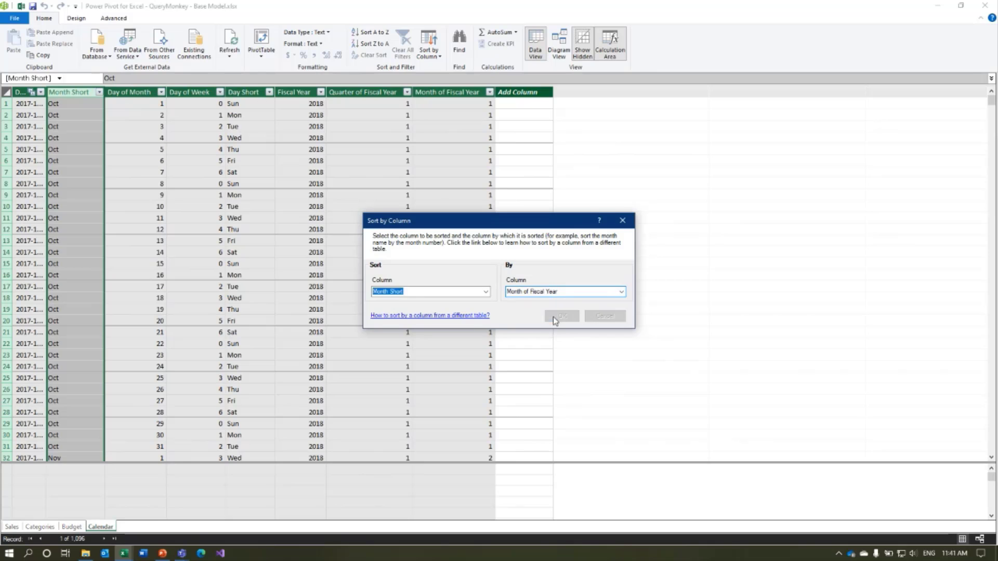
- Sort the Calendar table's Day Short column by Day of Week
left_click(245, 92)
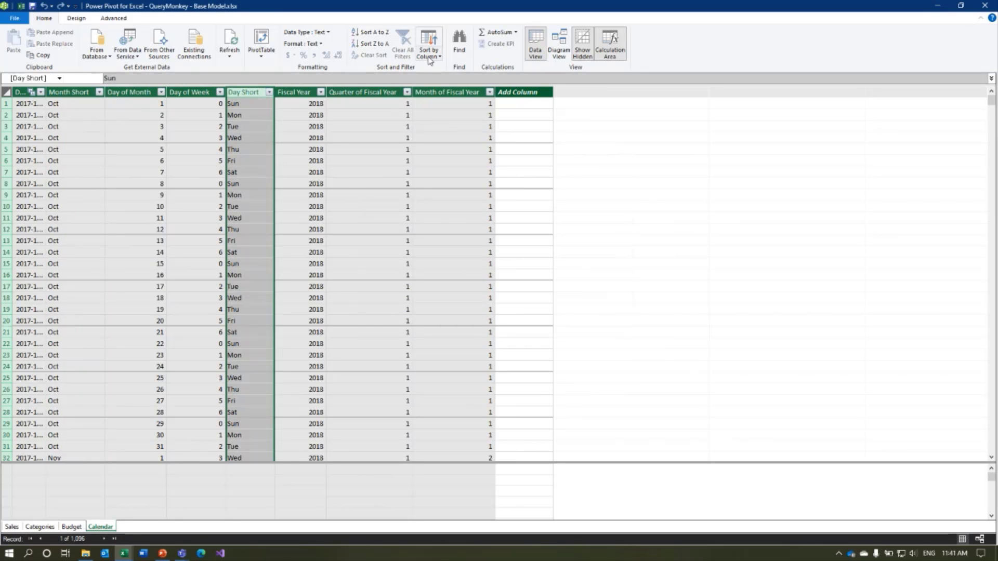
left_click(428, 41)
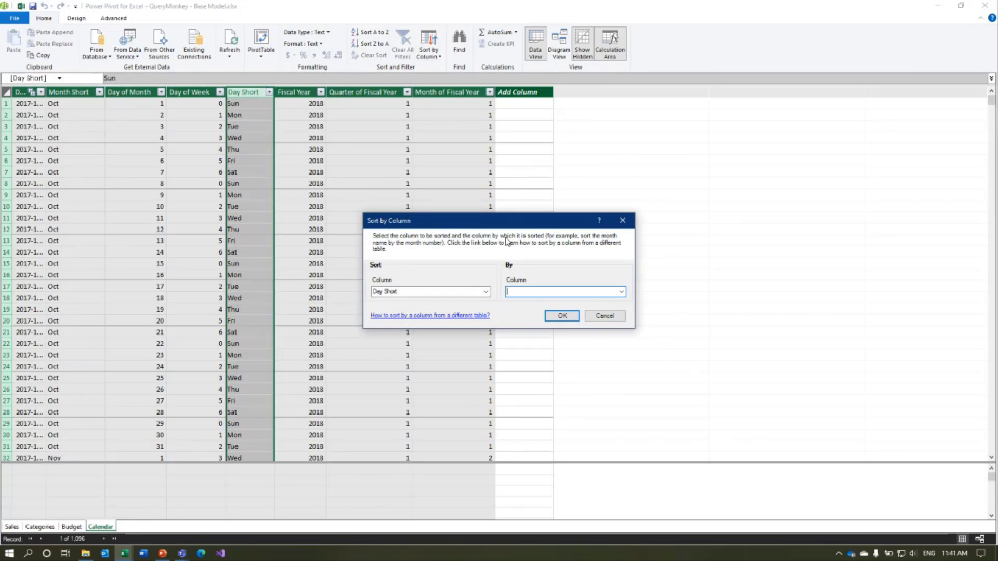
left_click(620, 291)
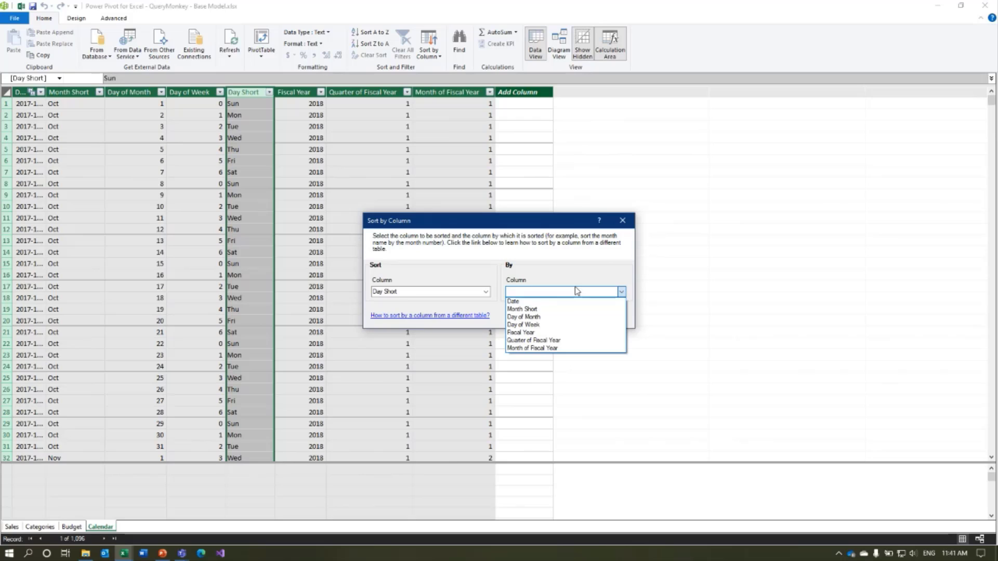
left_click(547, 324)
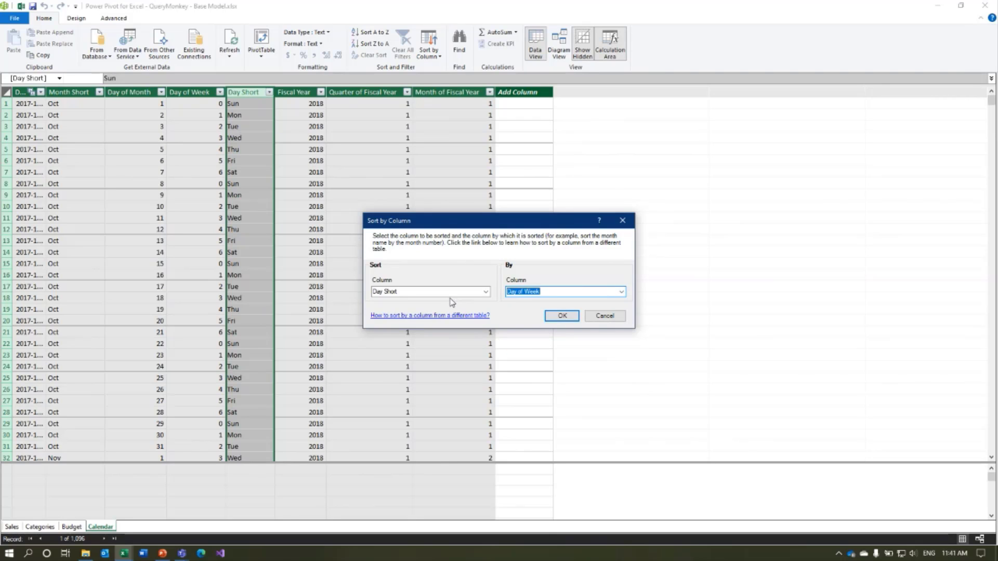
left_click(558, 316)
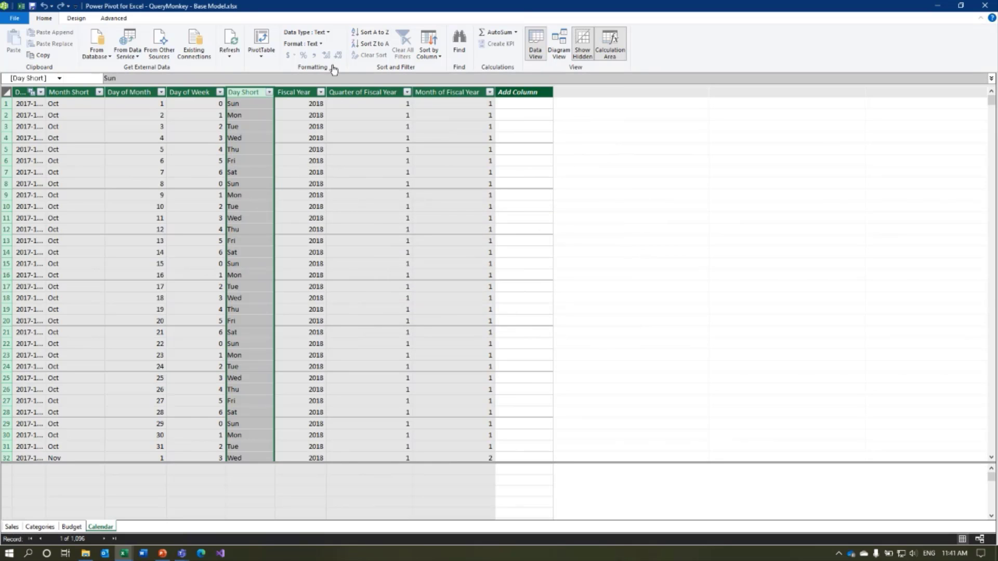
- Return to the workbook and set up a new Calendar Monkey calendar of type 4-4-5 with year end 2020-12-27
left_click(984, 6)
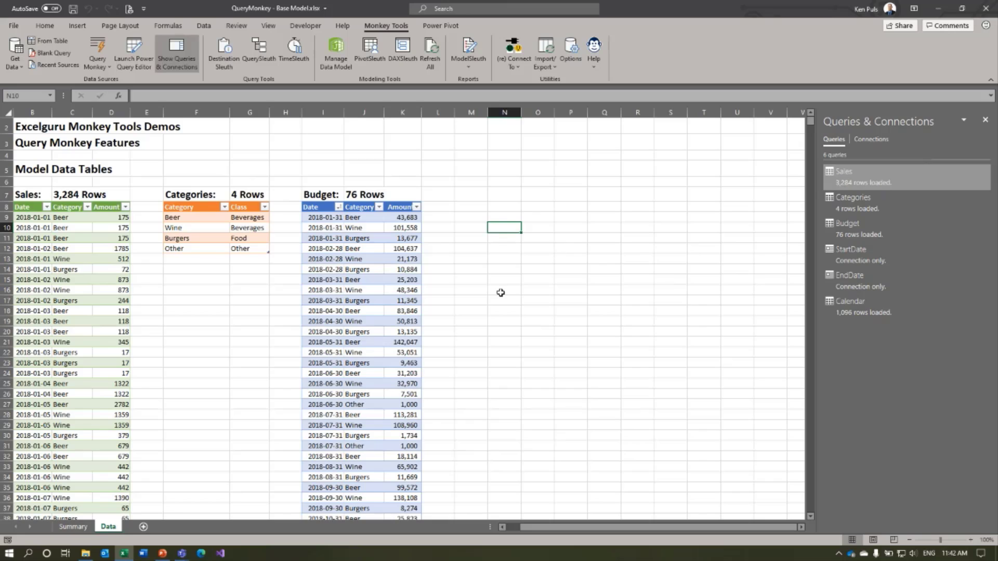
left_click(102, 66)
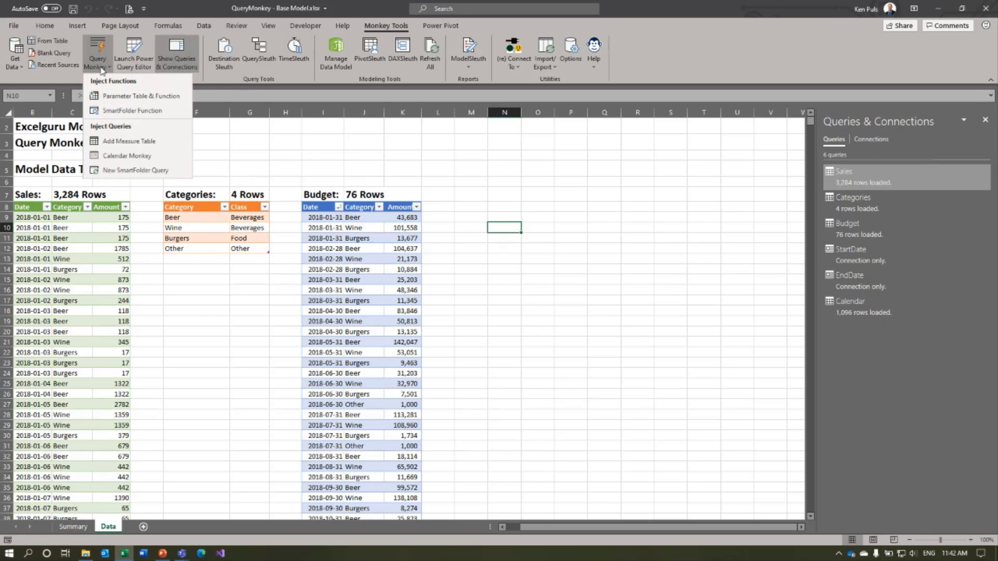
left_click(131, 157)
left_click(265, 117)
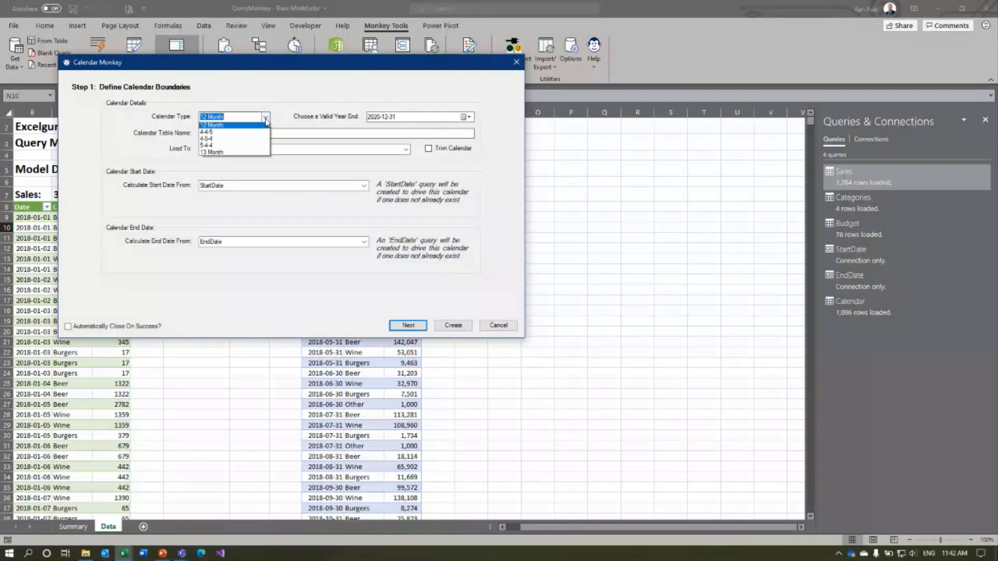
left_click(234, 138)
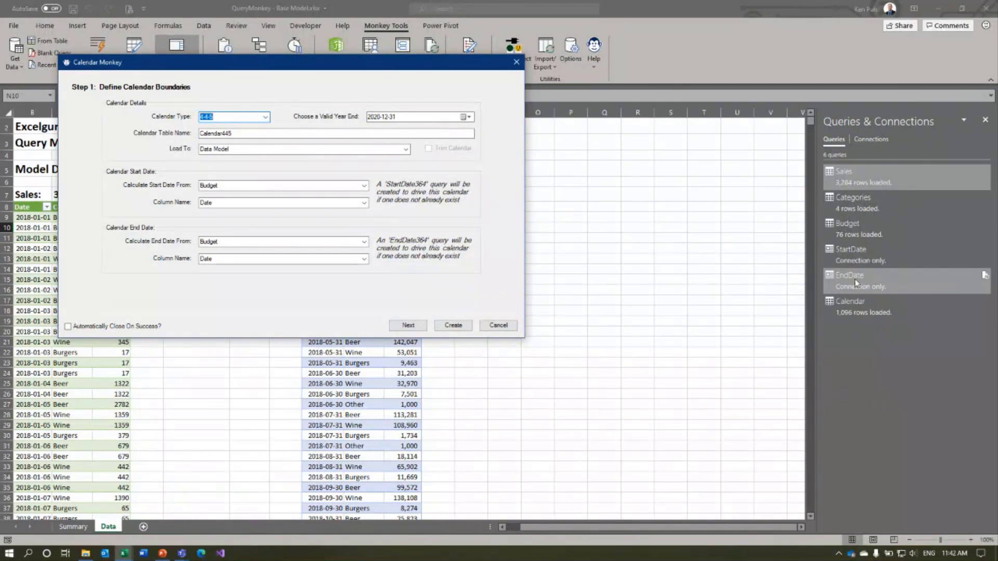
left_click(468, 116)
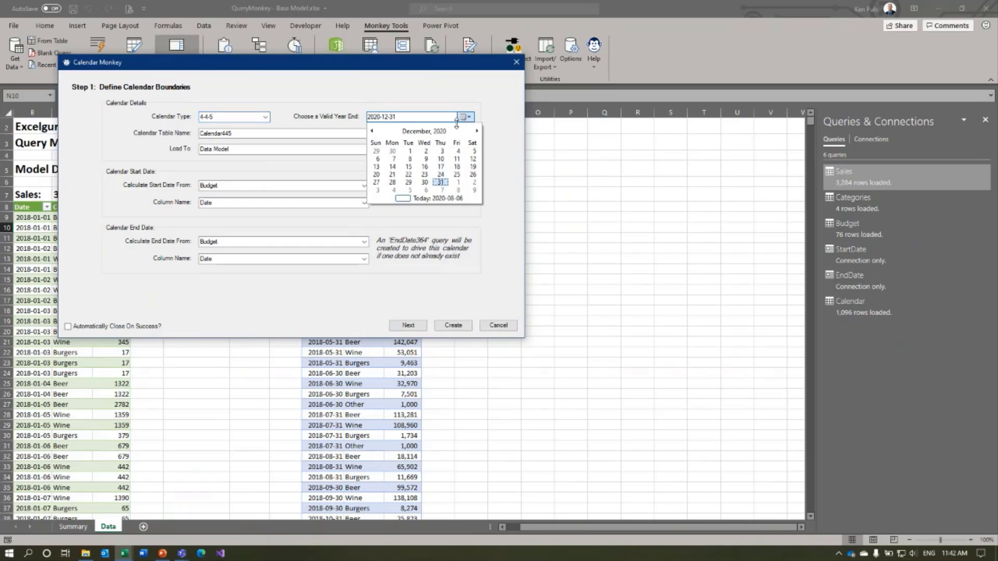
left_click(377, 183)
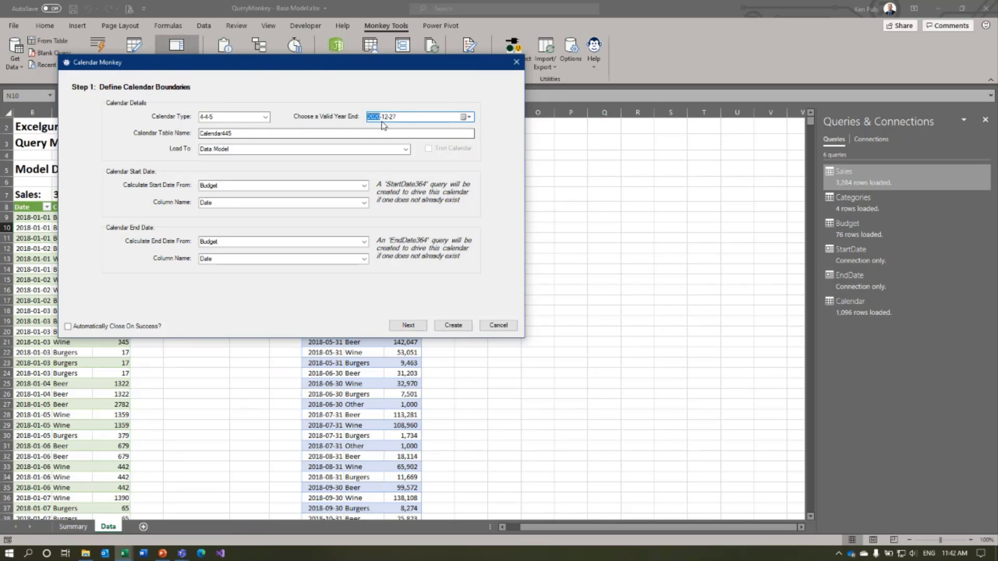
- Calculate the calendar's start date from the Sales table and create Calendar445 with the default columns and no relationships
left_click(365, 186)
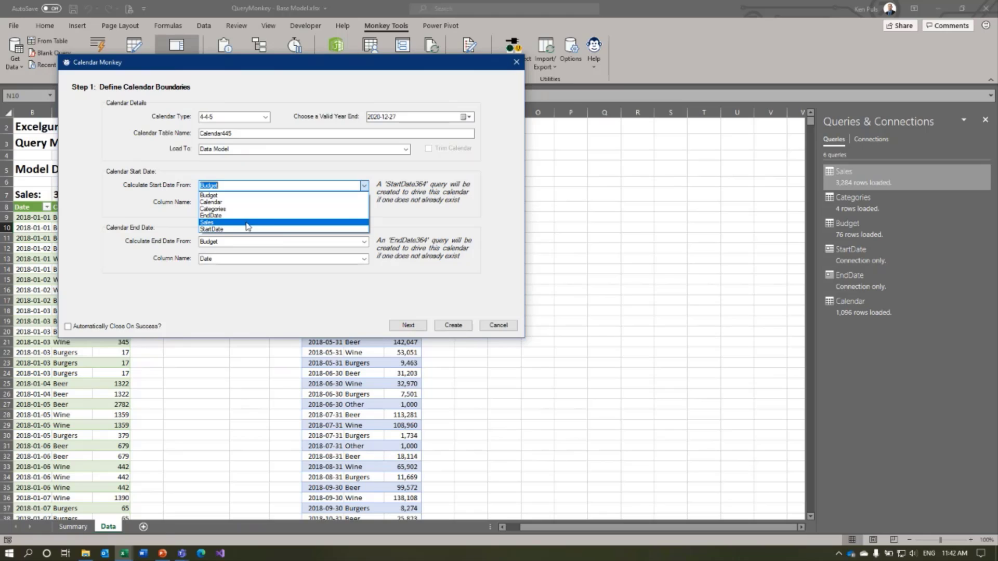
left_click(260, 226)
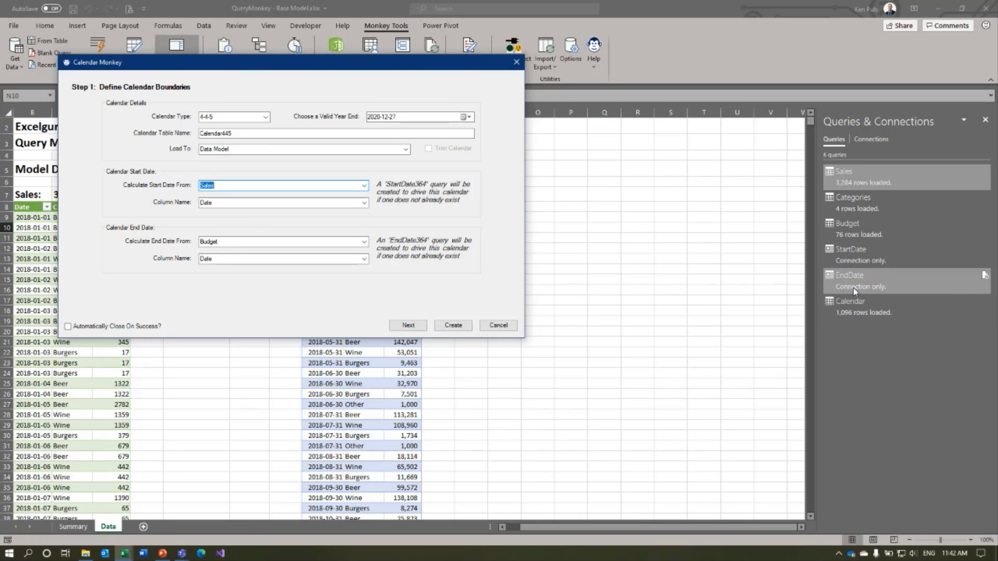
left_click(408, 323)
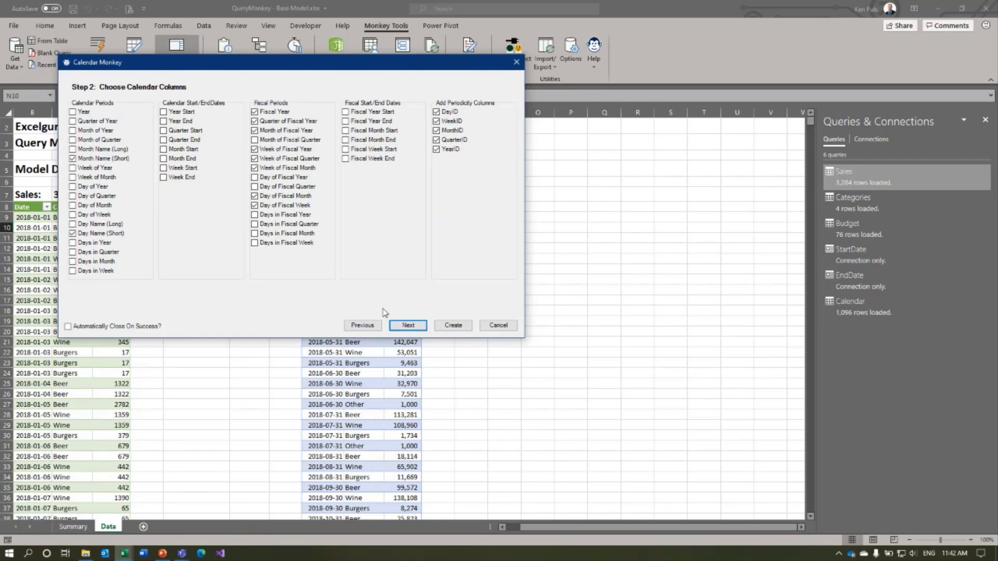
left_click(408, 322)
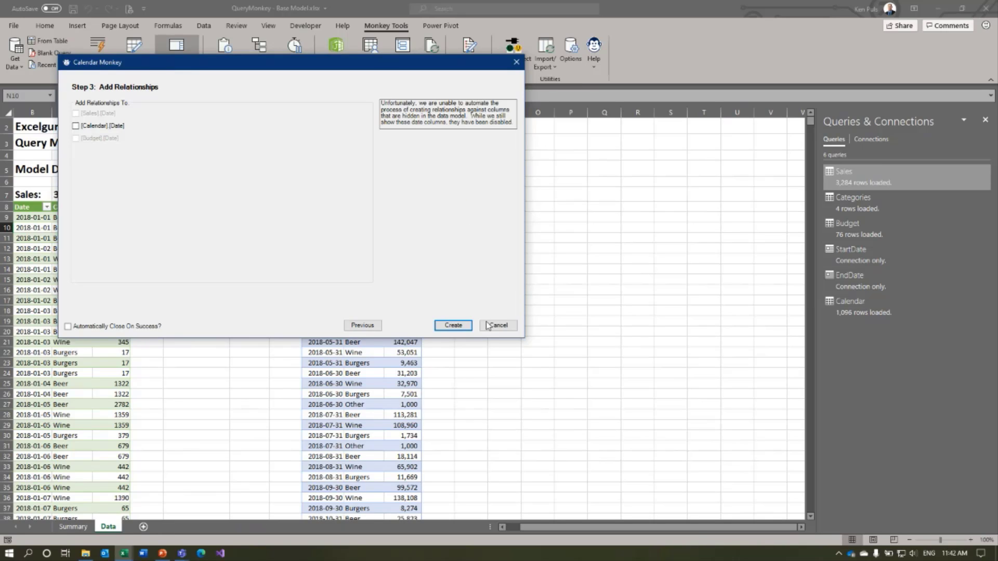
left_click(460, 326)
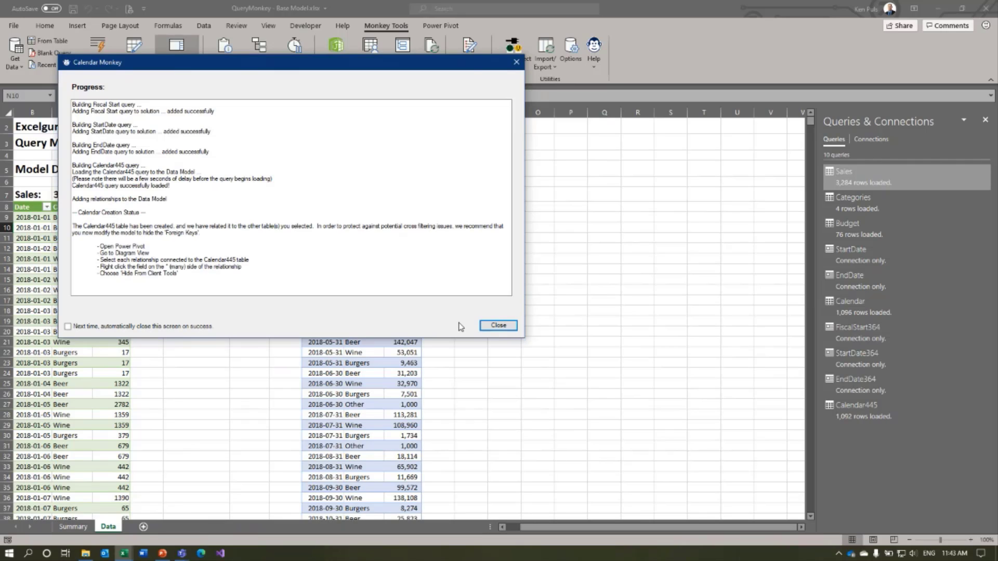
left_click(498, 326)
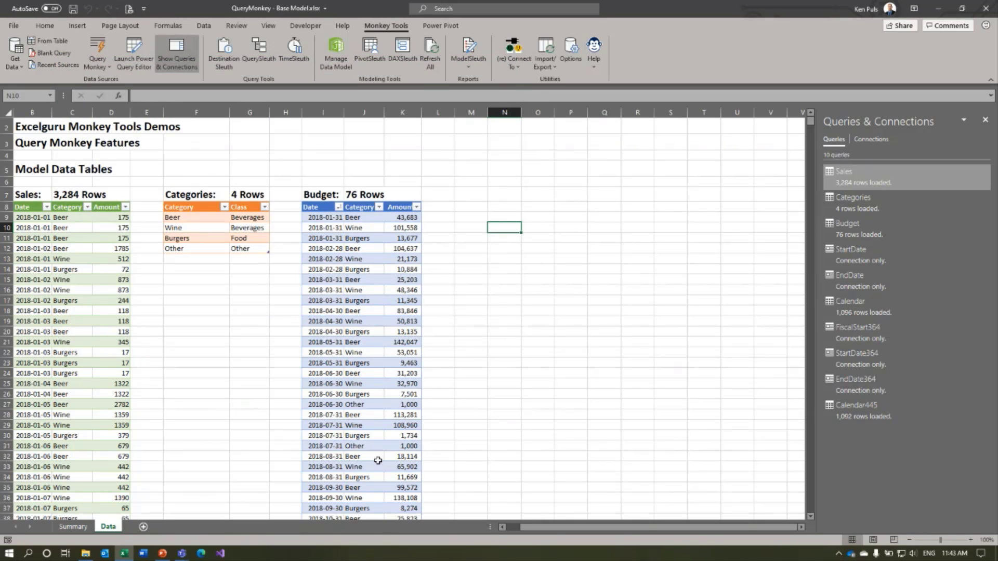
- Add a new worksheet and inject a measure table named _Measures into the data model with Query Monkey
left_click(144, 526)
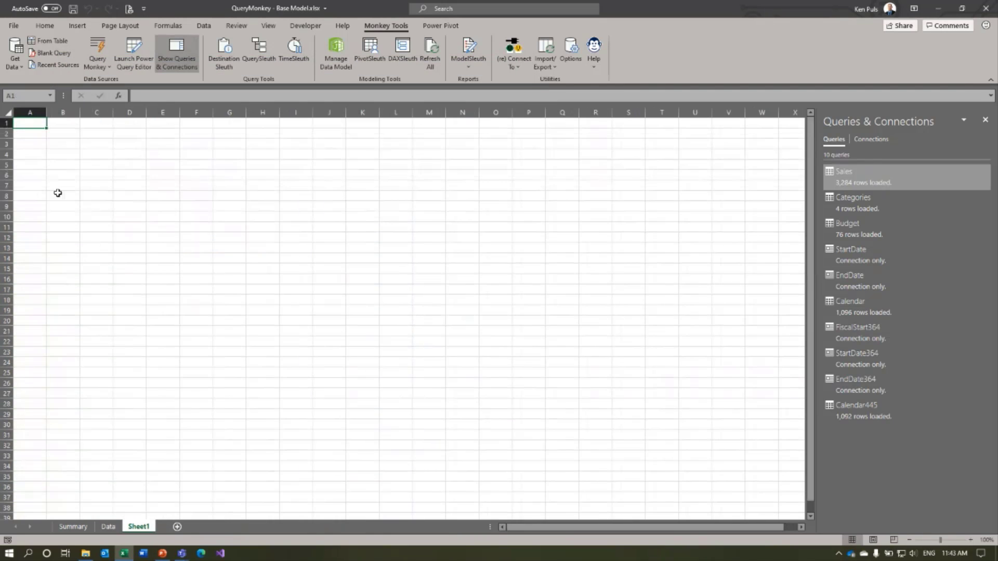
left_click(38, 184)
left_click(78, 26)
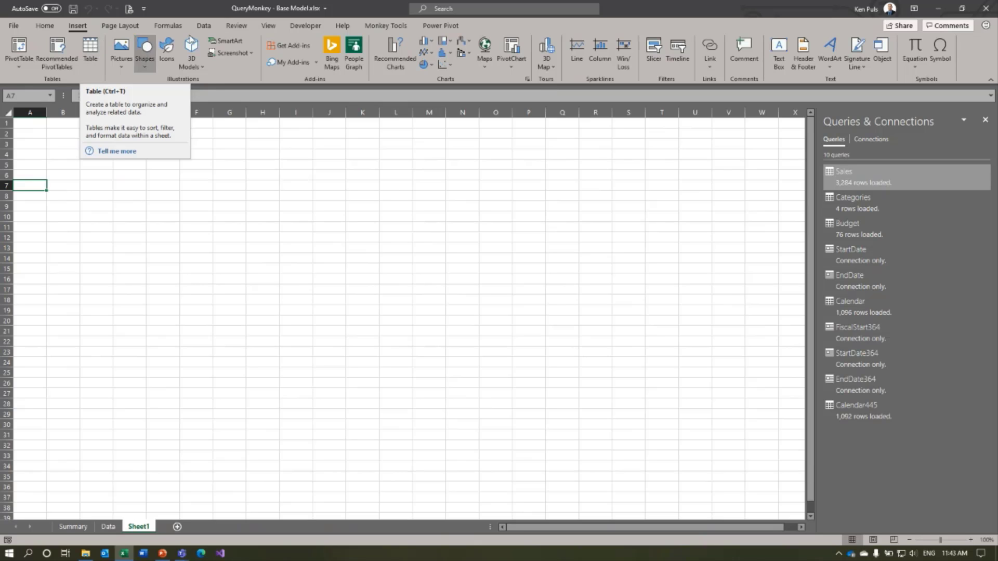
left_click(385, 26)
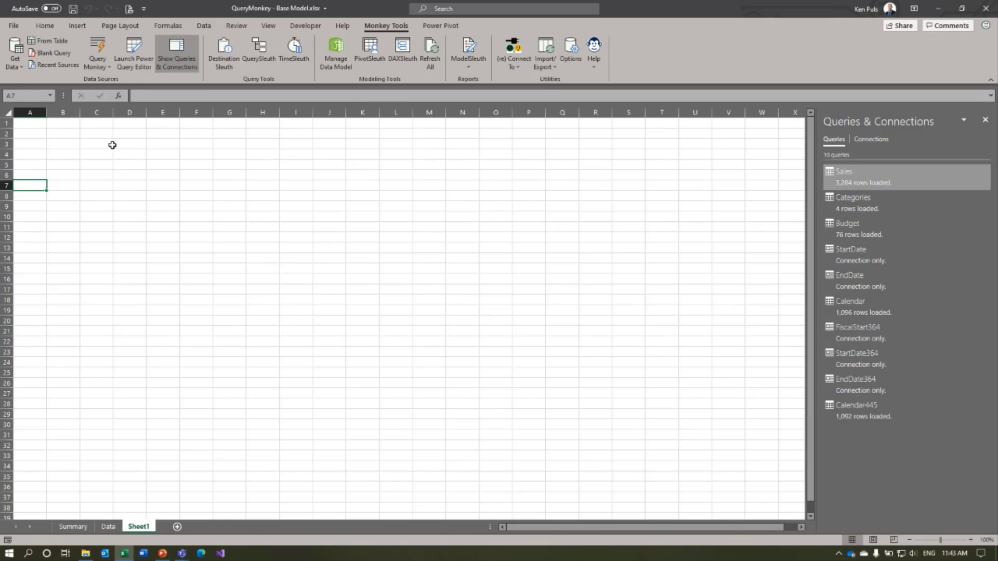
left_click(100, 71)
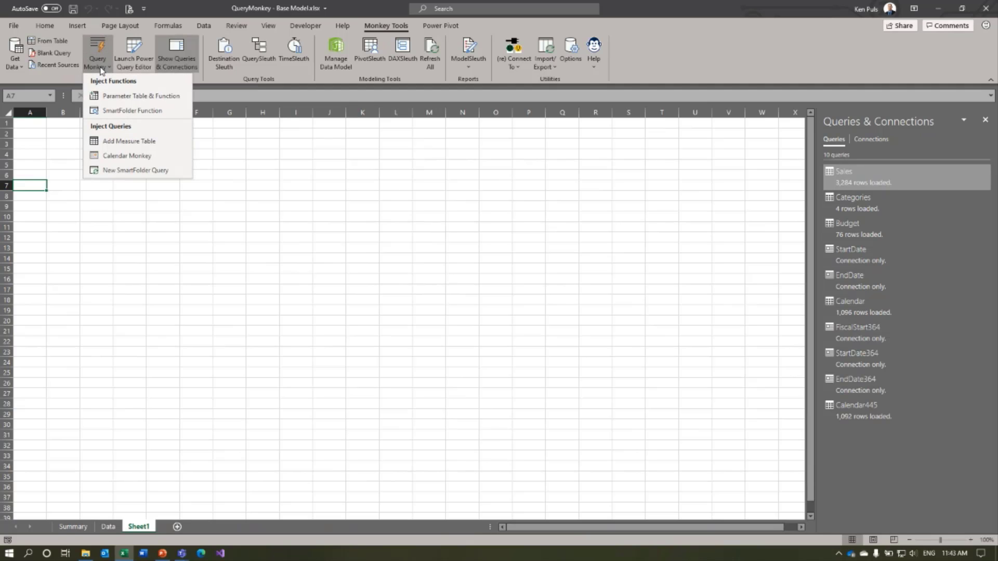
left_click(131, 147)
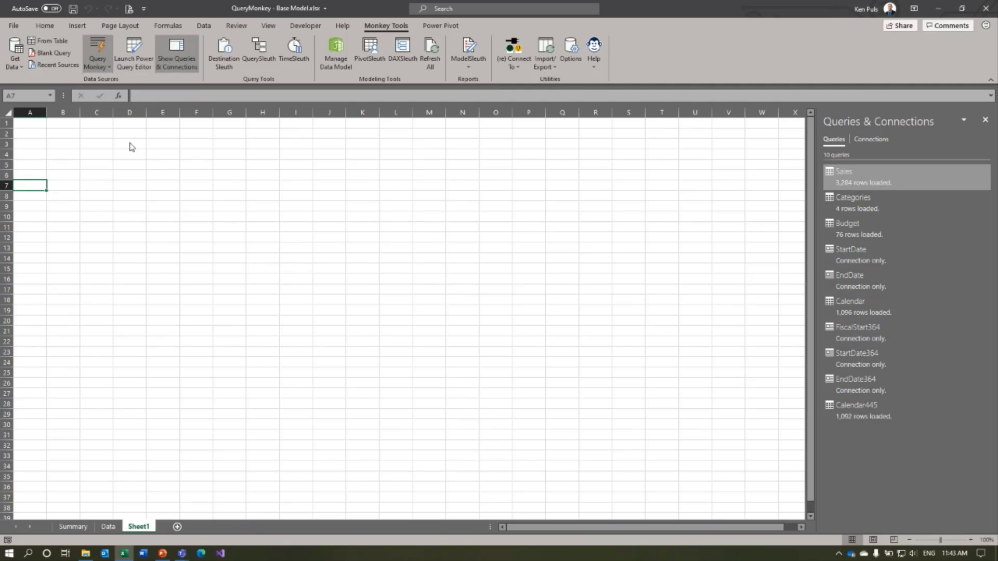
left_click(582, 262)
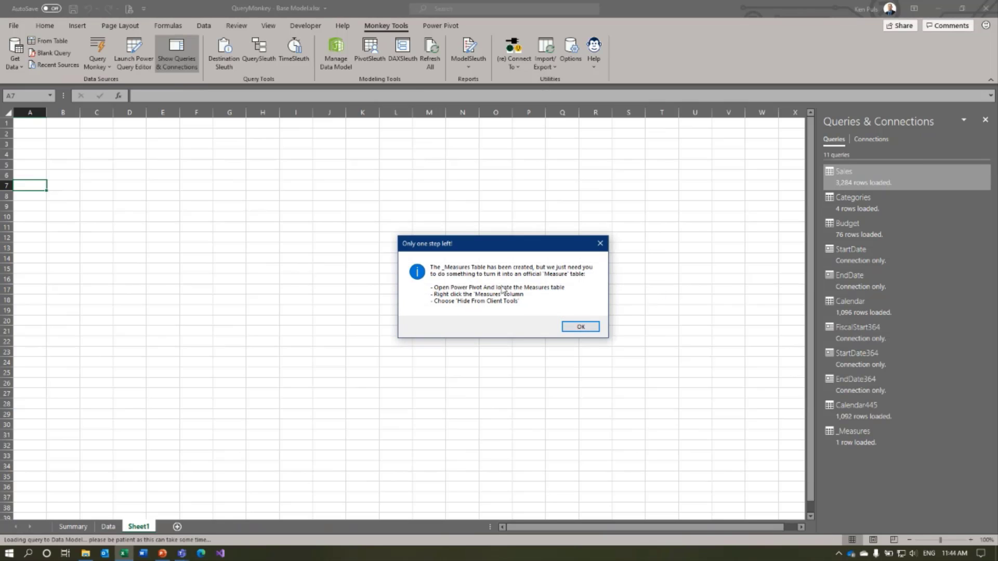
left_click(574, 327)
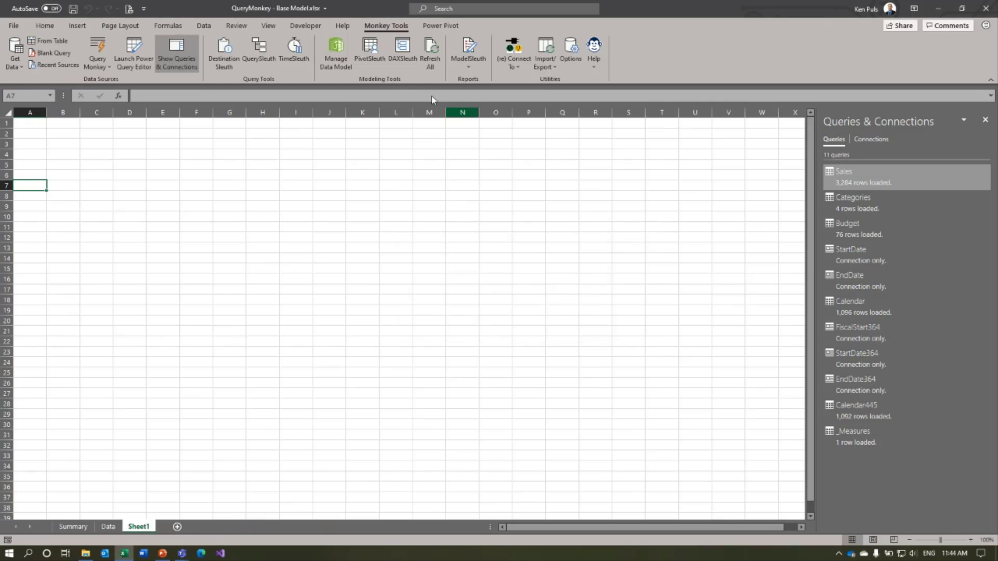
- Show the data model in diagram view and hide the _Measures table's Measures column from client tools
left_click(336, 52)
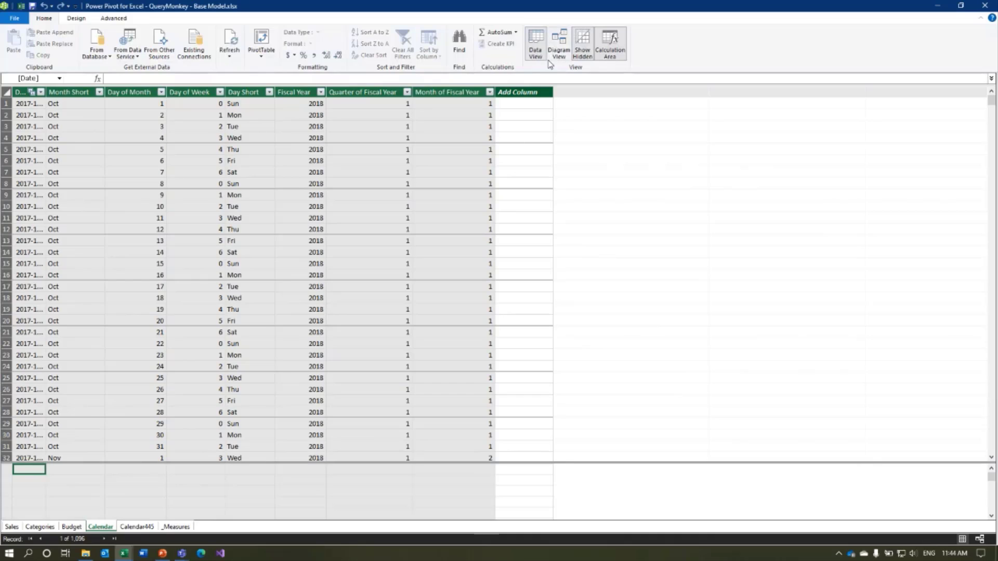
left_click(559, 44)
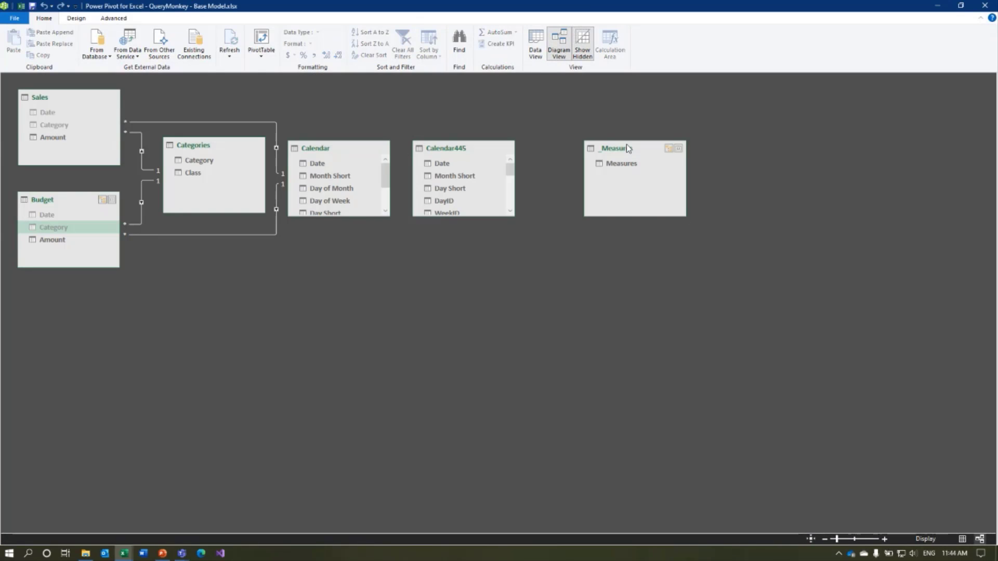
right_click(612, 163)
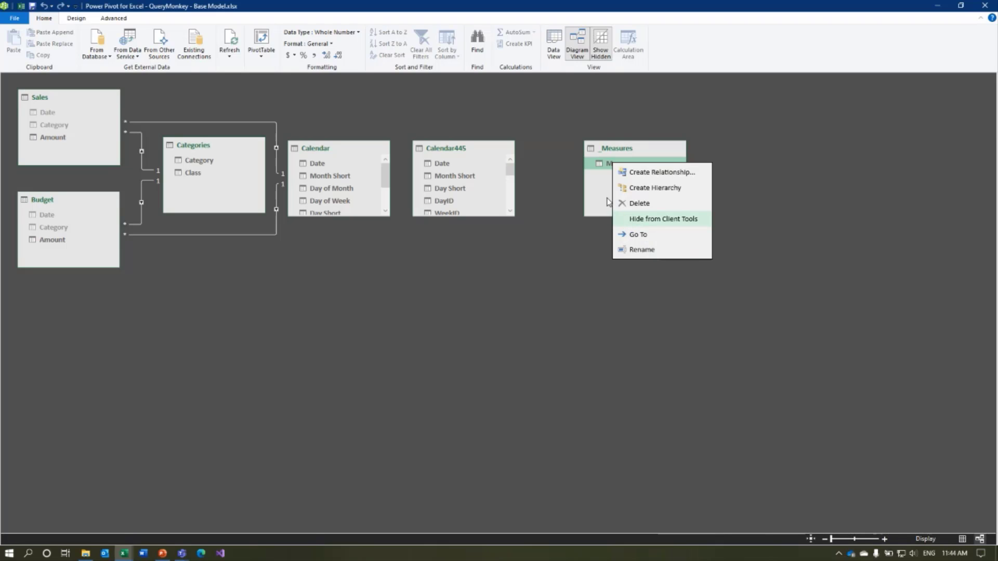
key("Return")
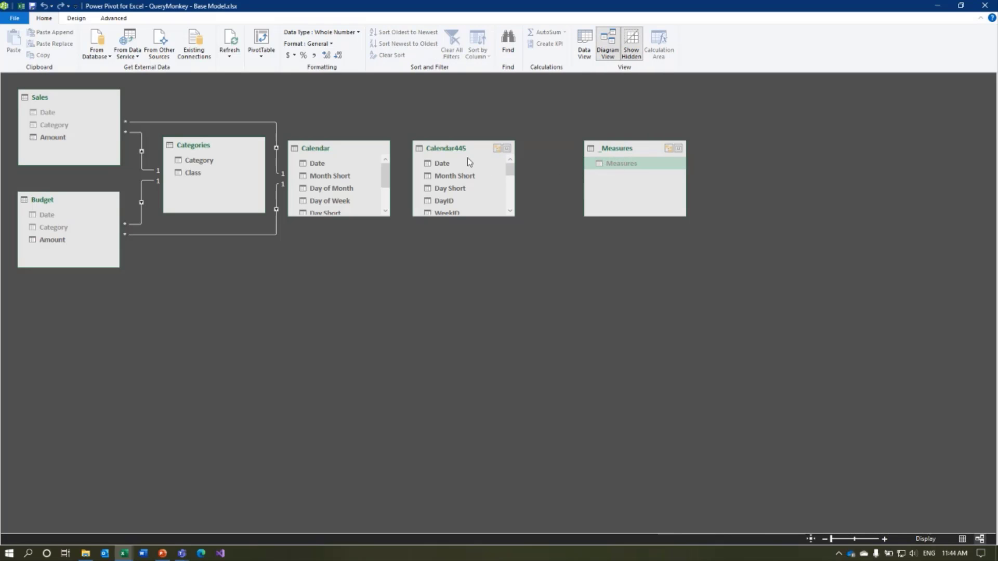
- Relate the Calendar445 Date field to the Date fields of Sales and Budget, and return to the workbook
left_click_drag(442, 162, 40, 113)
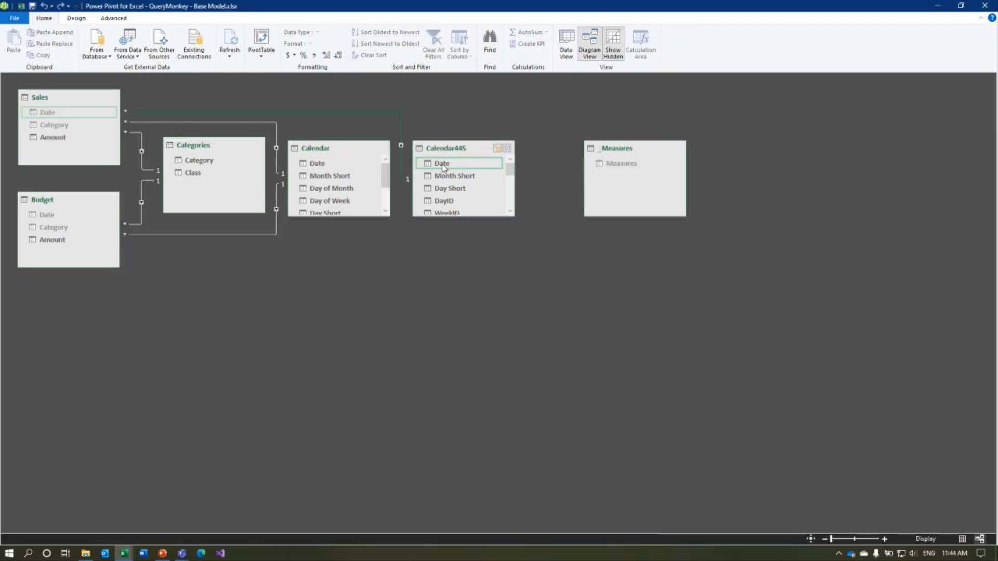
left_click_drag(443, 164, 44, 215)
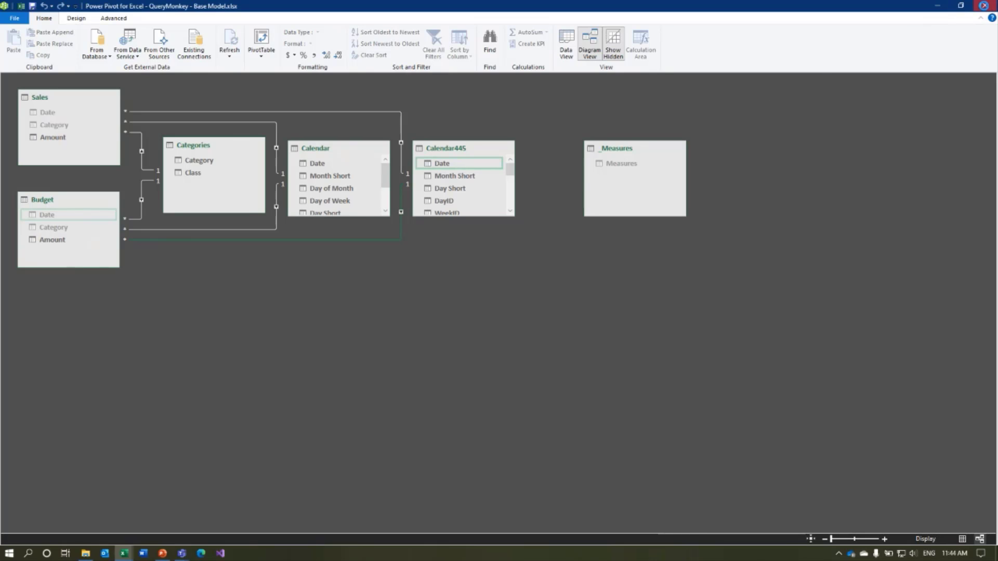
left_click(983, 5)
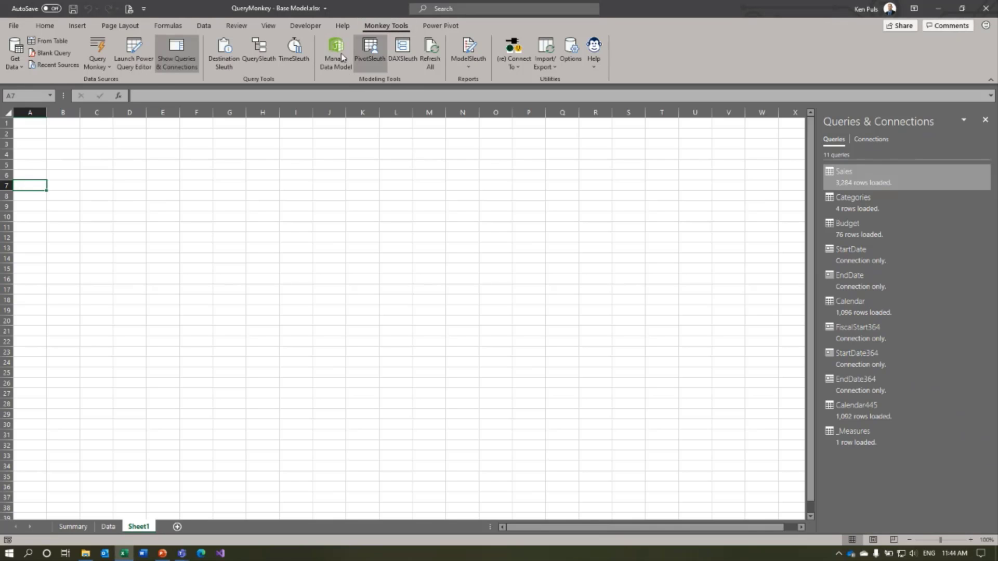
- Start a new Power Pivot measure and assign it to the _Measures table
left_click(444, 26)
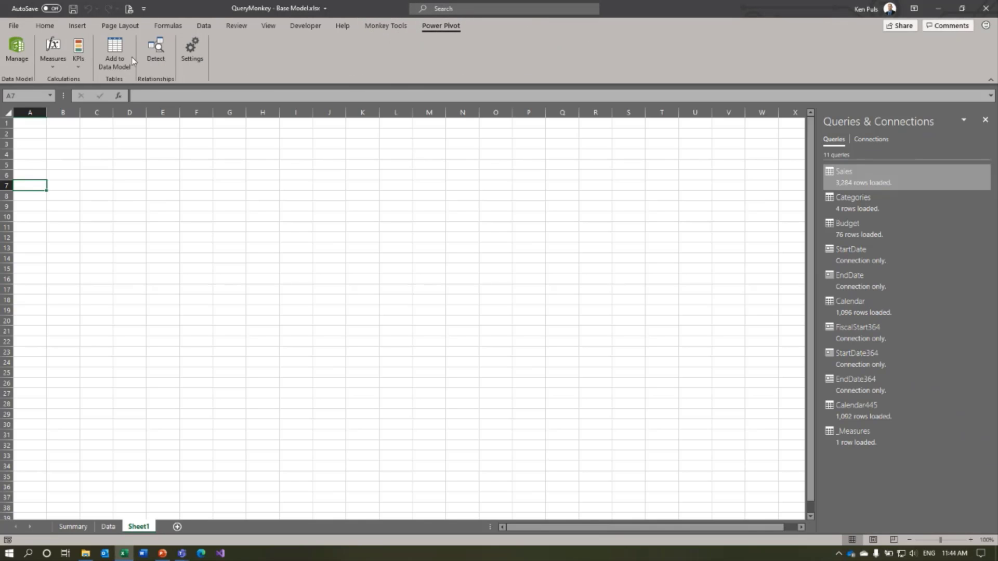
left_click(54, 68)
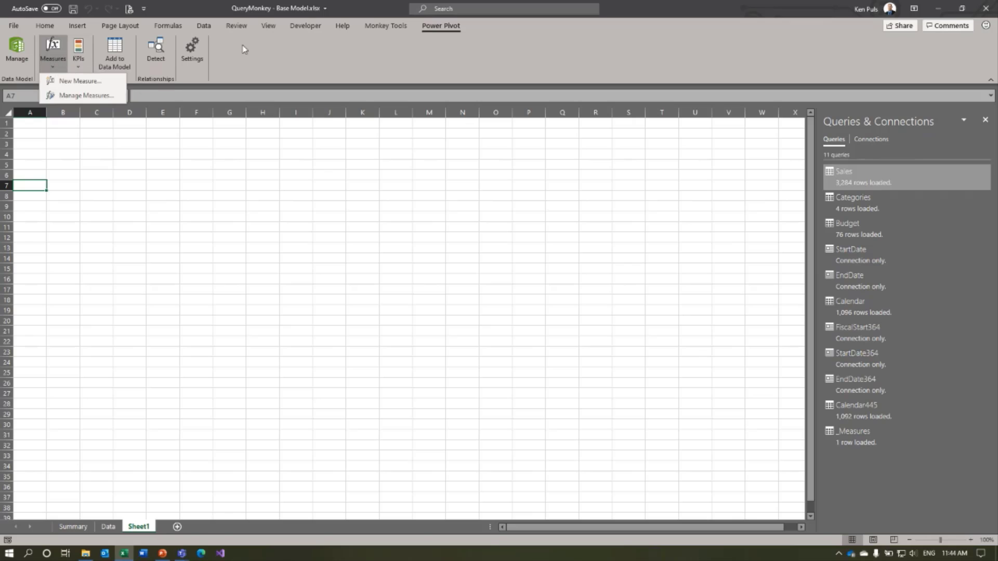
left_click(83, 82)
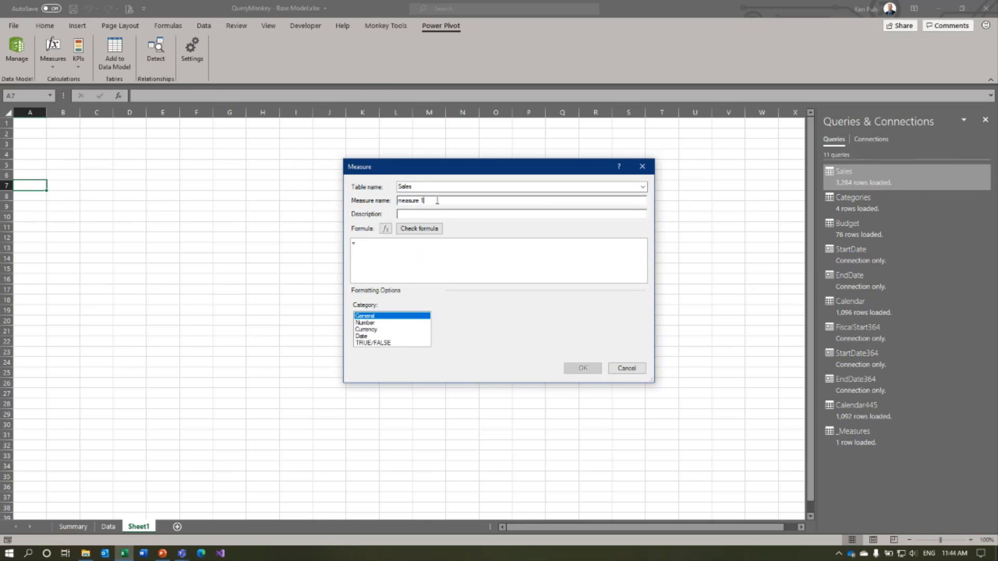
left_click(642, 187)
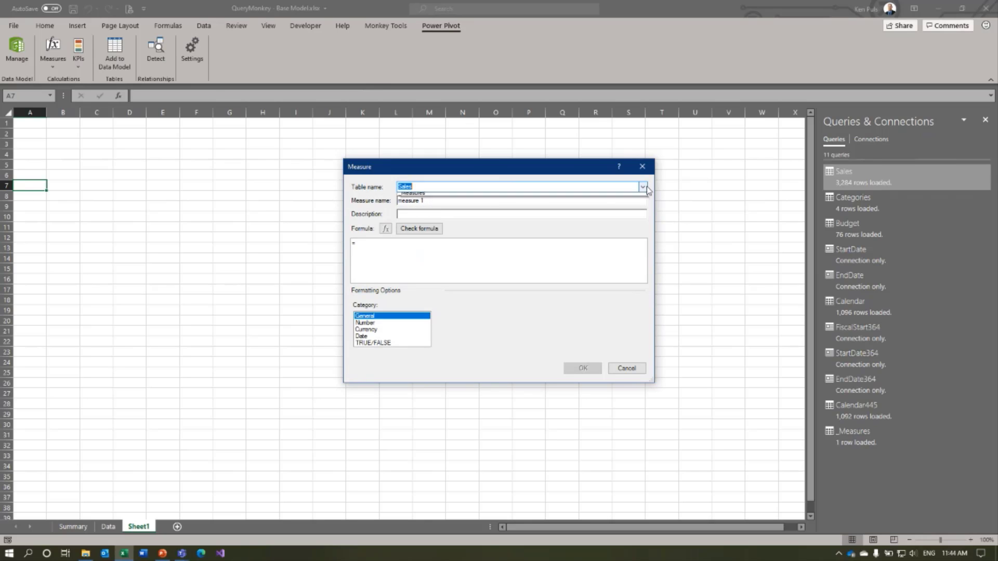
left_click(413, 230)
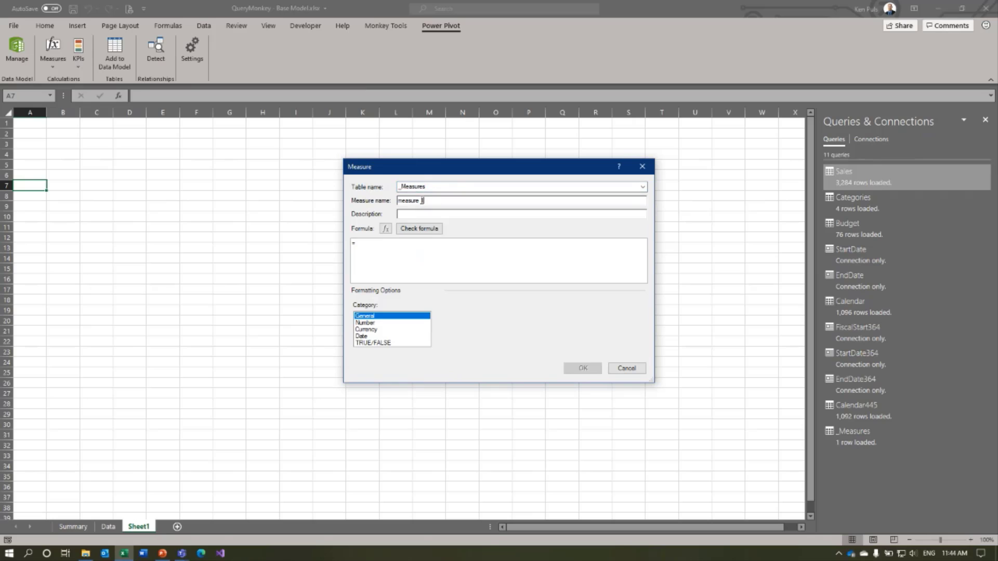
- Name the measure Sales $ and define its formula as =SUM(Sales[Amount])
left_click_drag(424, 201, 401, 199)
type("Sales")
key("Tab")
key("Tab")
key("Tab")
type("SUM(Sal")
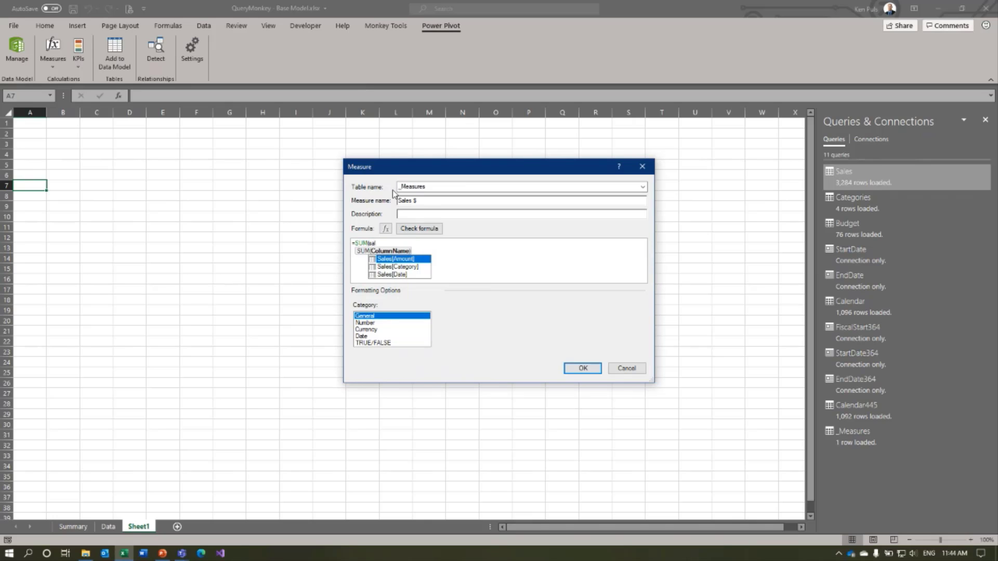
key("Tab")
type(")")
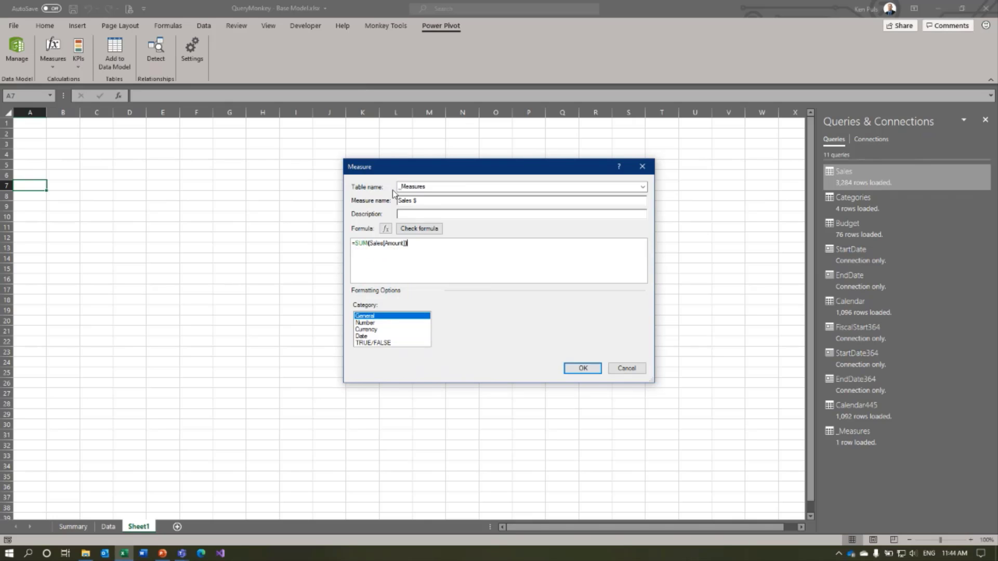
- Format the Sales $ measure as a whole number with a 1000 separator and create it
left_click(378, 323)
left_click(526, 318)
left_click(531, 325)
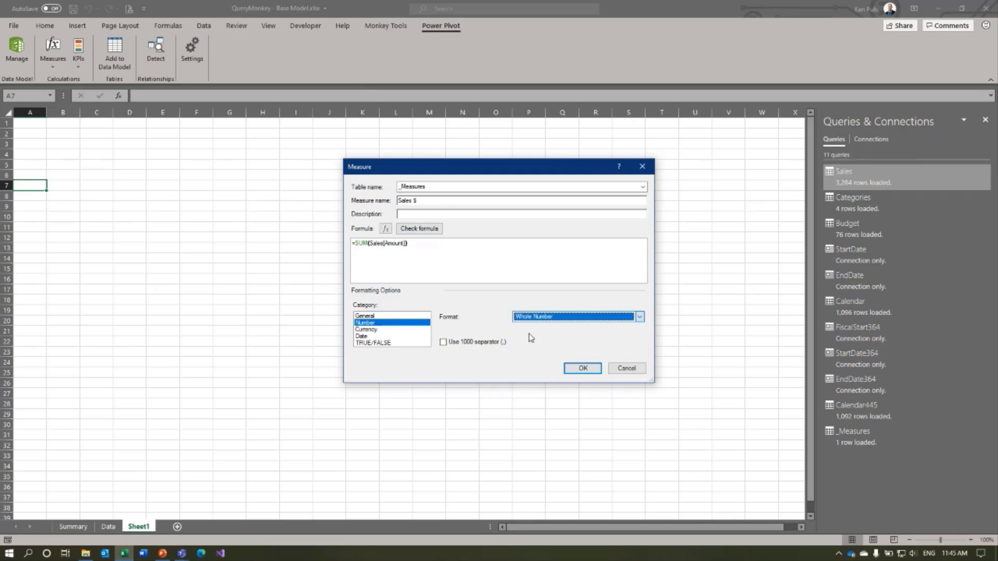
left_click(466, 342)
left_click(582, 368)
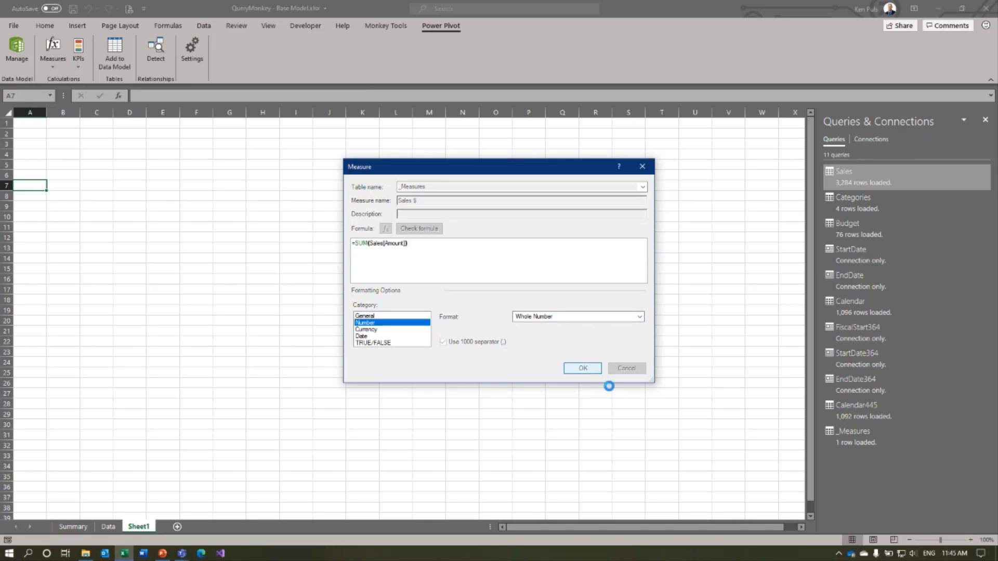
- Start a new Power Pivot measure named Budget $ in the _Measures table with the formula =SUM(Budget[Amount])
left_click(53, 61)
left_click(73, 86)
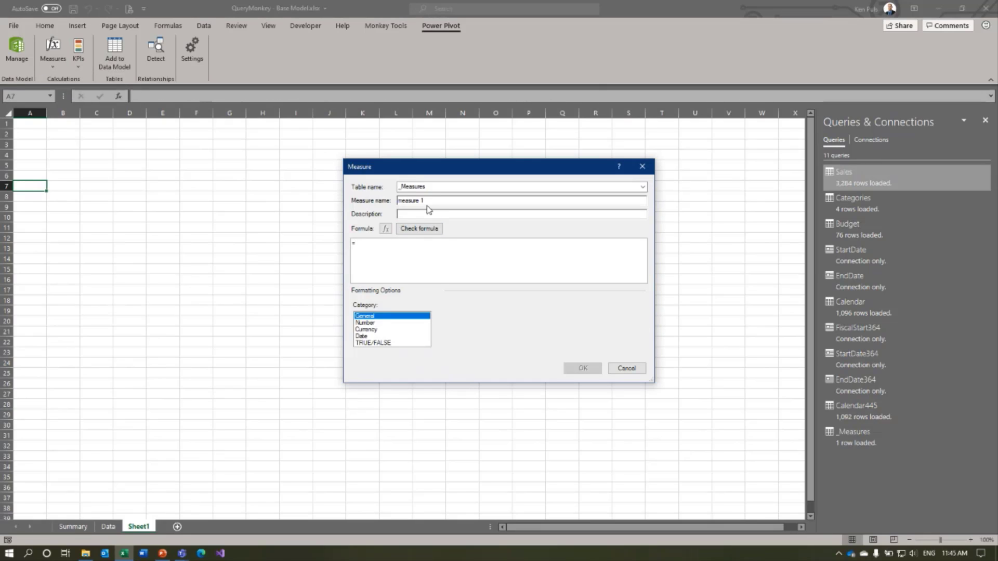
triple_click(434, 201)
type("Budget $")
key("Tab")
key("Tab")
key("Tab")
key("Tab")
type("sum(bu")
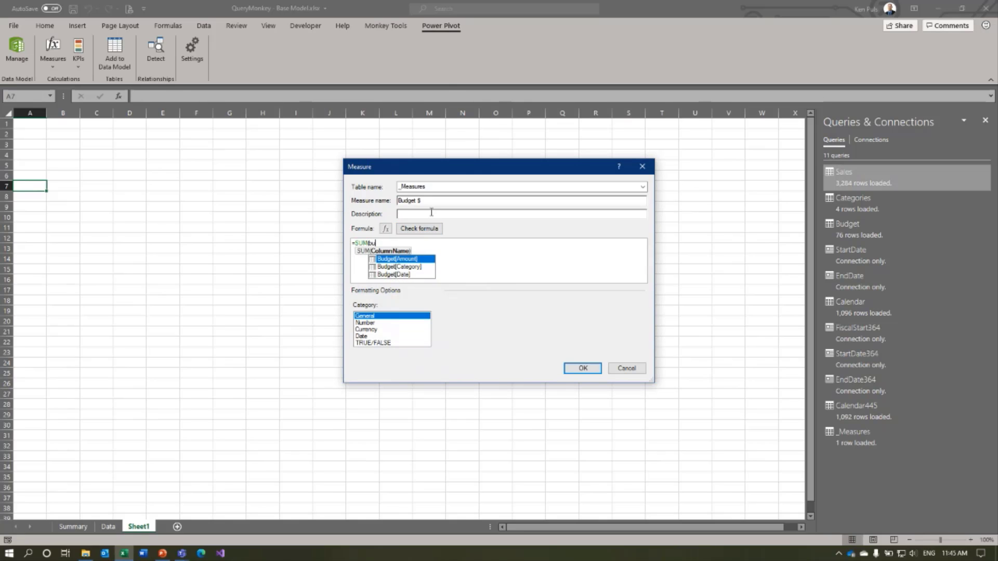
key("Tab")
type(")")
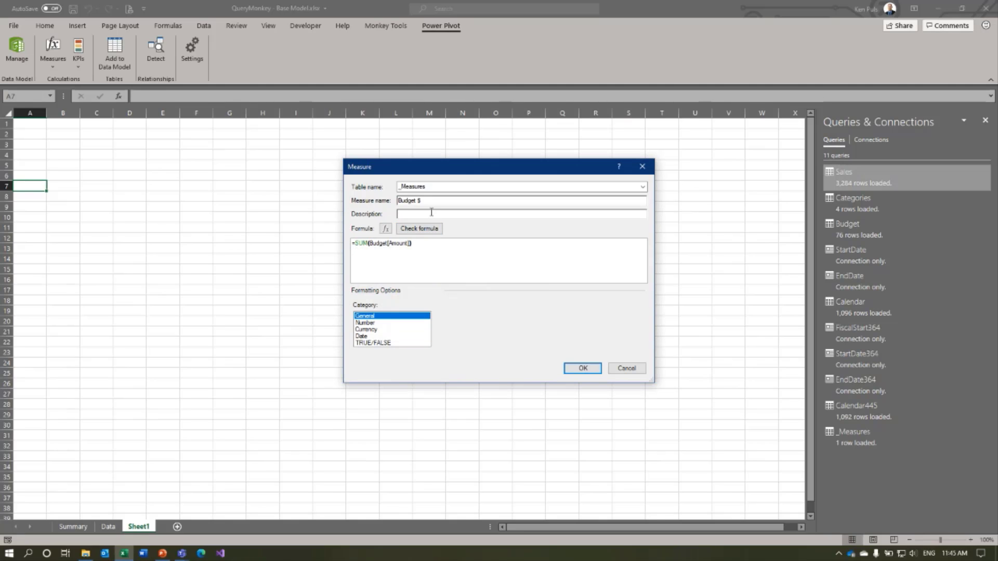
- Format the Budget $ measure as a whole number with a 1000 separator and create it
left_click(364, 322)
left_click(639, 317)
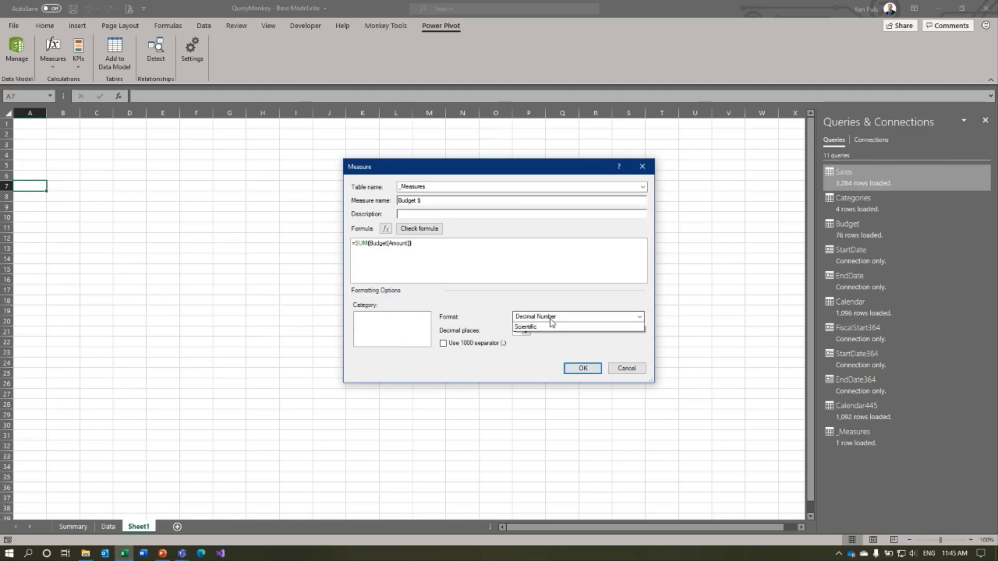
left_click(552, 340)
left_click(443, 342)
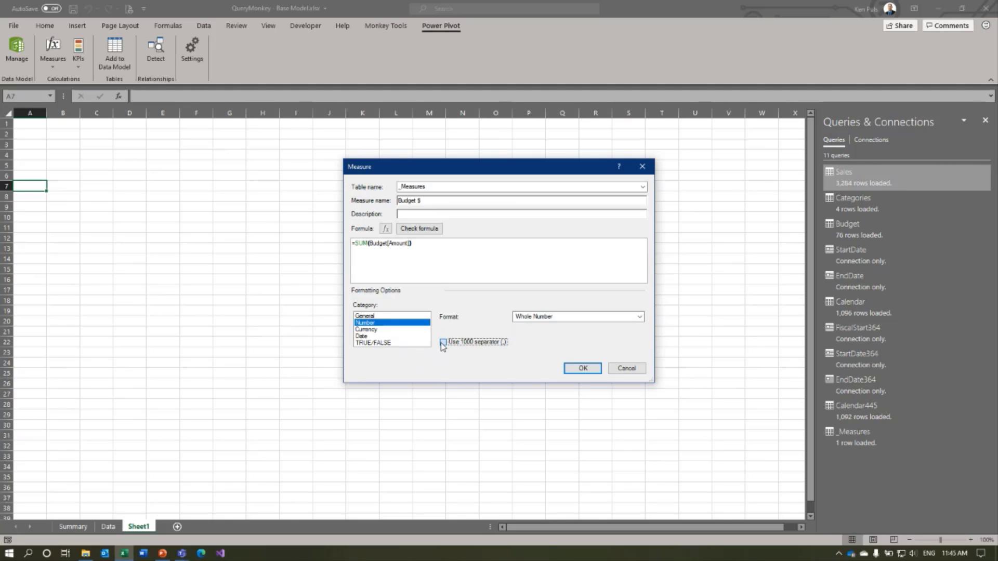
left_click(567, 370)
- Start a new measure named Variance $ in the _Measures table with the formula =[Sales $] - [Budget $]
left_click(53, 55)
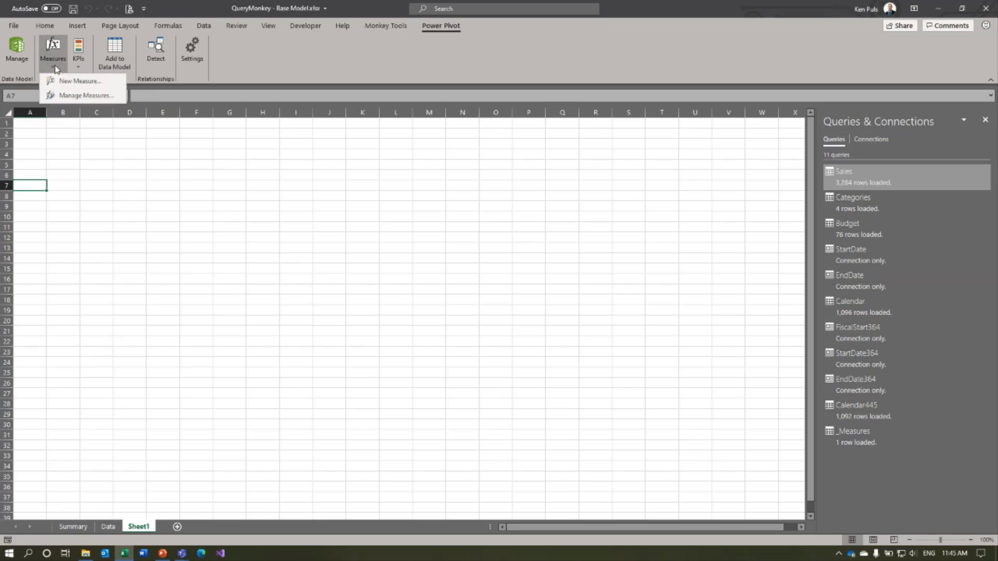
left_click(73, 81)
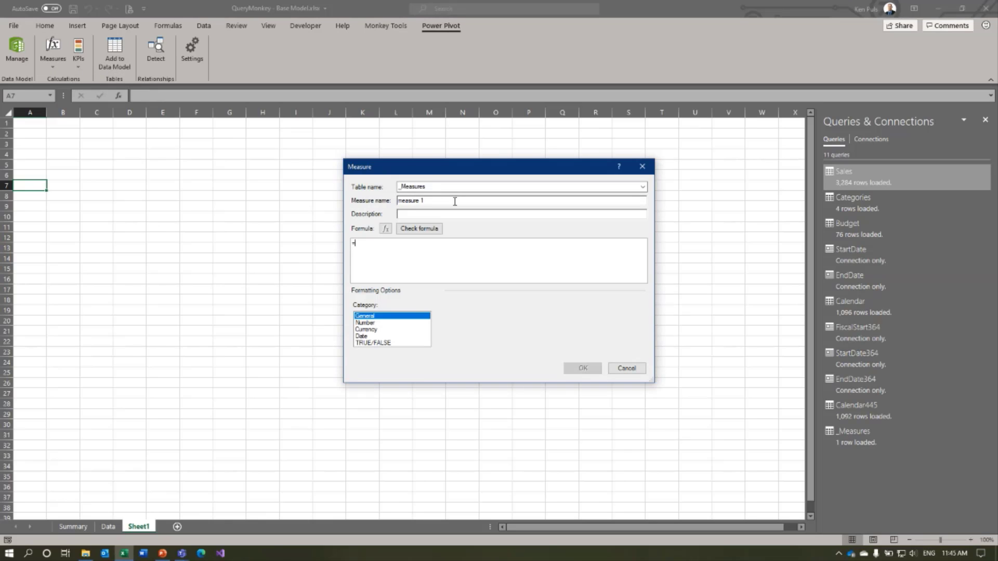
double_click(470, 201)
type("M")
type("[")
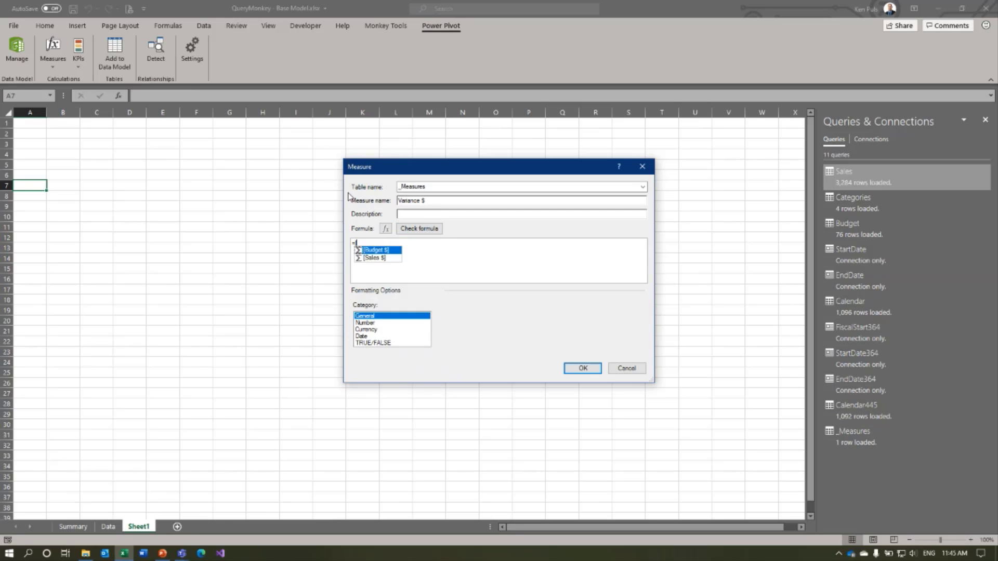
key("Down")
key("Tab")
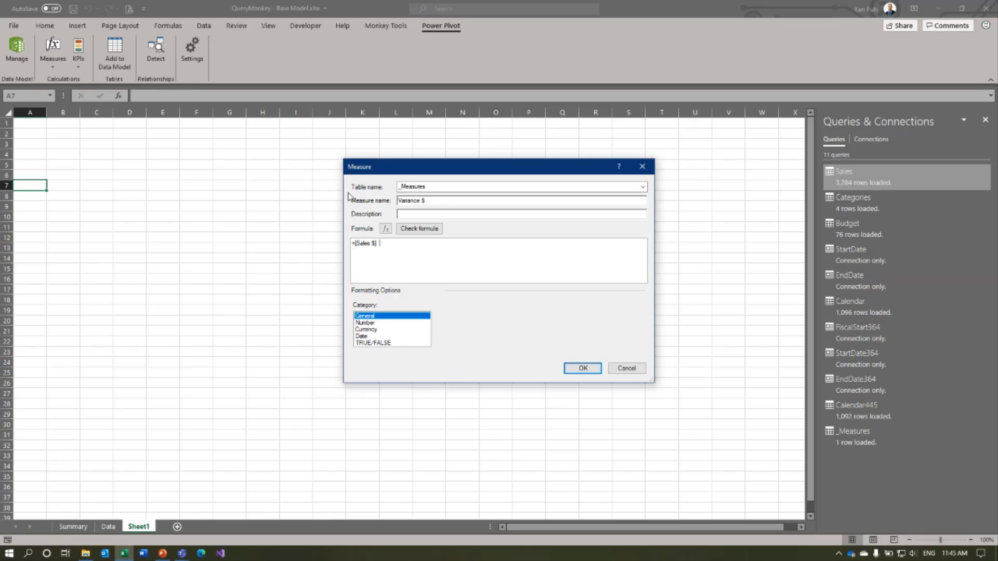
type("- [")
key("Down")
key("Tab")
- Format the Variance $ measure as a whole number with a 1000 separator and create it
left_click(374, 323)
left_click(523, 317)
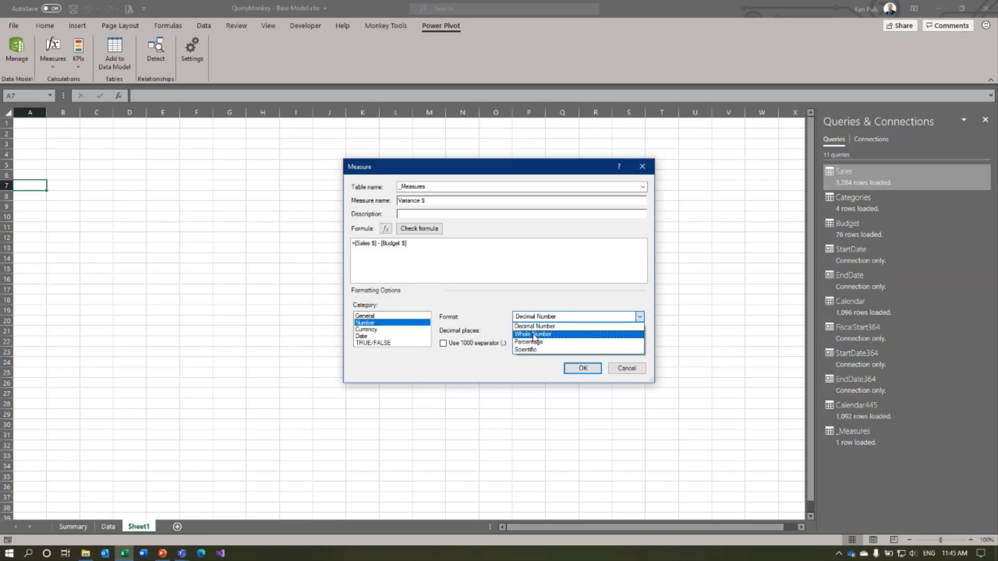
left_click(535, 335)
left_click(465, 342)
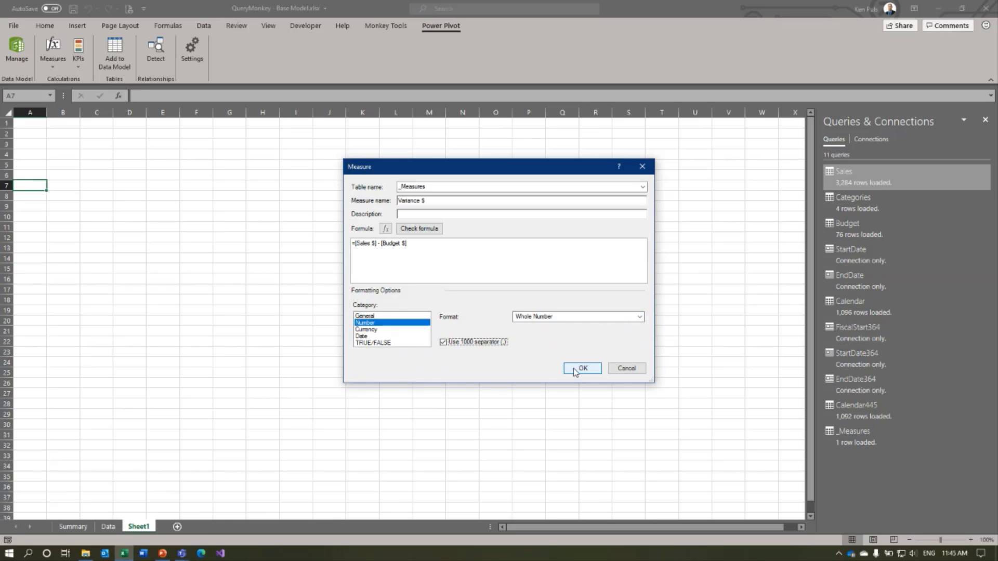
left_click(582, 369)
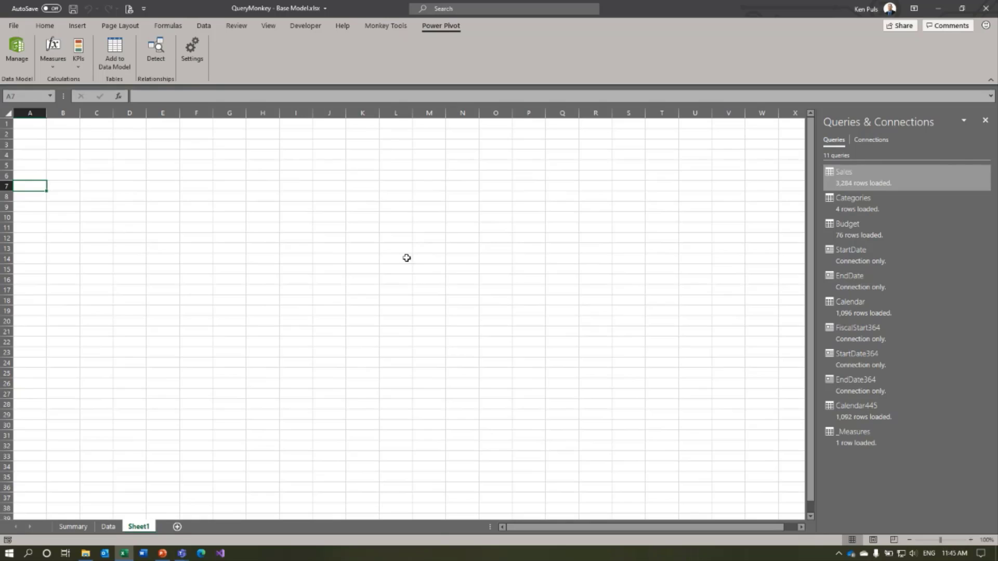
- Insert a PivotTable at cell A7 of Sheet1 and put Class and Category from the Categories table in its rows
left_click(77, 25)
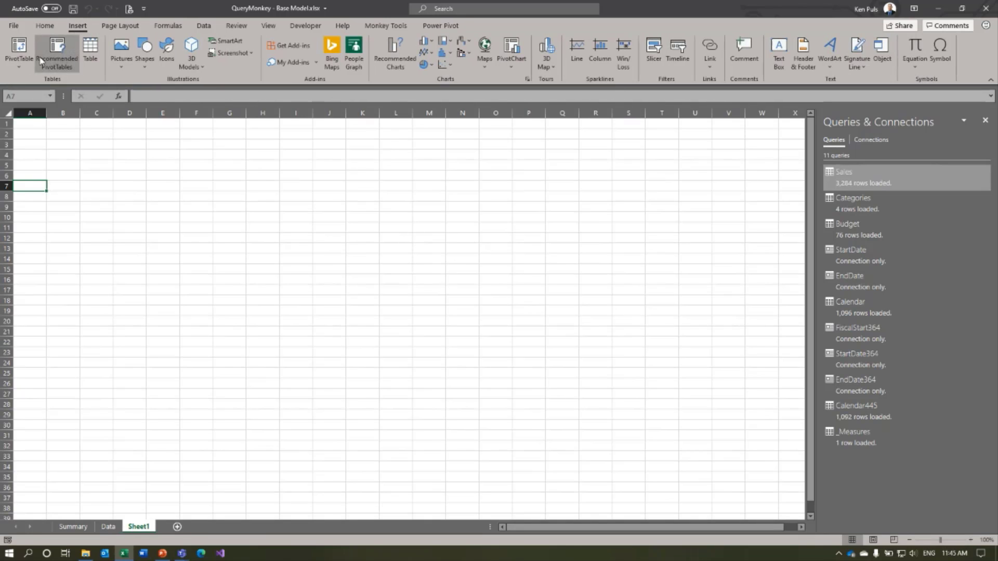
left_click(18, 48)
left_click(387, 245)
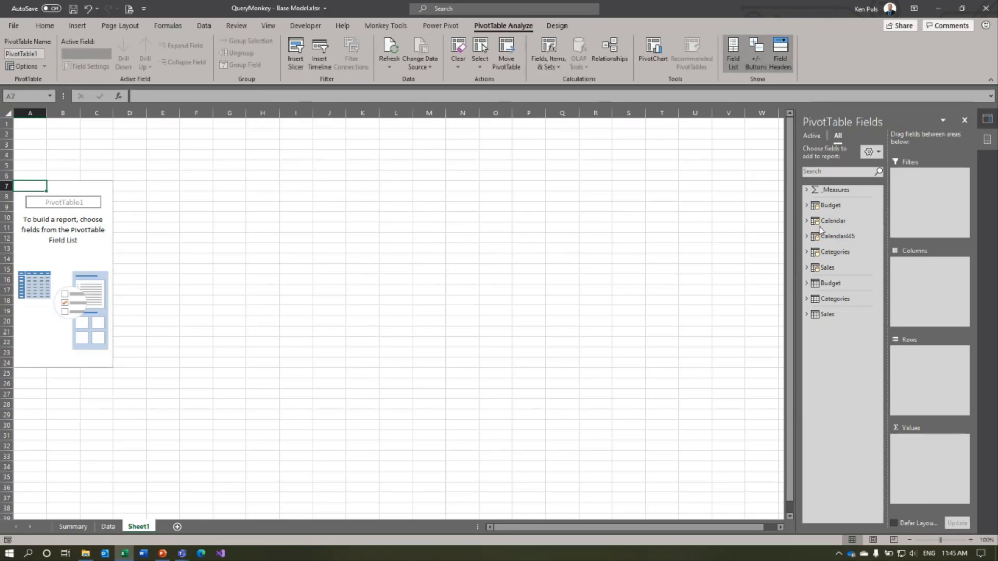
left_click(820, 254)
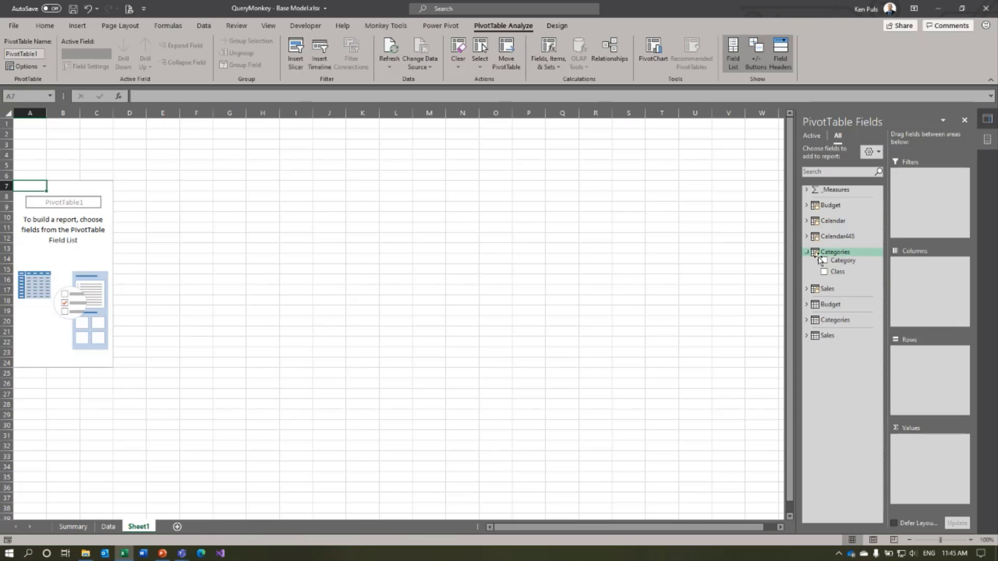
left_click(838, 273)
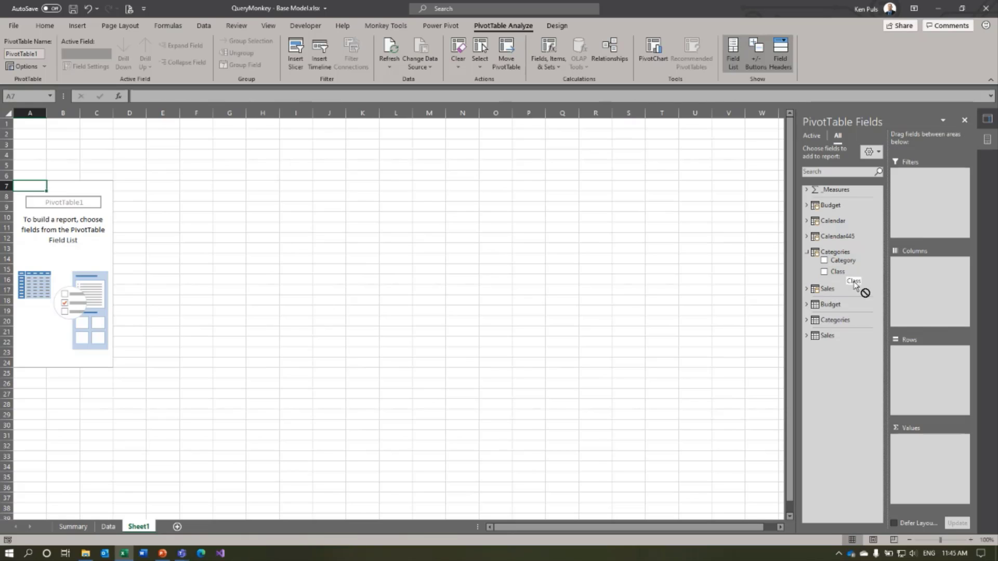
left_click_drag(841, 260, 907, 363)
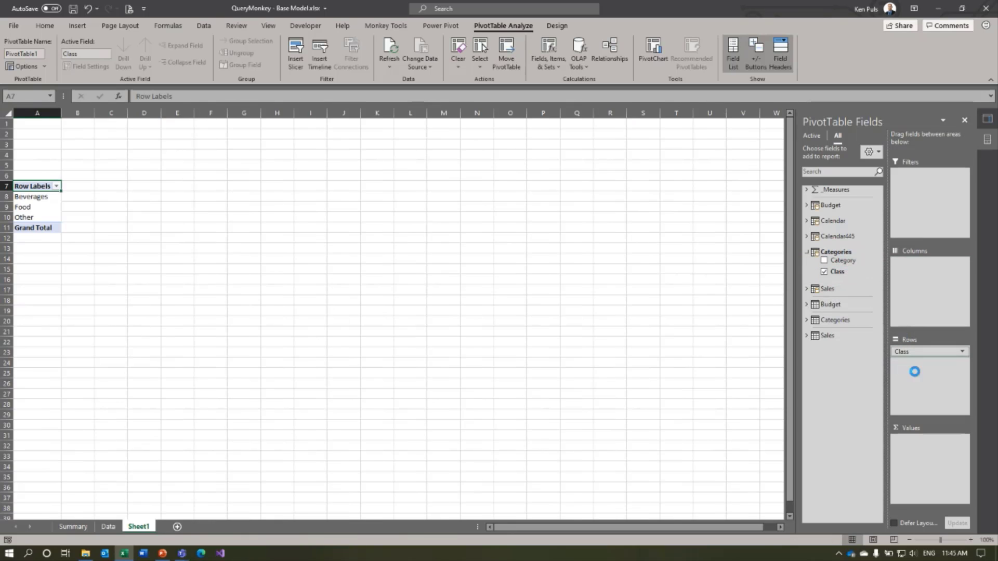
- Add the Sales $, Budget $ and Variance $ measures to the PivotTable values
left_click(806, 190)
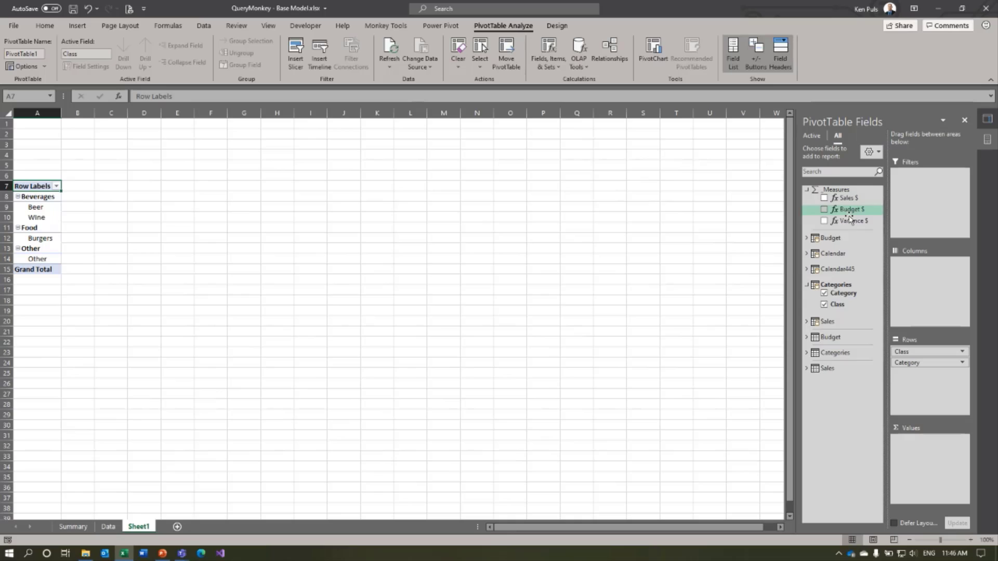
left_click(824, 198)
left_click(823, 209)
left_click(823, 220)
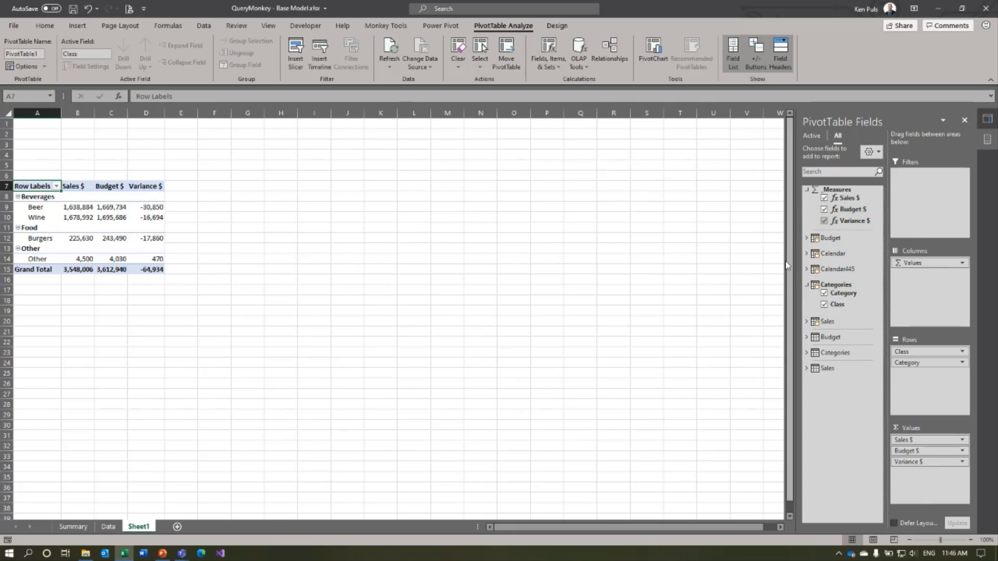
- Place the Calendar table's Fiscal Year above Month Short in the PivotTable columns and move the Values item into the rows below Category
left_click(806, 253)
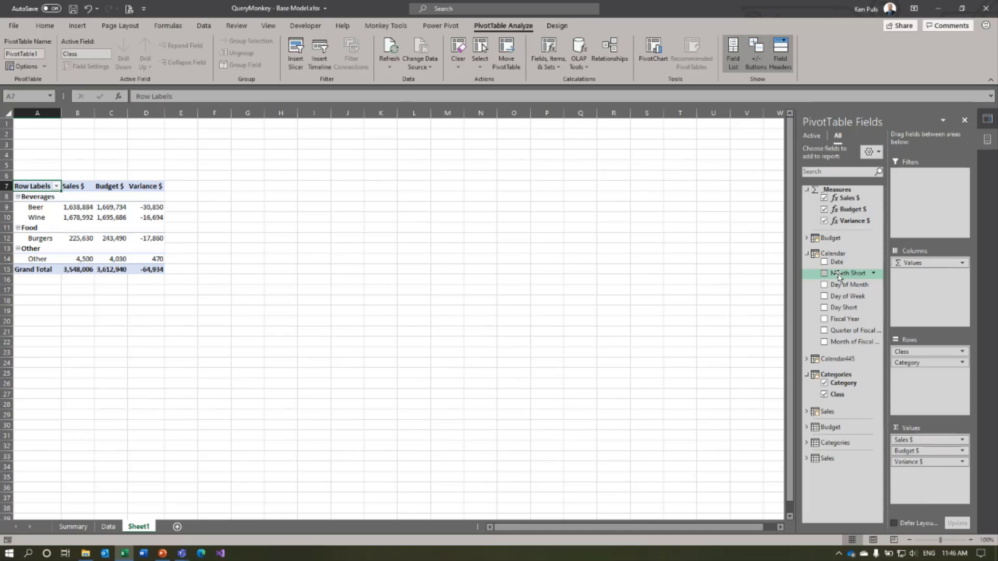
left_click_drag(846, 272, 911, 266)
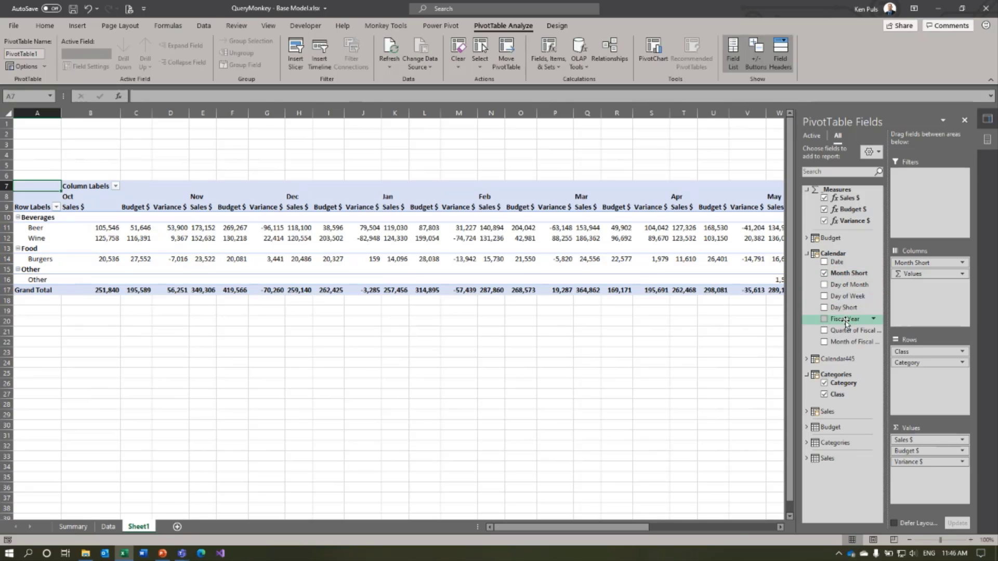
left_click_drag(845, 322, 895, 279)
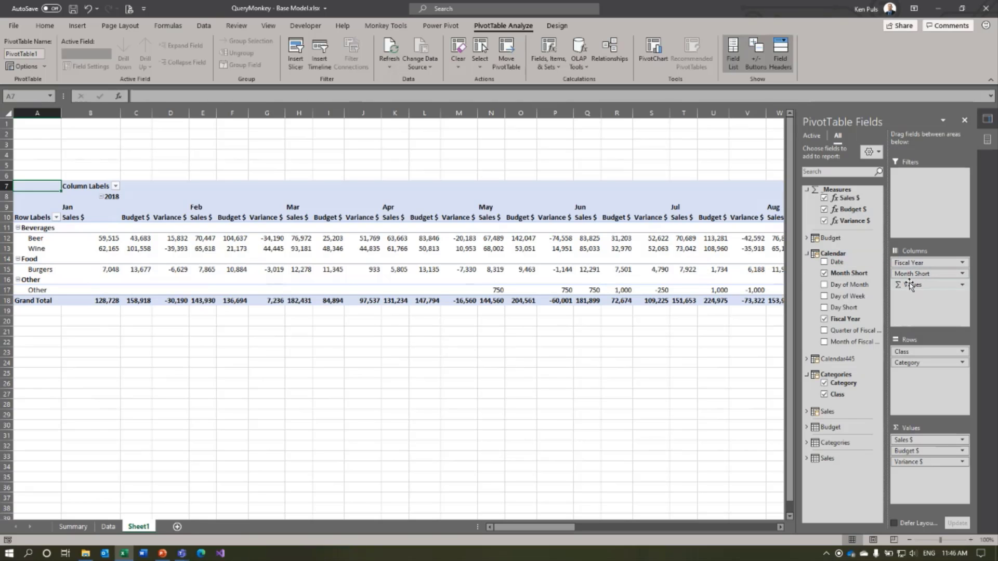
left_click_drag(909, 284, 930, 385)
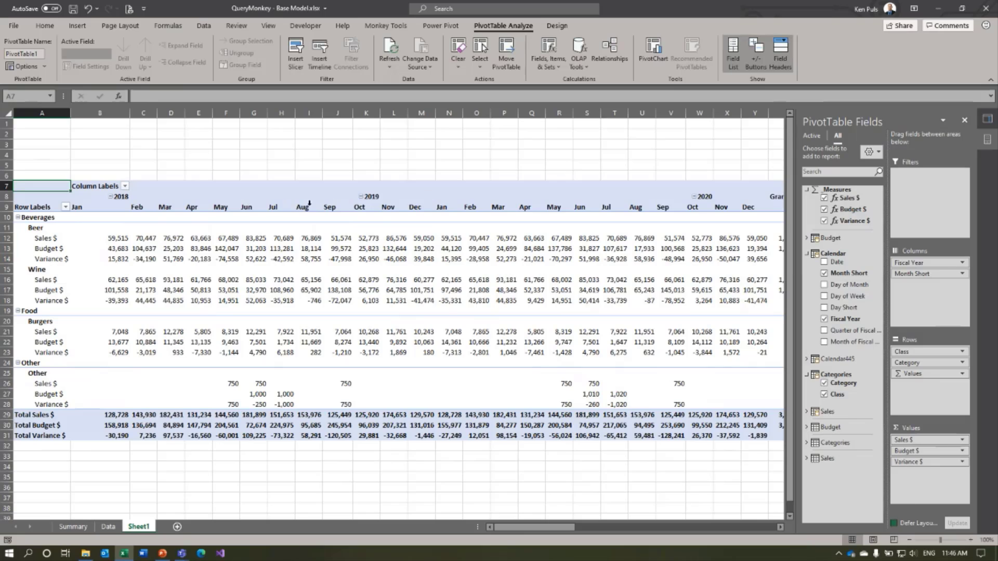
- Examine which months the PivotTable groups under the 2018, 2019 and 2020 fiscal years
left_click(91, 209)
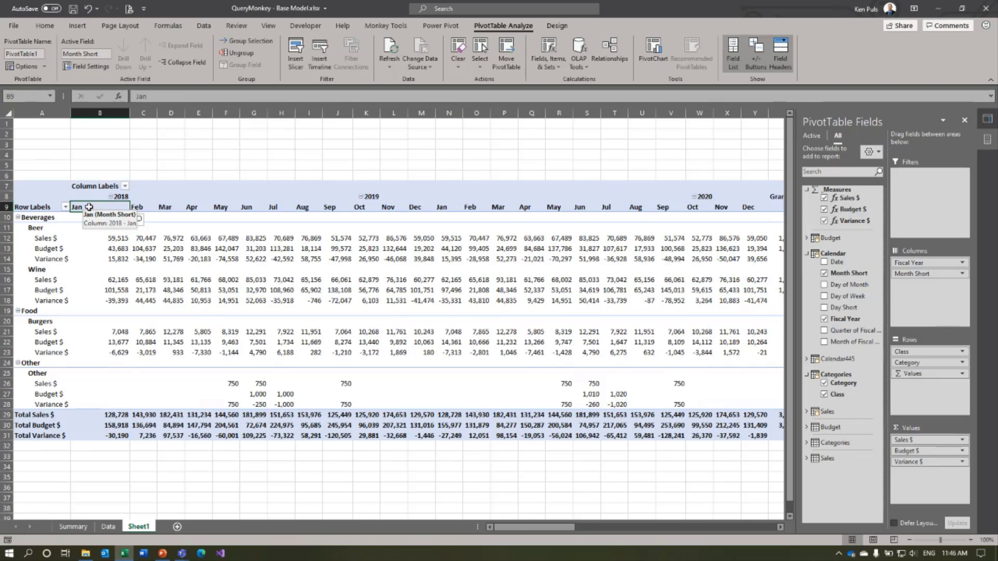
left_click(365, 208)
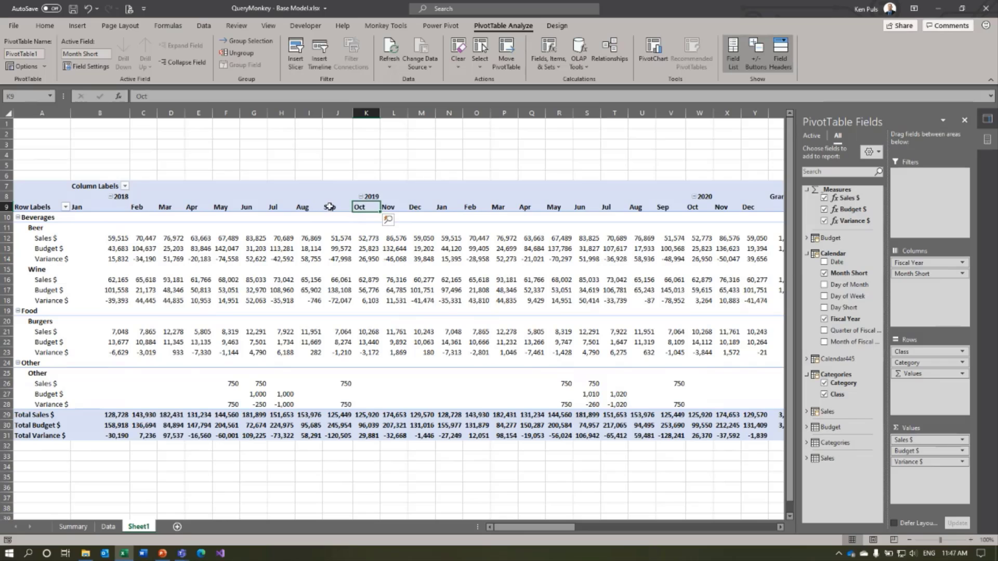
left_click_drag(332, 207, 98, 193)
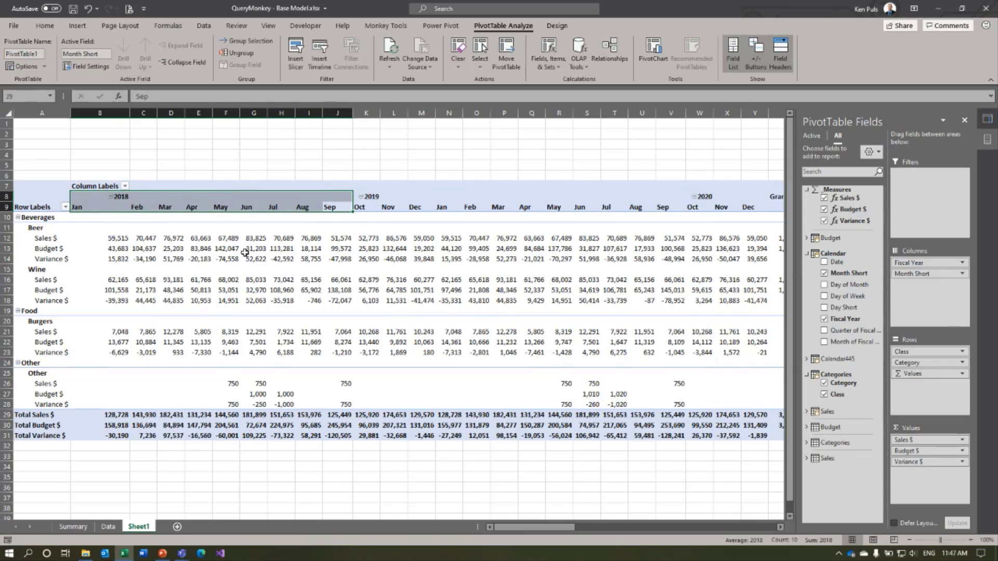
left_click(372, 208)
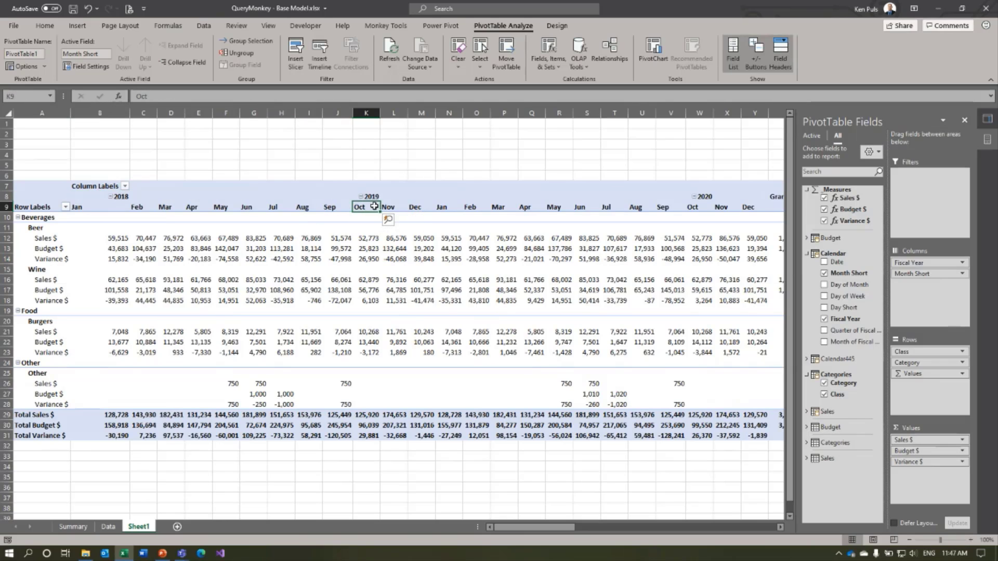
left_click_drag(373, 207, 758, 198)
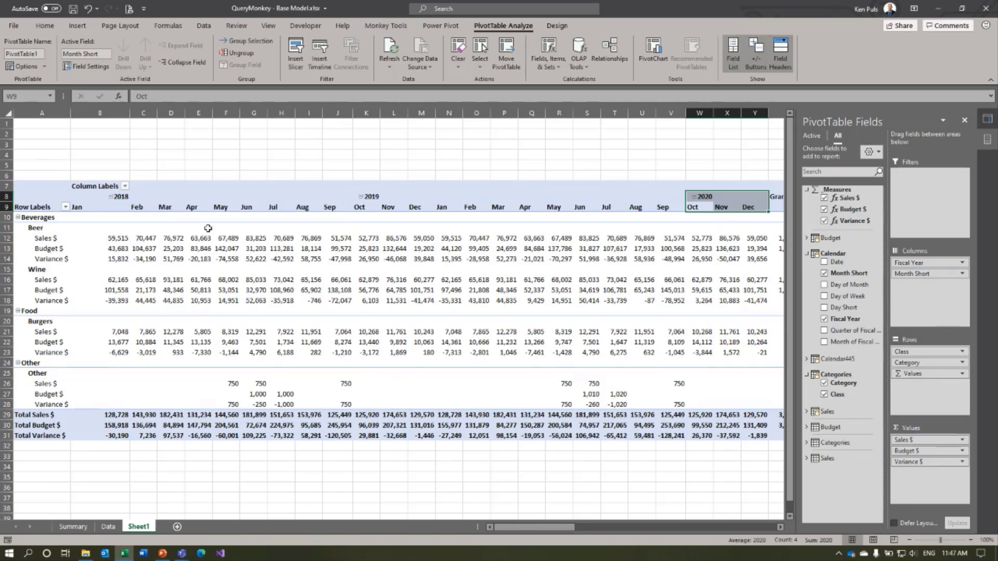
mouse_move(240, 263)
mouse_move(342, 398)
- Open the TimeSleuth.xlsx workbook from the Demos folder and launch Monkey Tools' QuerySleuth, repositioning and resizing its window
left_click(84, 555)
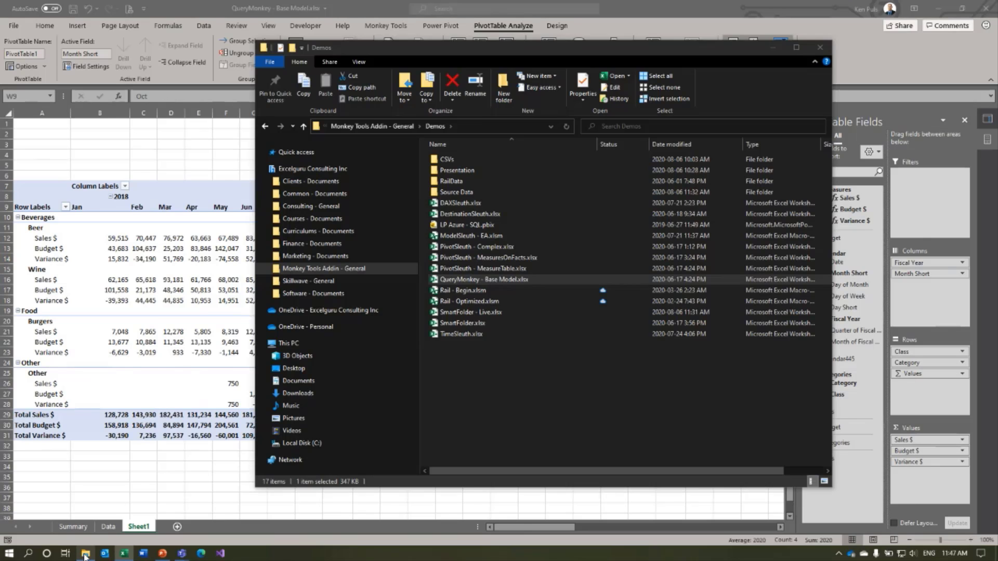
left_click(468, 334)
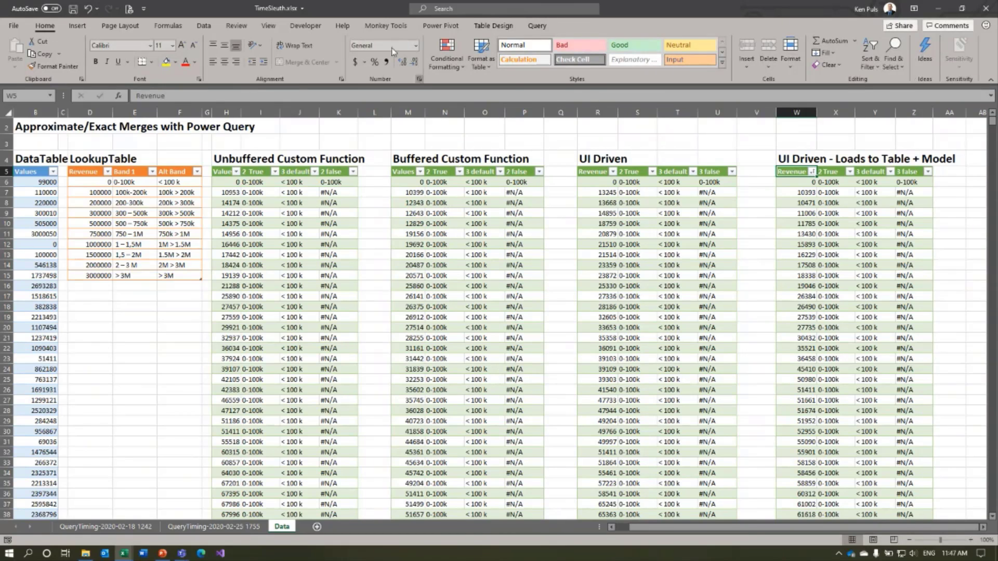
left_click(379, 25)
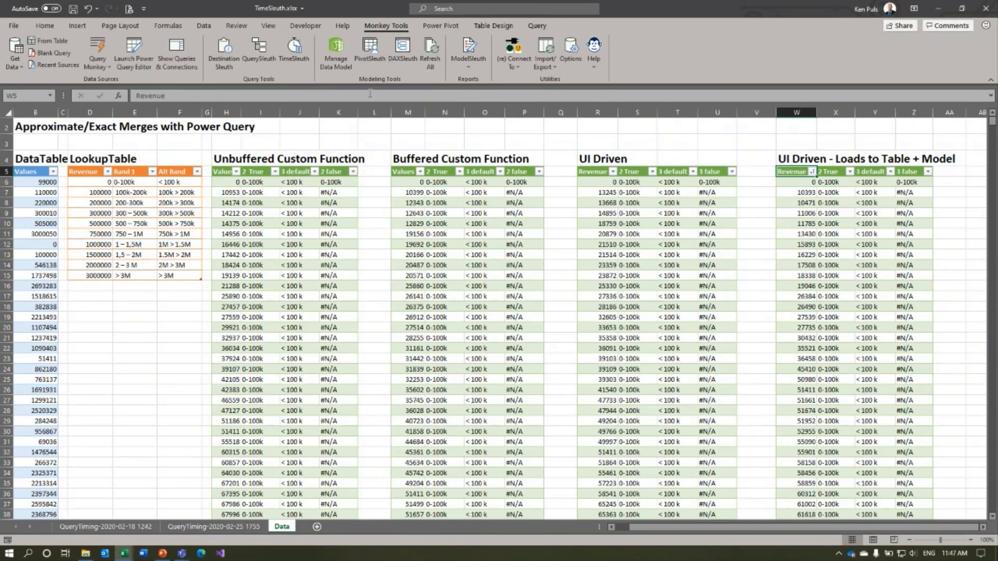
left_click(270, 62)
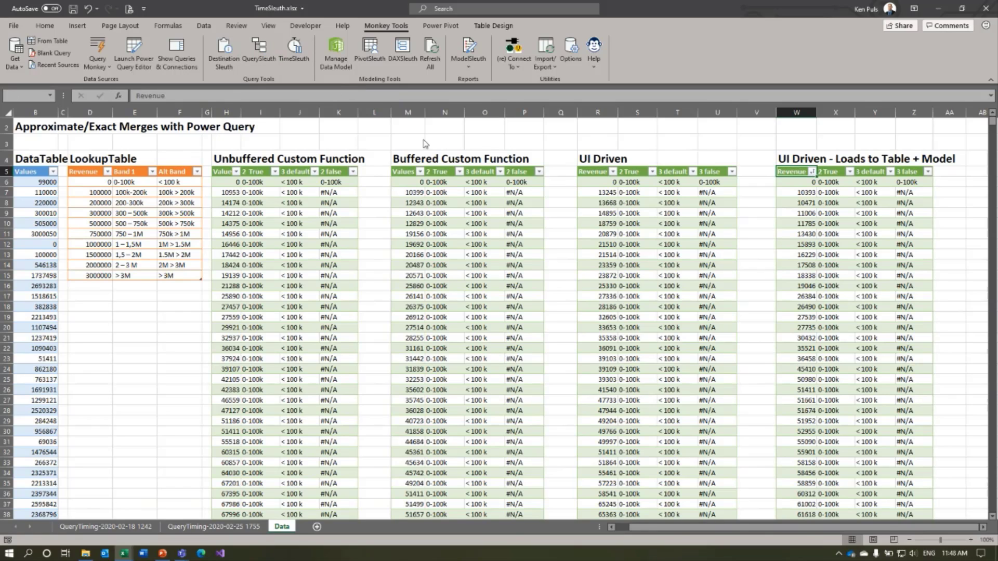
left_click_drag(422, 138, 467, 52)
left_click_drag(585, 360, 762, 470)
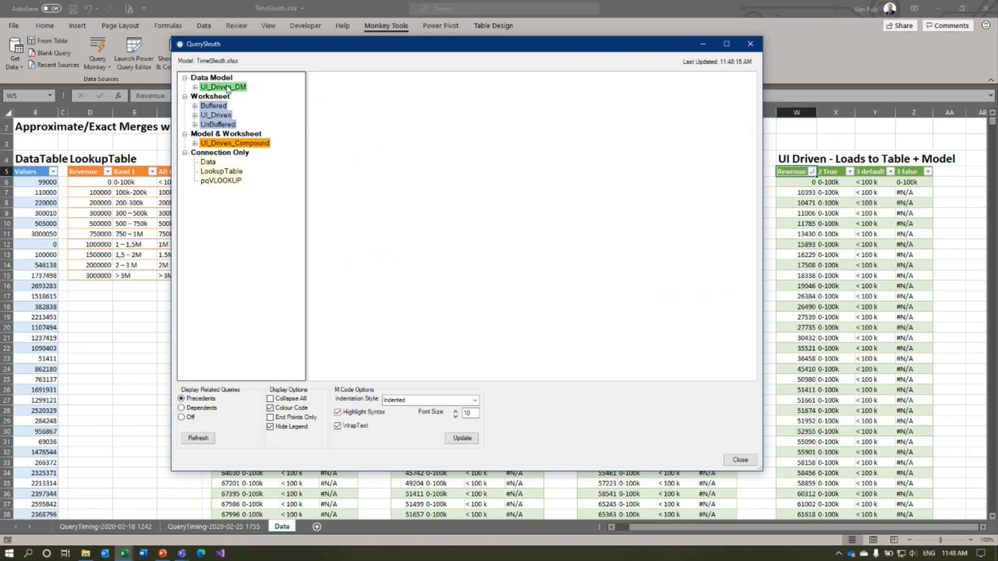
- Show the colour legend in QuerySleuth and expand the UI_Driven_DM query to view its precedents and M code
left_click(270, 427)
left_click(270, 398)
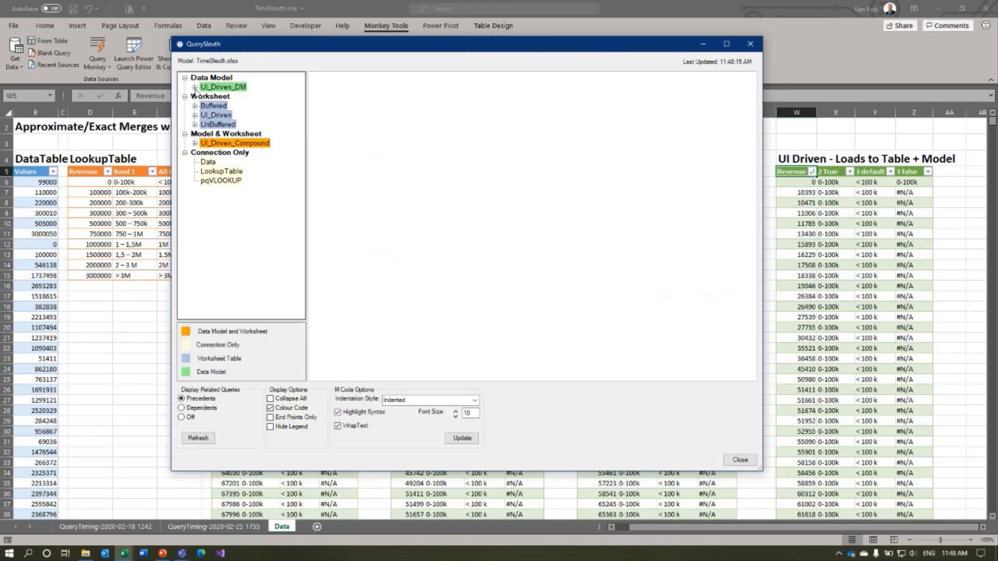
left_click(195, 87)
left_click(195, 87)
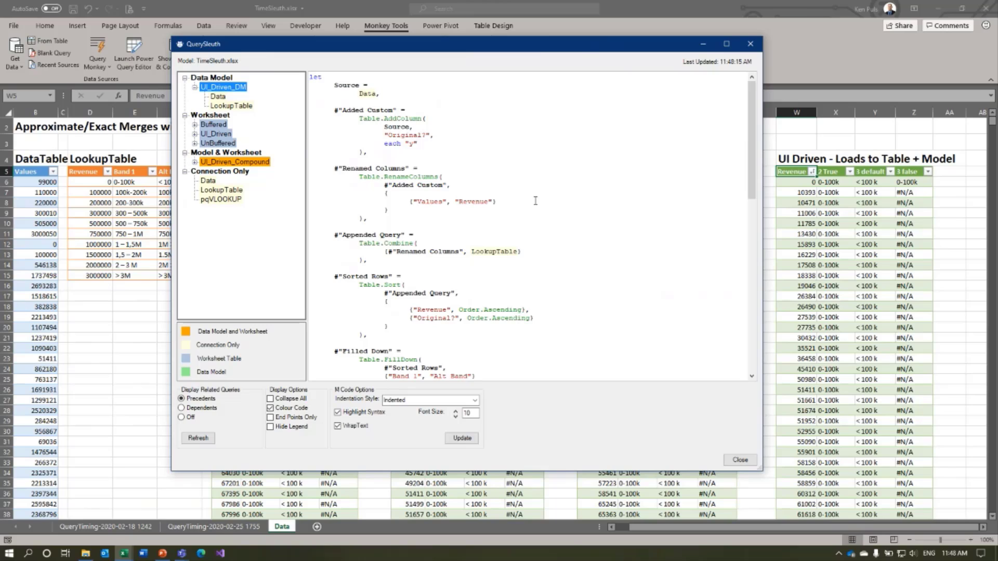
- Try the indentation styles for the UI_Driven_DM query's M code and set the style to Current
left_click(461, 401)
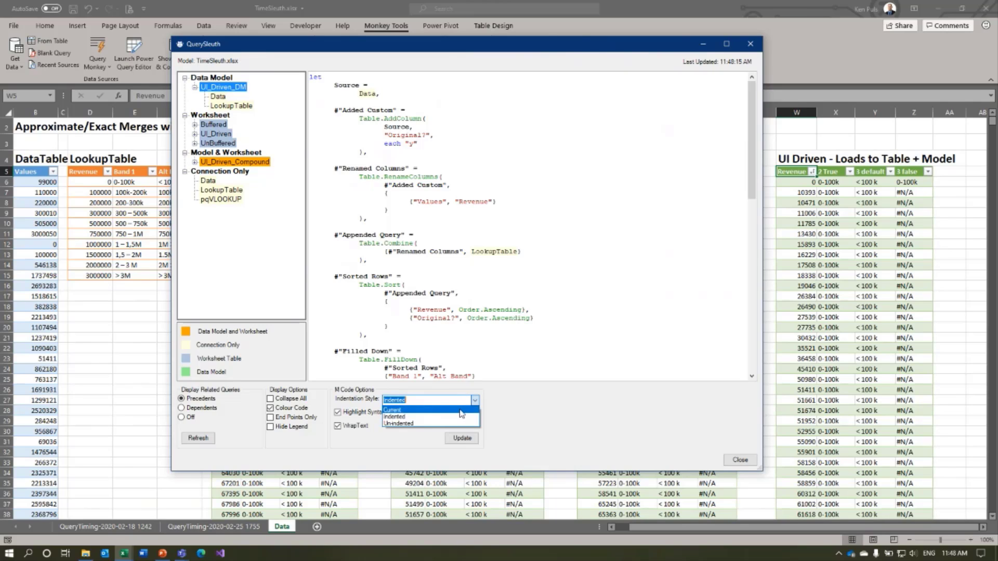
left_click(460, 410)
left_click(474, 402)
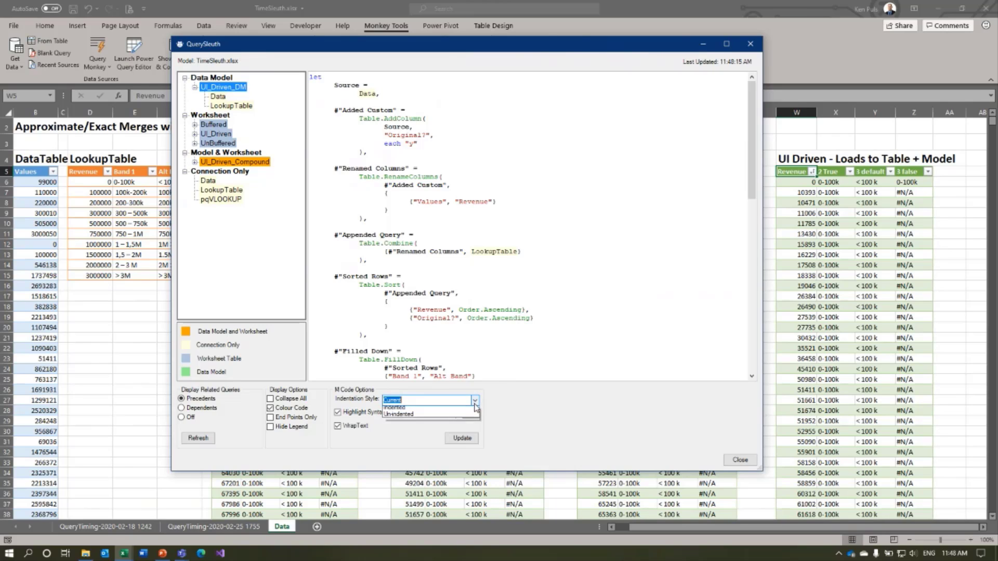
left_click(467, 414)
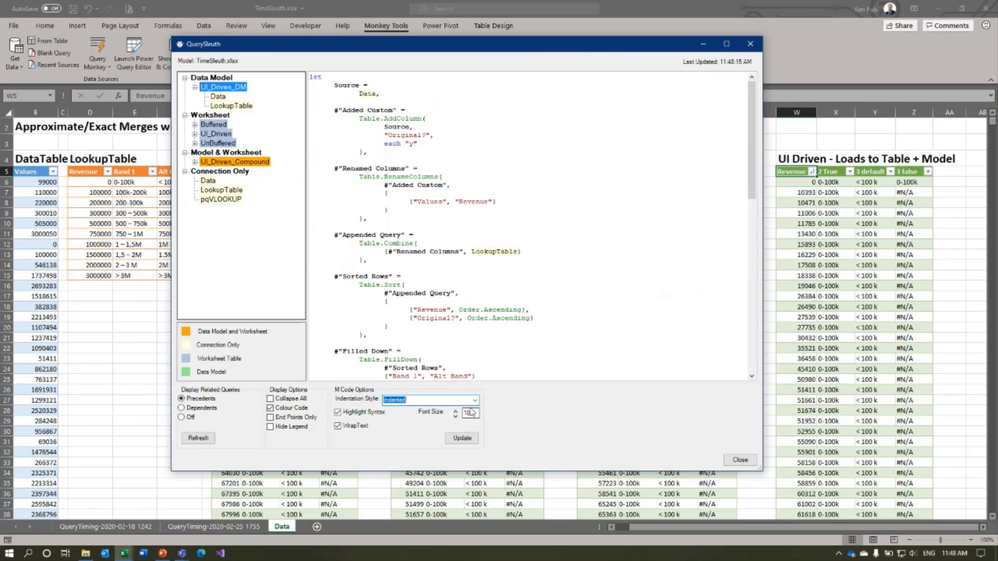
left_click(474, 400)
left_click(447, 407)
- Examine the UI_Driven_DM M code, marking where it references the Data and LookupTable queries
left_click_drag(358, 93, 378, 94)
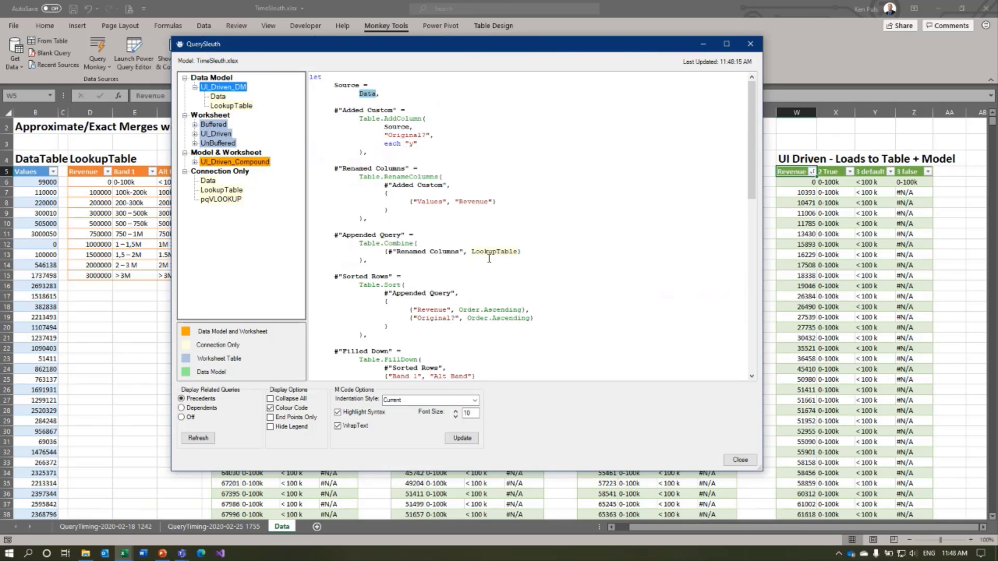
left_click_drag(471, 253, 517, 254)
scroll(605, 200, "down", 1)
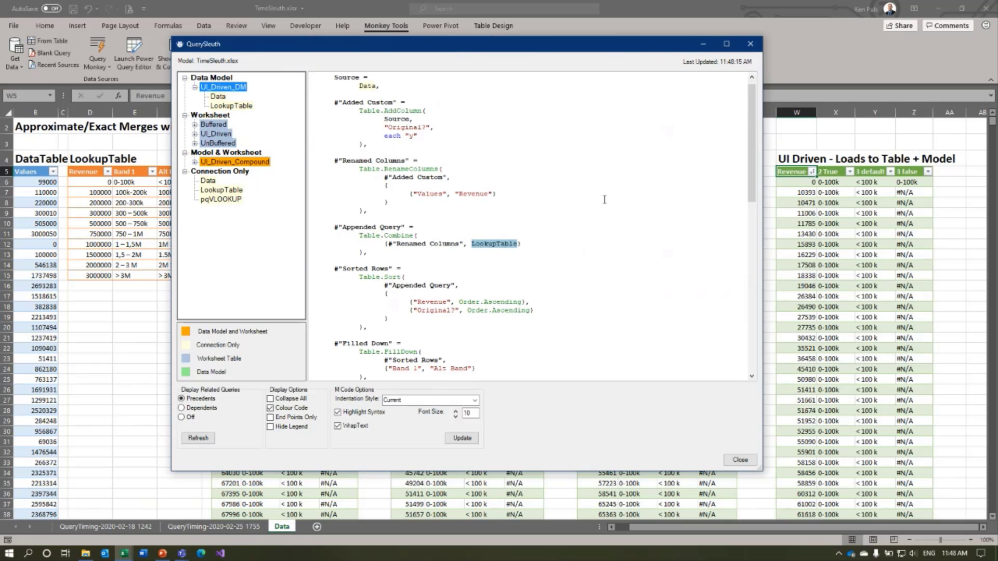
scroll(604, 199, "down", 10)
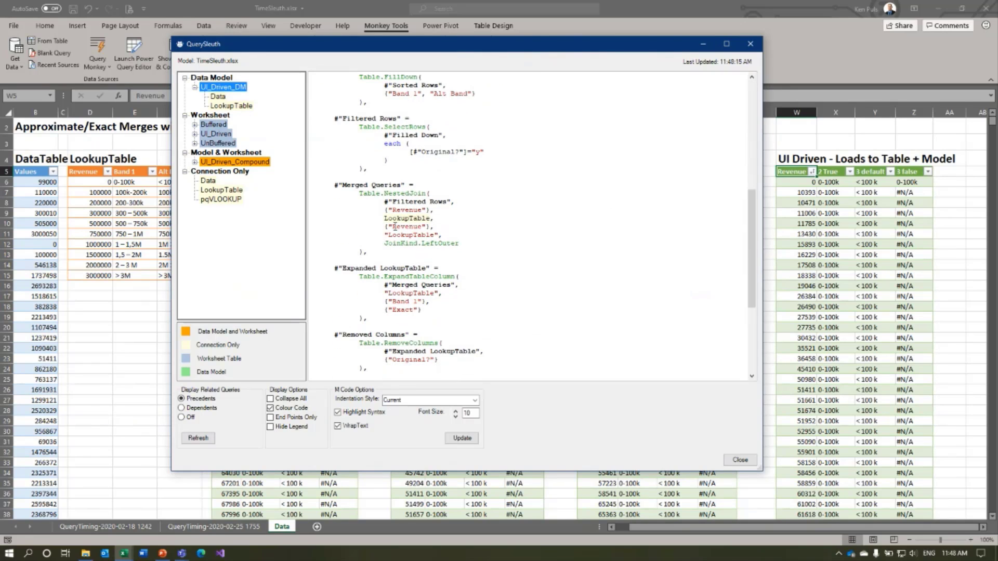
left_click_drag(384, 219, 430, 218)
scroll(611, 228, "down", 7)
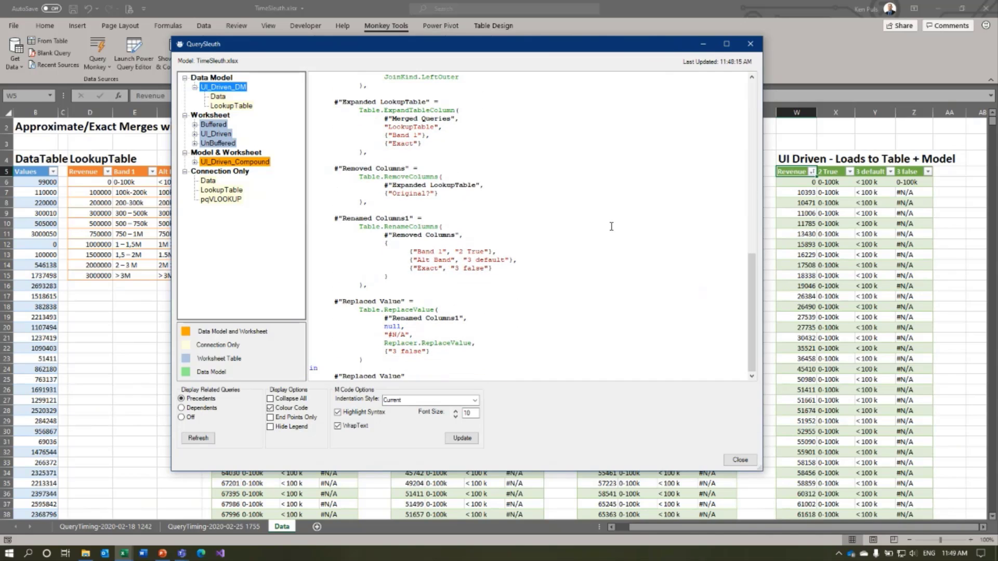
scroll(616, 225, "up", 17)
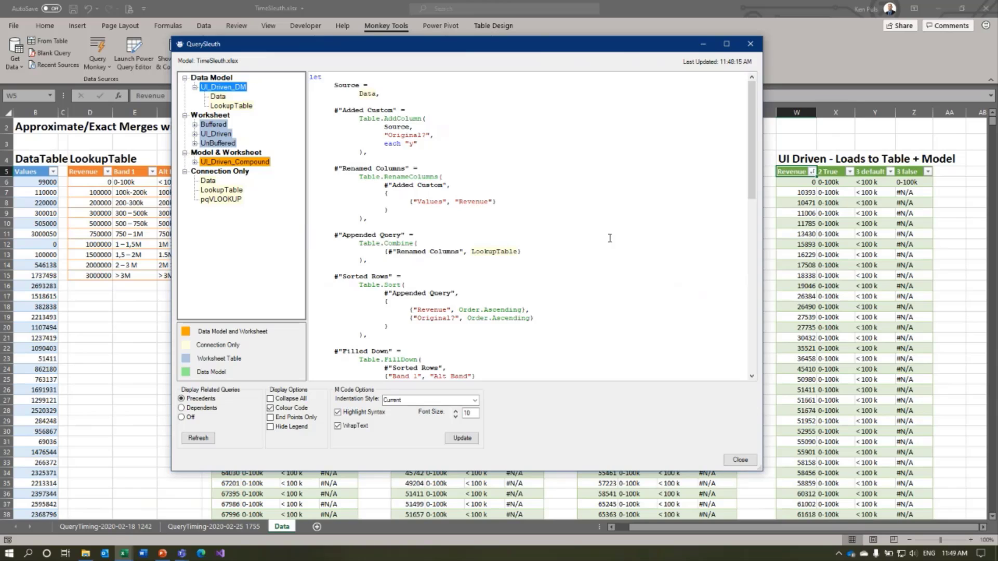
- Display the Buffered query's M code with the Indented indentation style and read through its steps
left_click(214, 125)
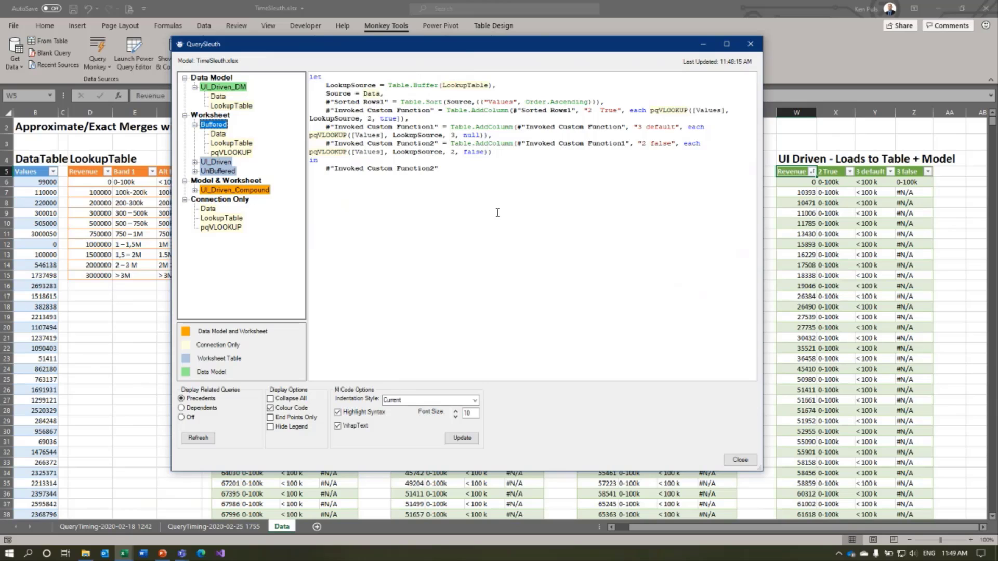
left_click(466, 400)
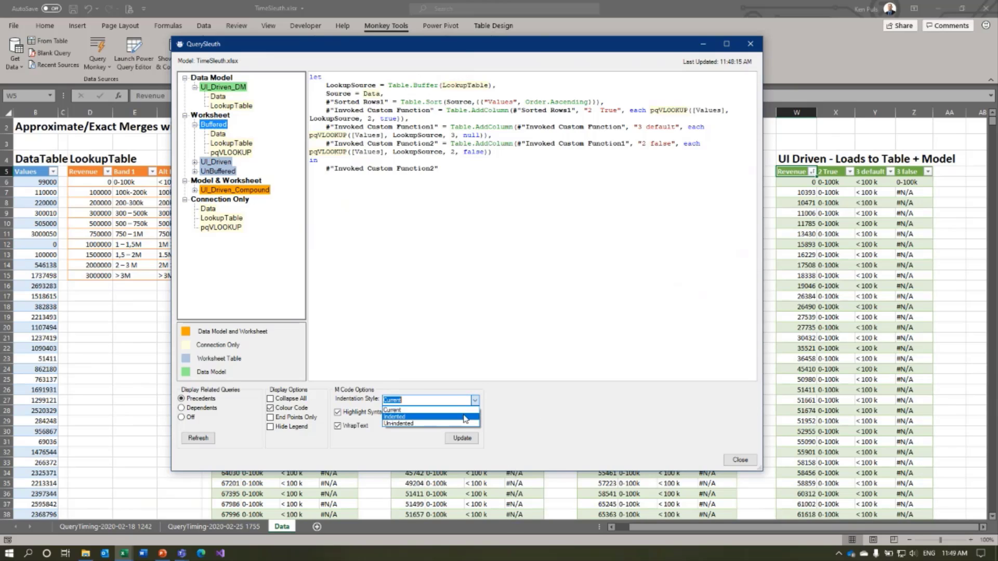
left_click(463, 418)
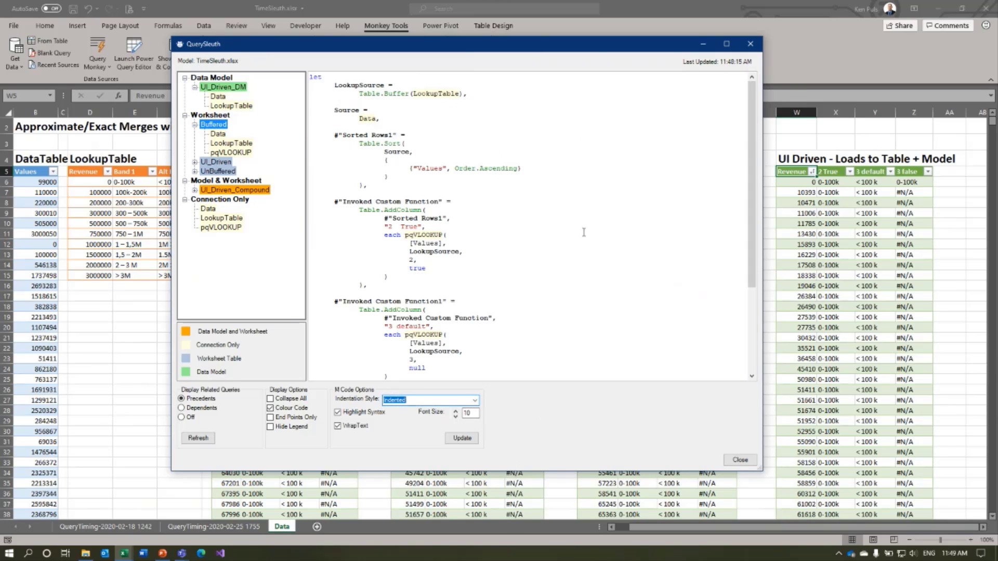
scroll(584, 181, "down", 5)
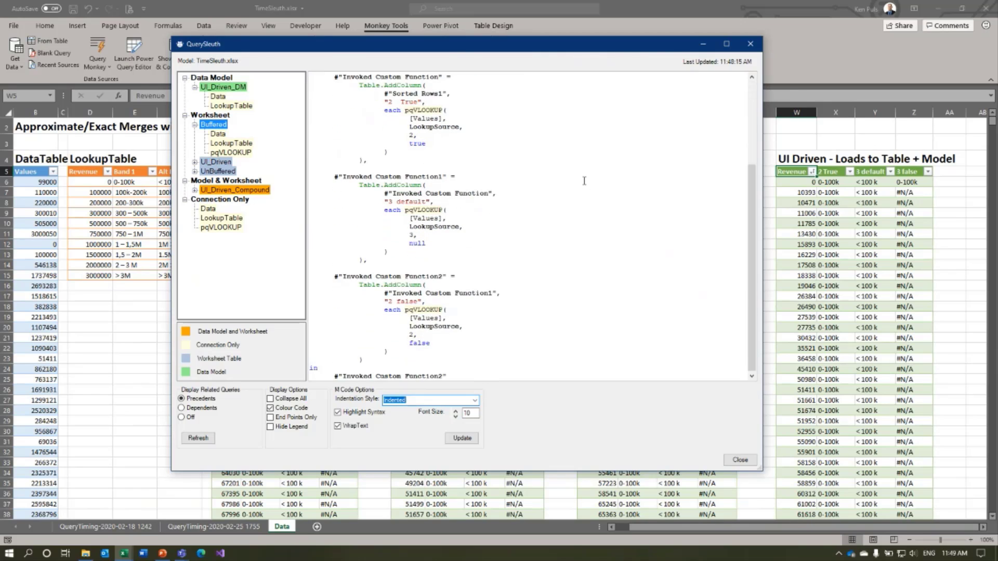
scroll(514, 178, "up", 5)
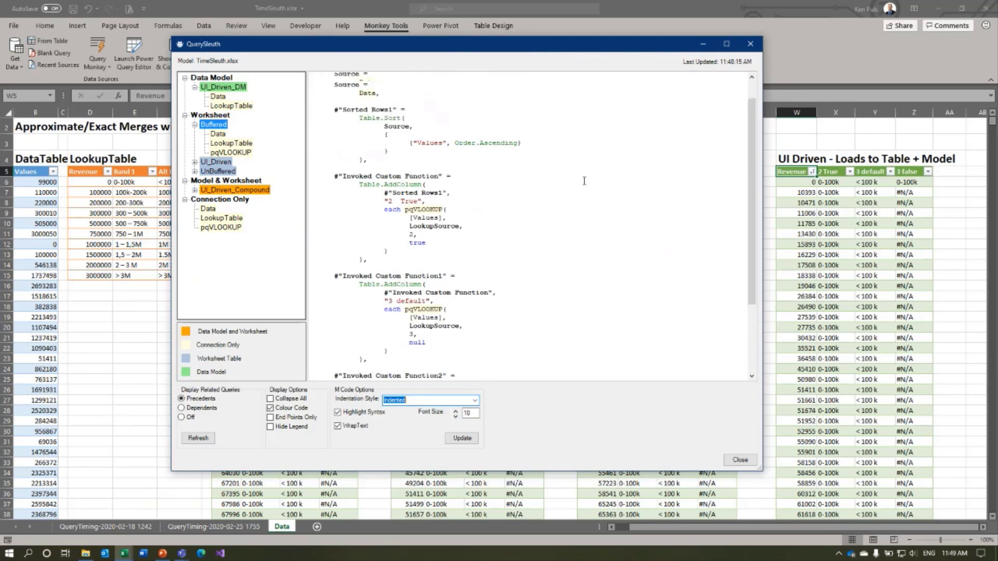
- Compare the LookupSource step of the Buffered and UnBuffered queries, marking the Table.Buffer(LookupTable) expression
left_click(218, 172)
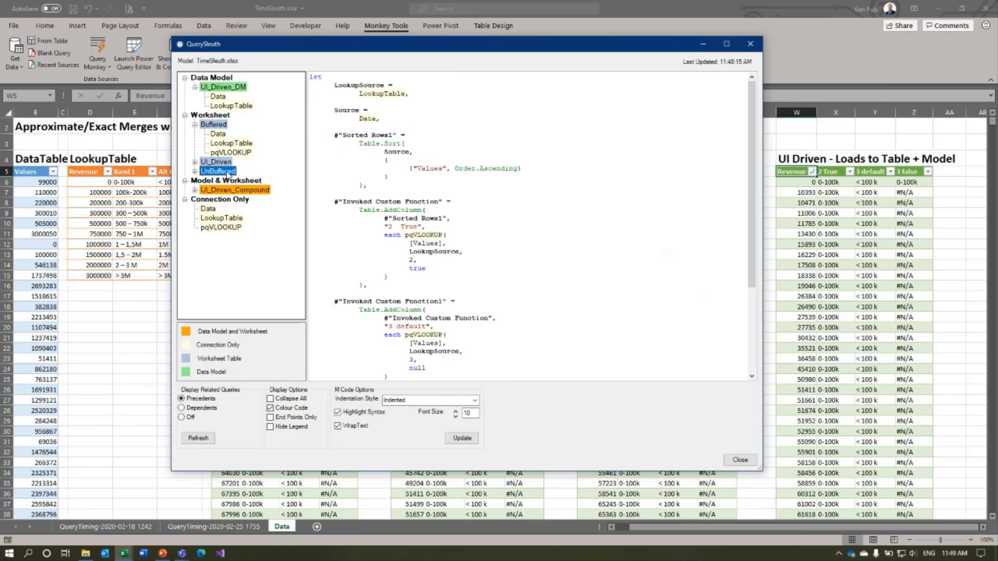
left_click(214, 124)
left_click_drag(359, 94, 460, 95)
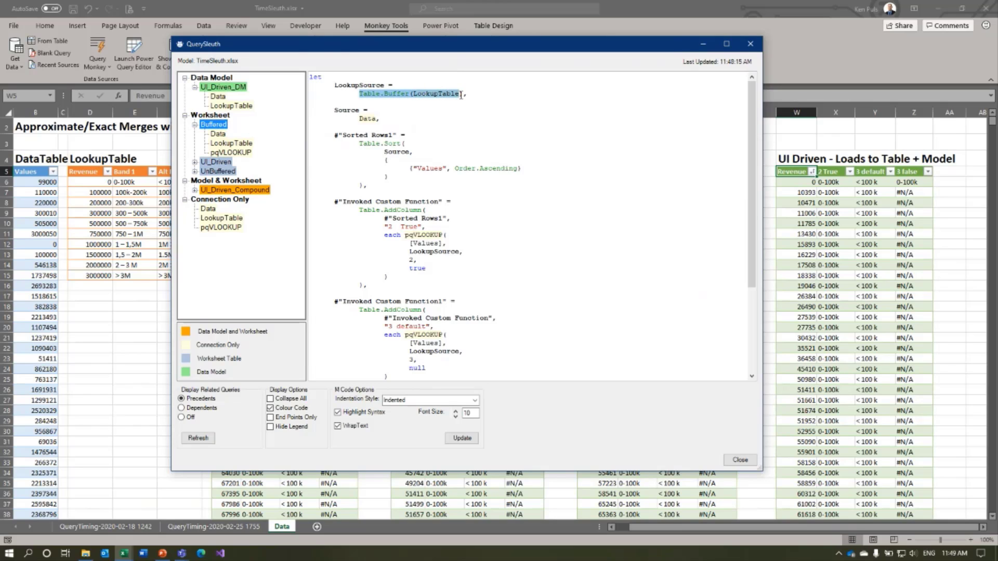
left_click(221, 172)
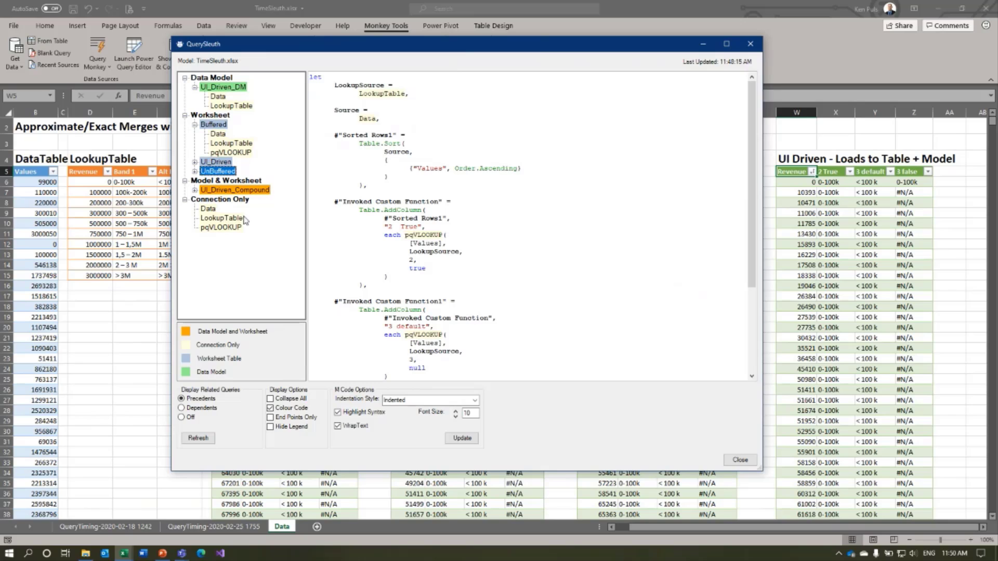
- Read through the M code of the connection-only pqVLOOKUP function
left_click(227, 228)
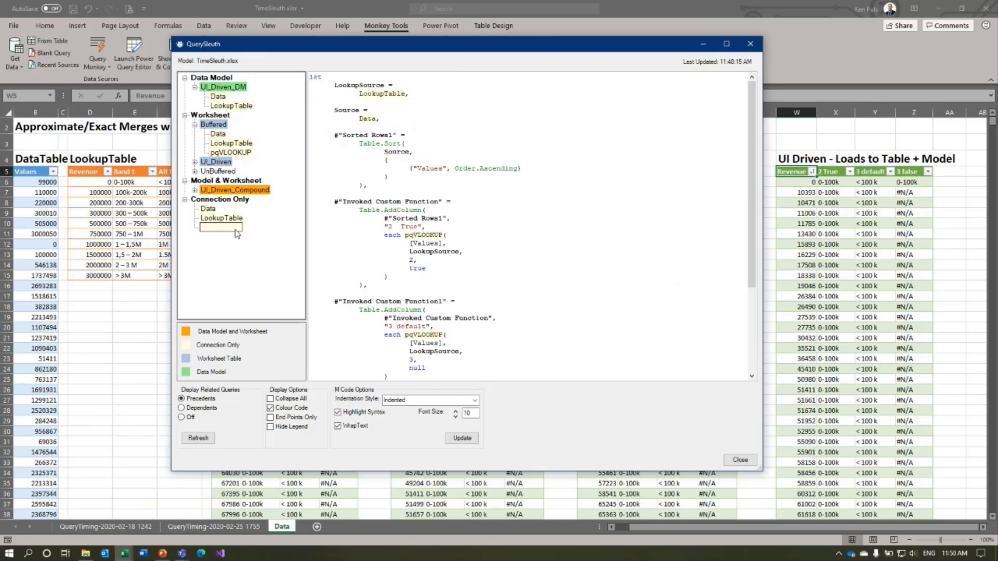
scroll(618, 223, "down", 2)
scroll(618, 222, "down", 20)
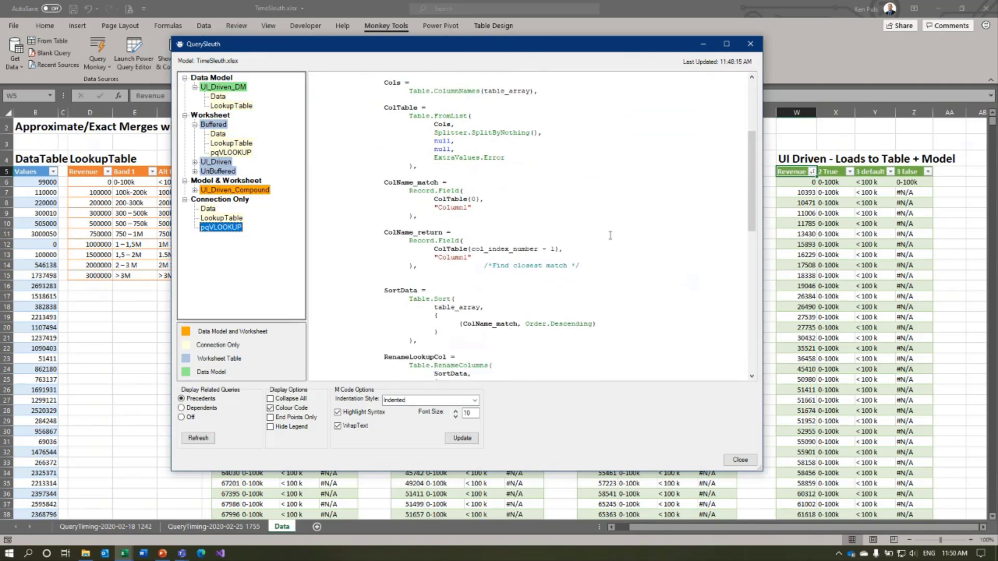
scroll(605, 251, "up", 20)
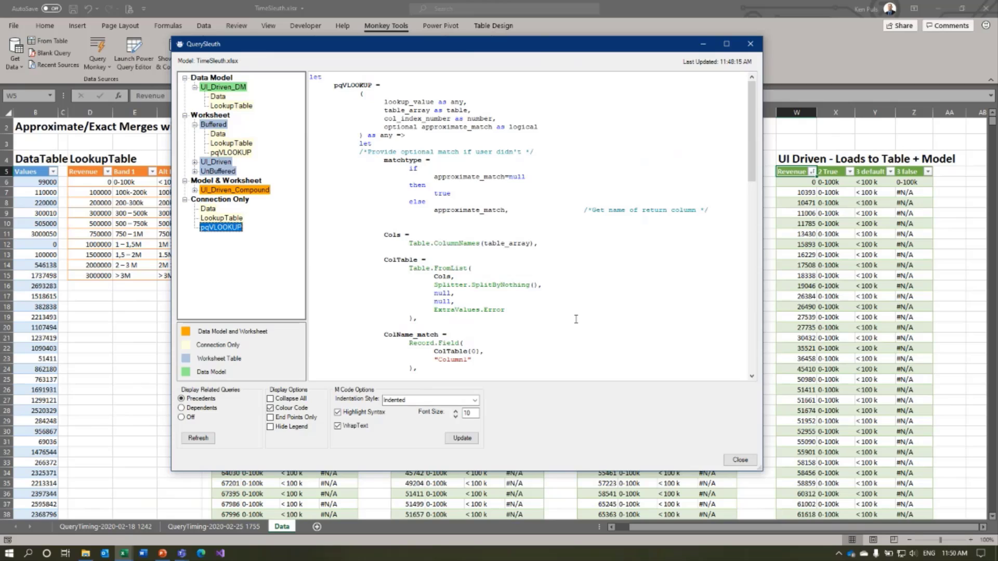
- Recheck the Buffered and UnBuffered queries, marking the Table.Buffer call, and close QuerySleuth
left_click(224, 124)
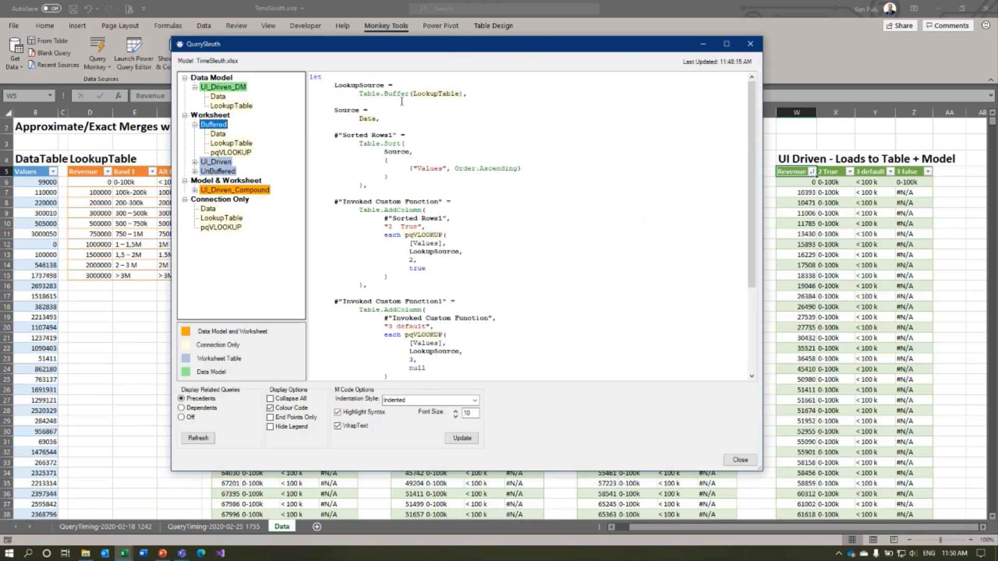
left_click(227, 172)
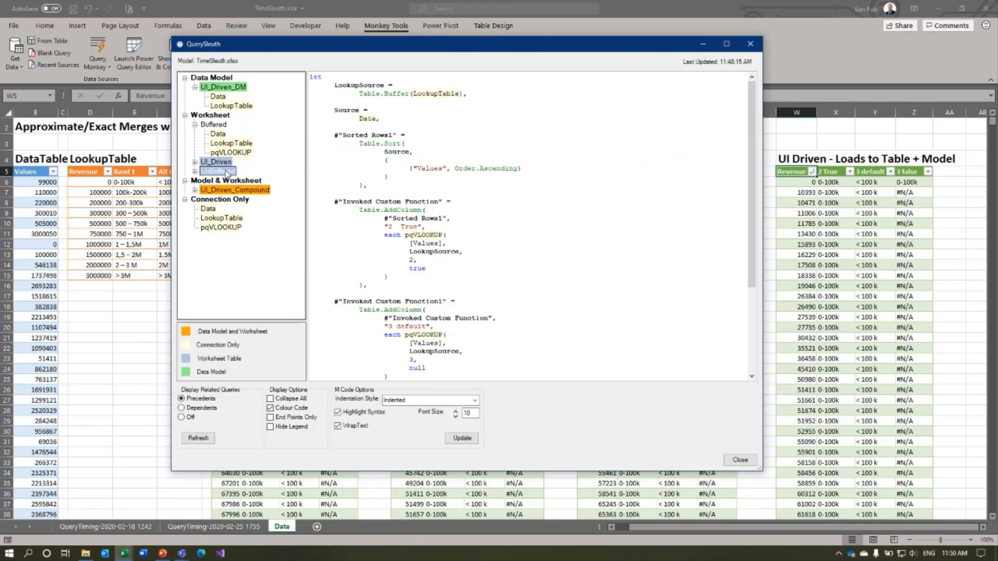
left_click(215, 126)
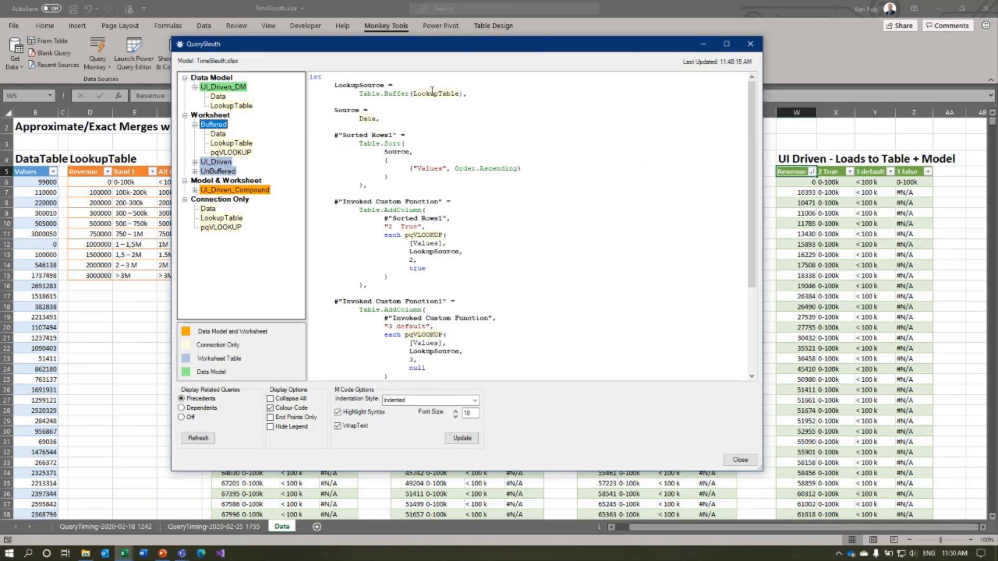
left_click_drag(358, 93, 409, 94)
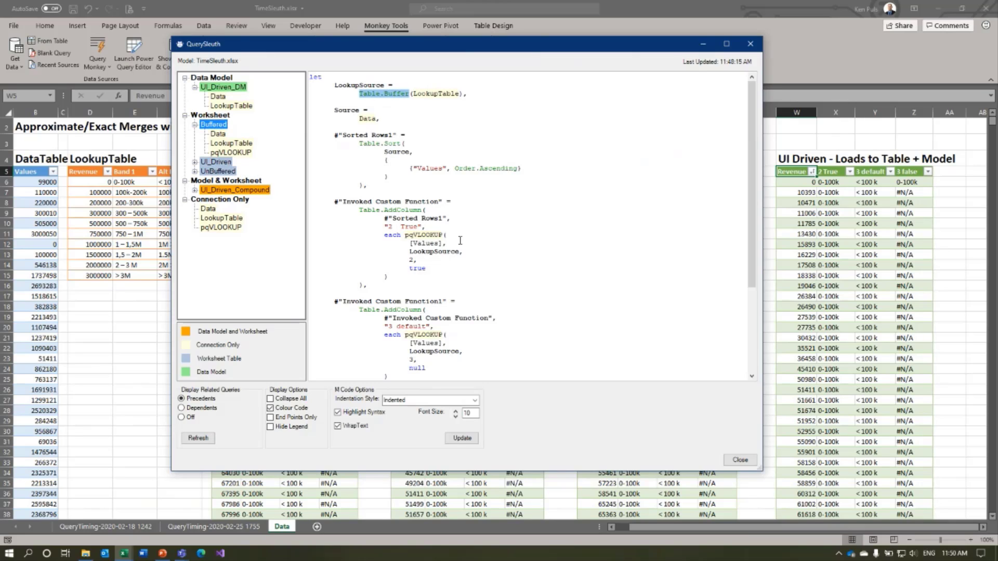
left_click(740, 460)
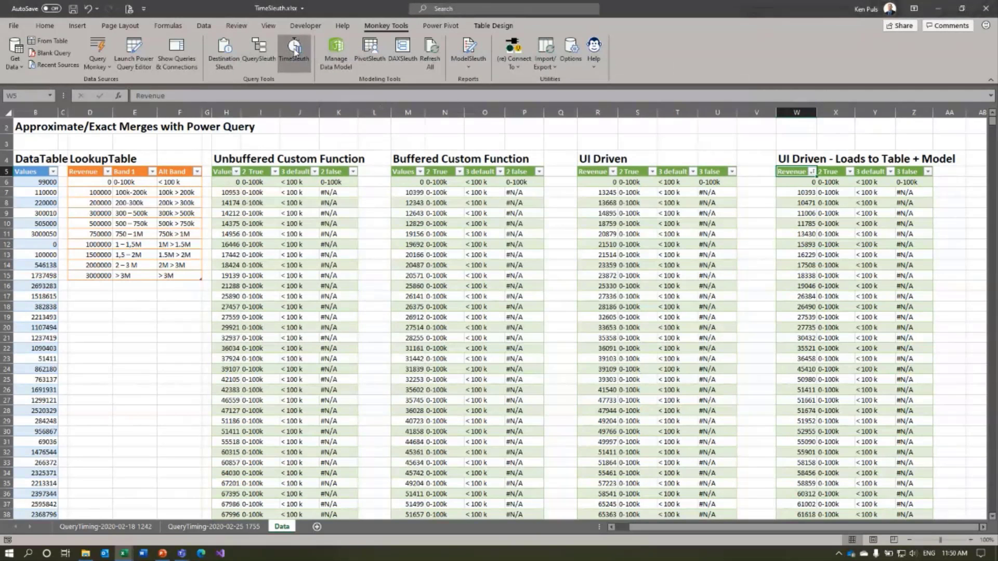
- Launch TimeSleuth for TimeSleuth.xlsx and select both the Buffered and UnBuffered queries for timing
left_click(294, 55)
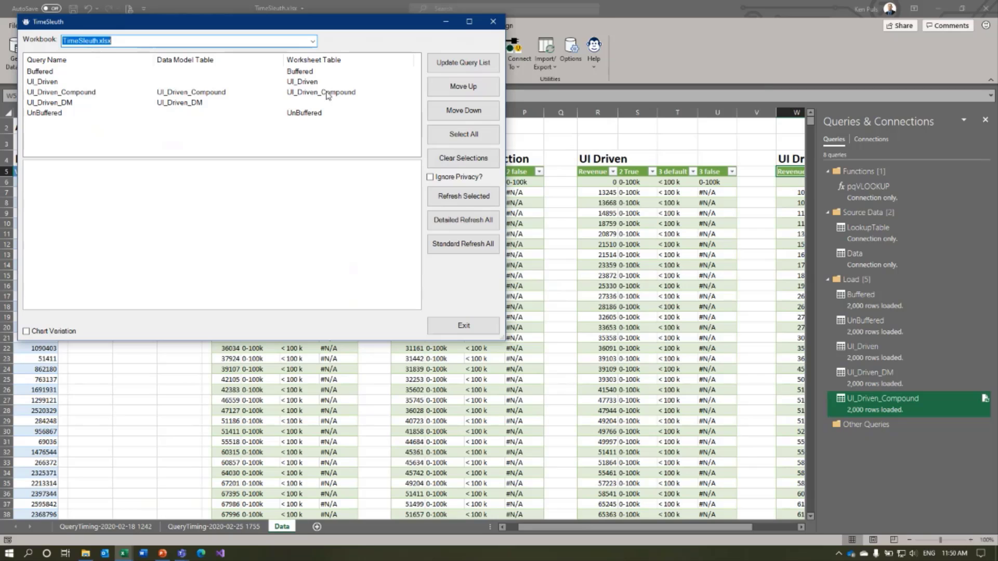
left_click(38, 73)
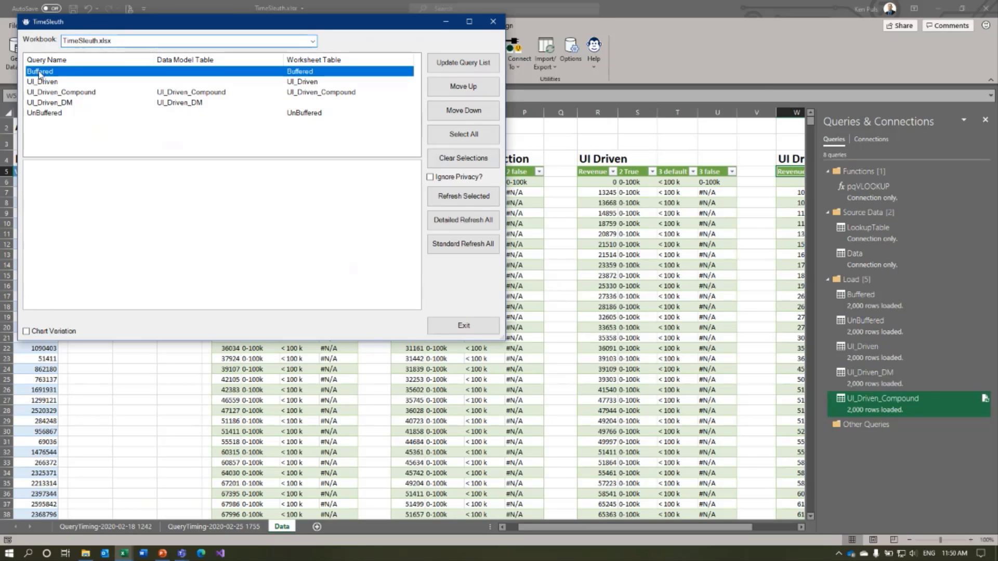
left_click(43, 114, "ctrl")
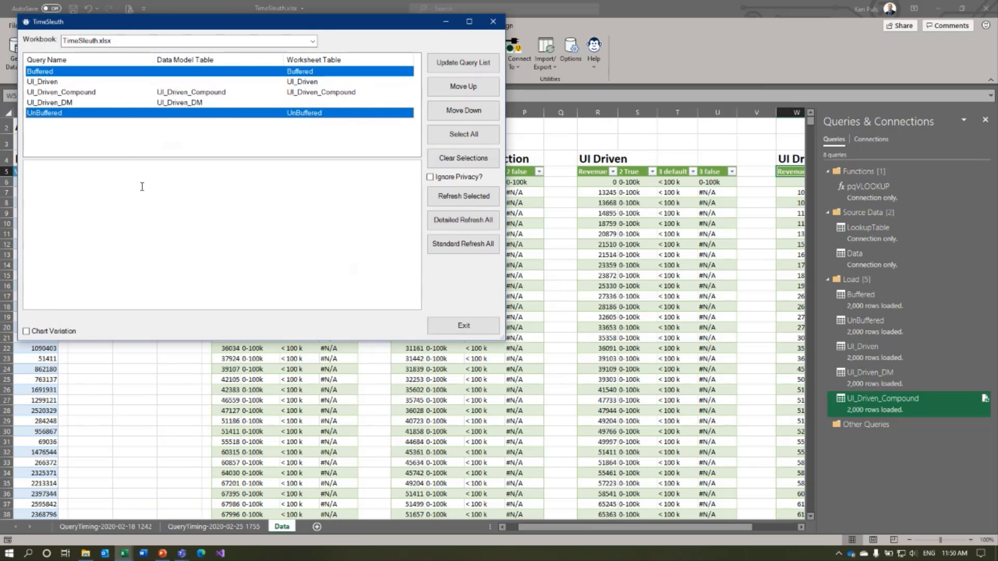
- Chart variation over 3 trials, doubled to compare the privacy effect, and refresh the selected queries
left_click(26, 332)
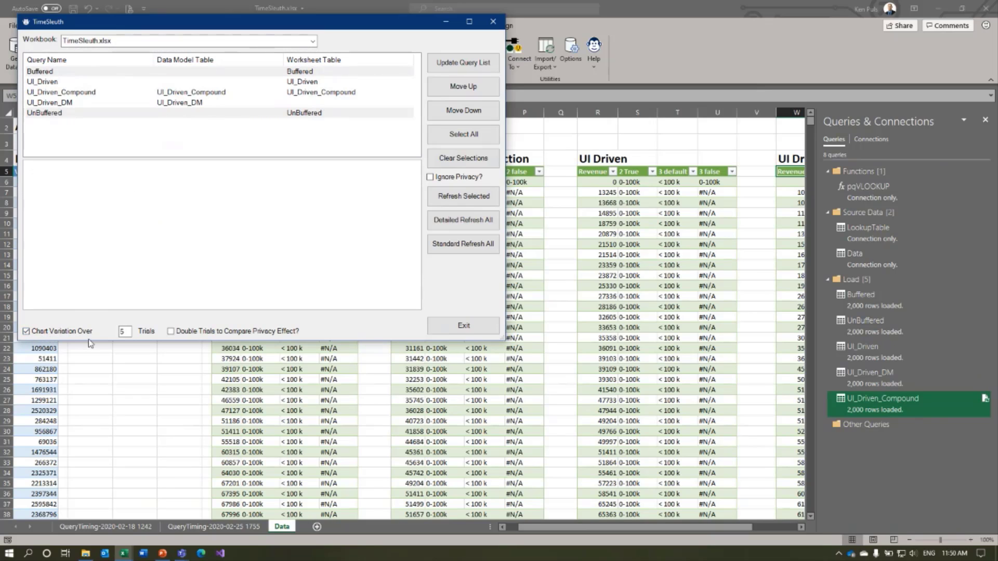
double_click(122, 332)
type("3")
left_click(171, 331)
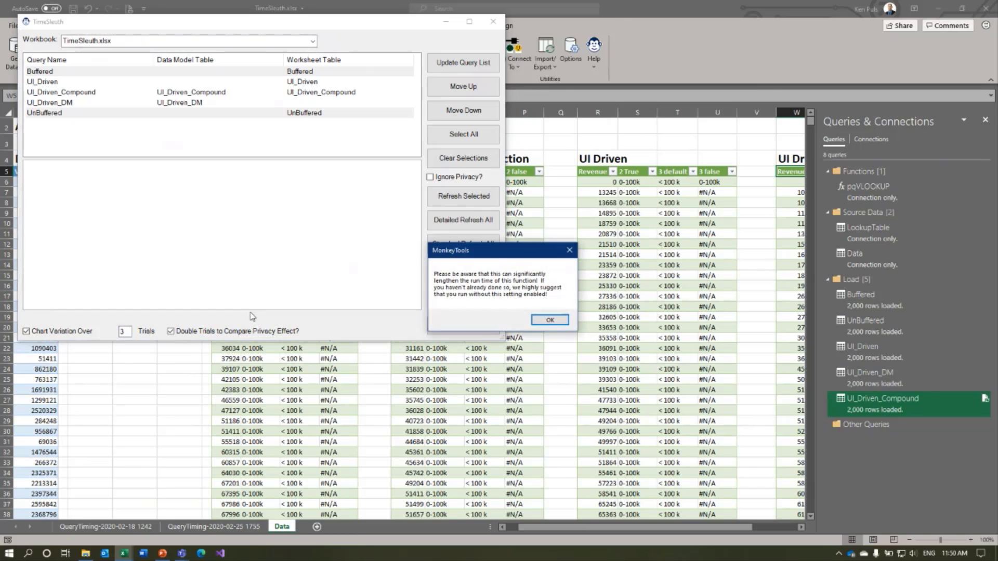
left_click(546, 319)
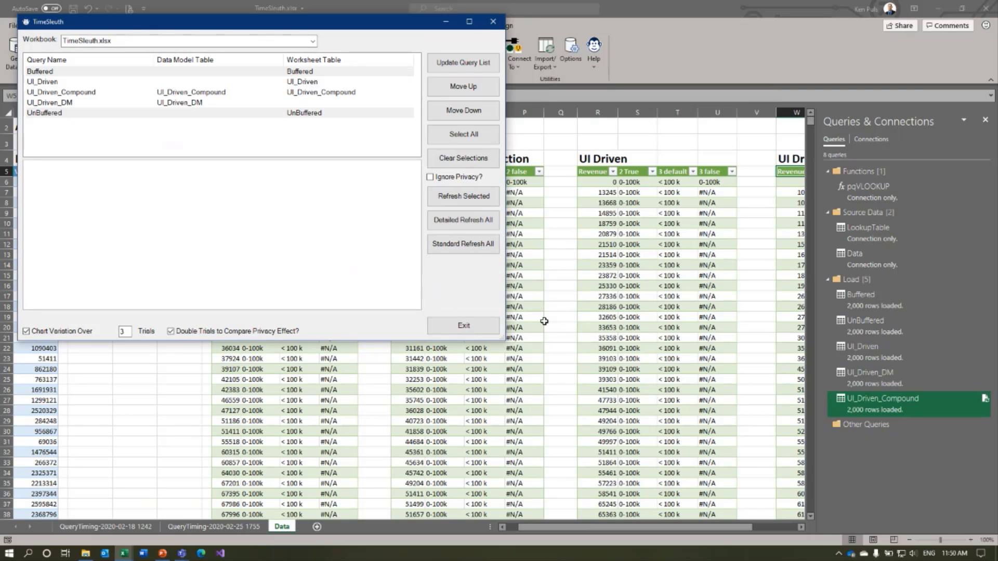
left_click(476, 202)
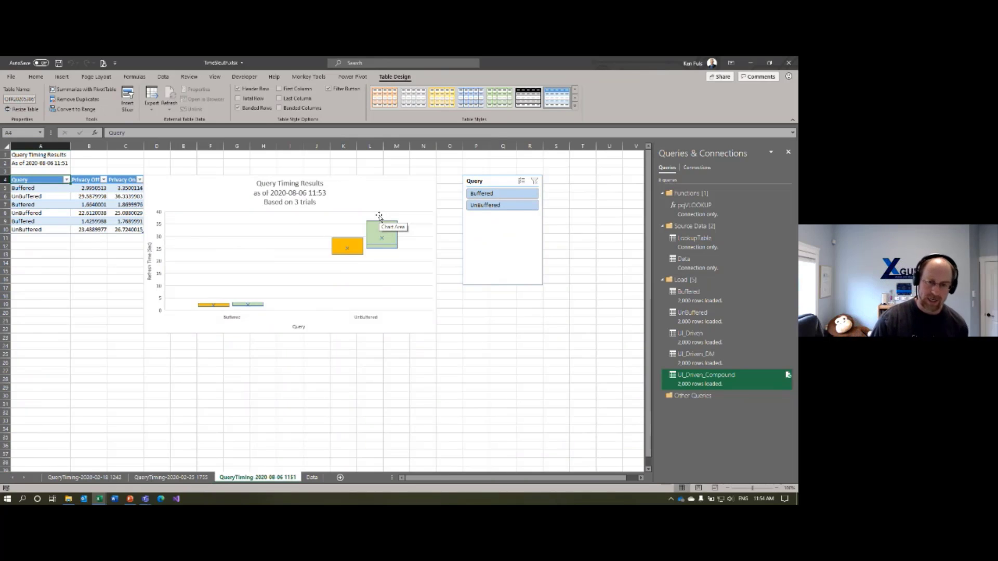
- Add a legend below the plot on the 2020-08-06 Query Timing Results chart
left_click(331, 177)
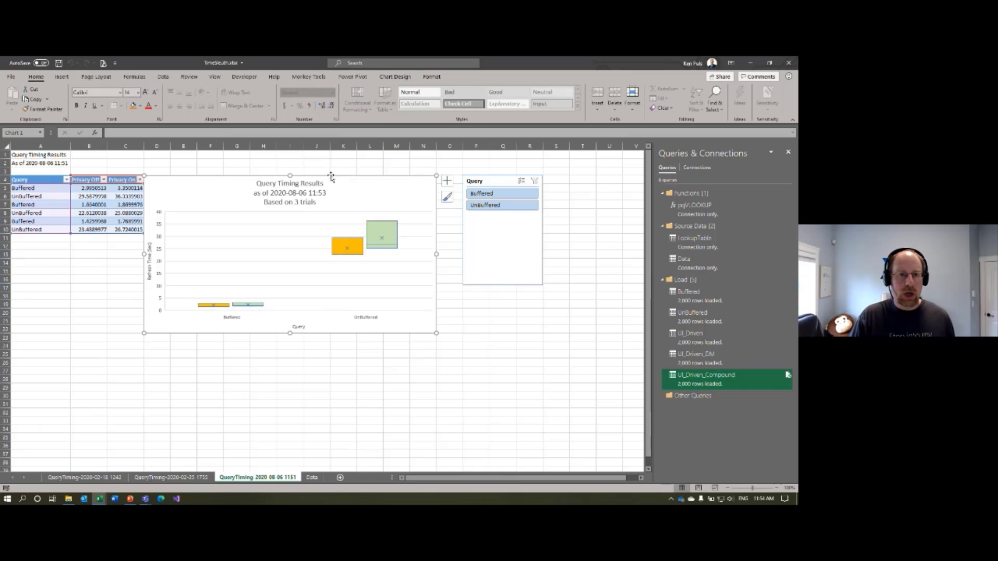
left_click(430, 77)
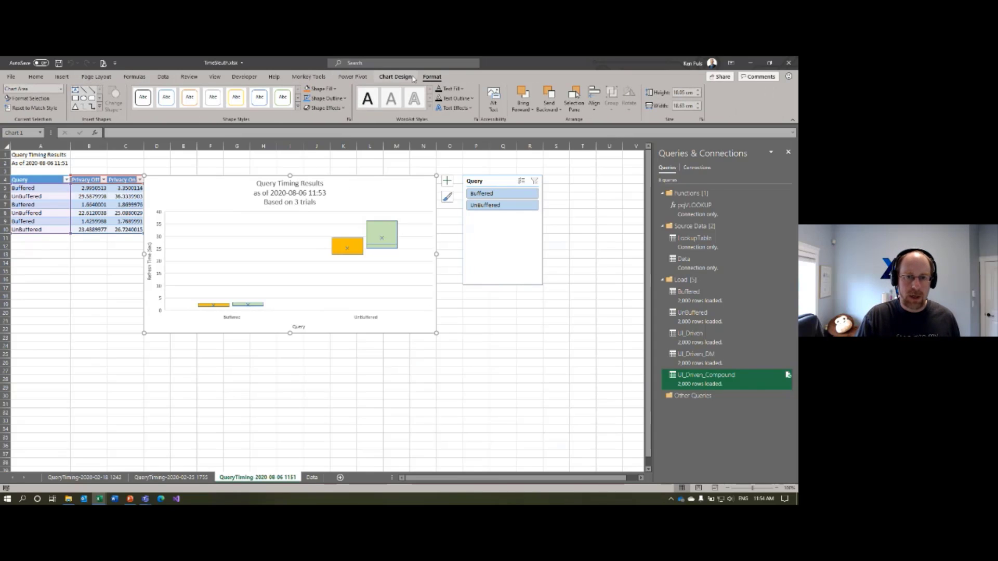
left_click(411, 78)
left_click(23, 109)
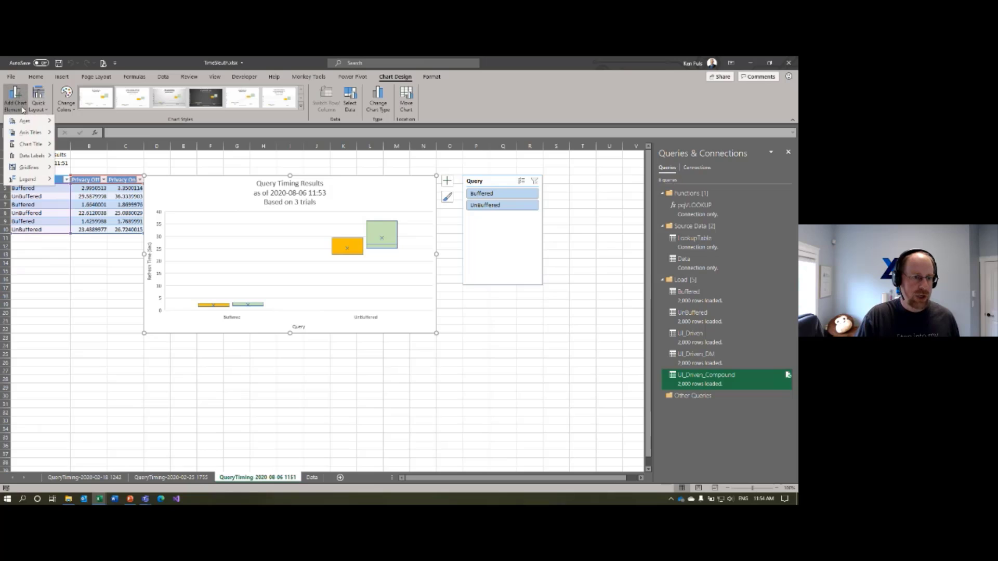
mouse_move(25, 137)
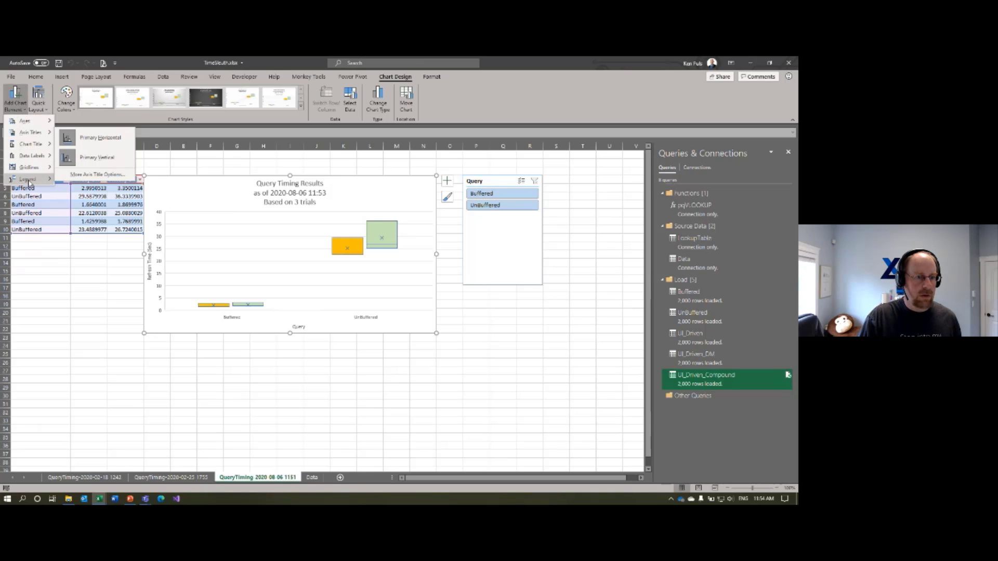
mouse_move(28, 178)
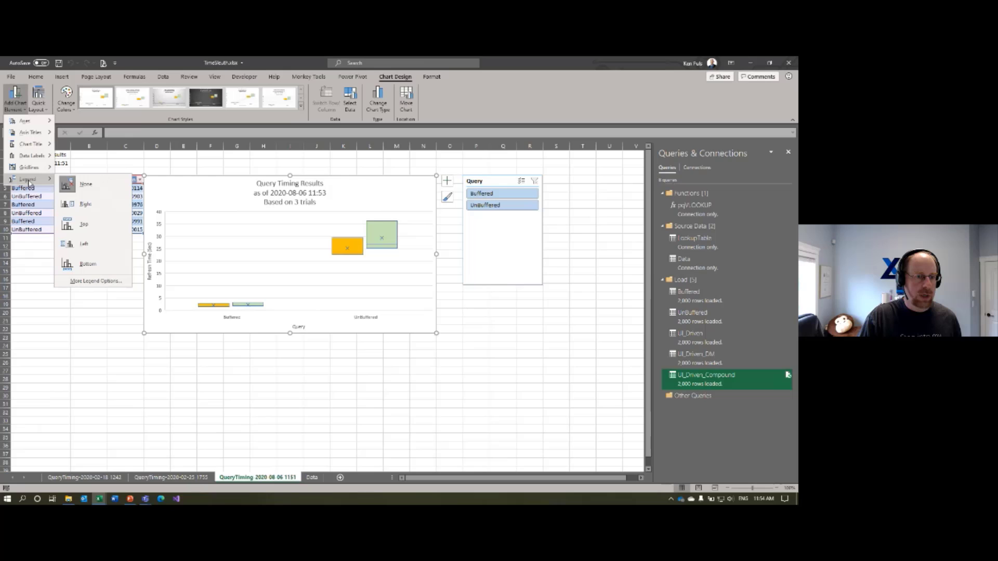
left_click(95, 264)
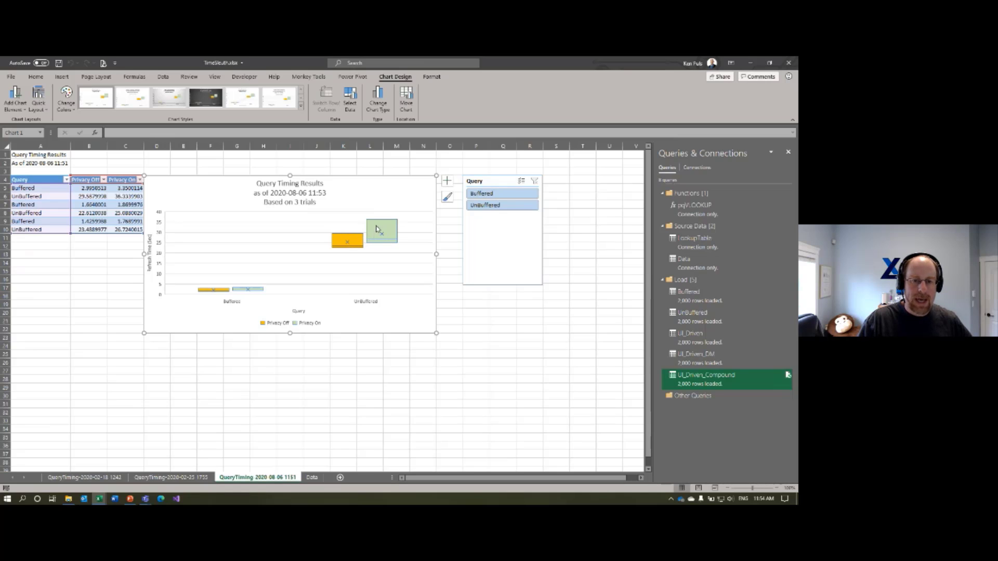
- Filter the 2020-08-06 results to the Buffered query and compare its Privacy Off and Privacy On boxes
left_click(511, 196)
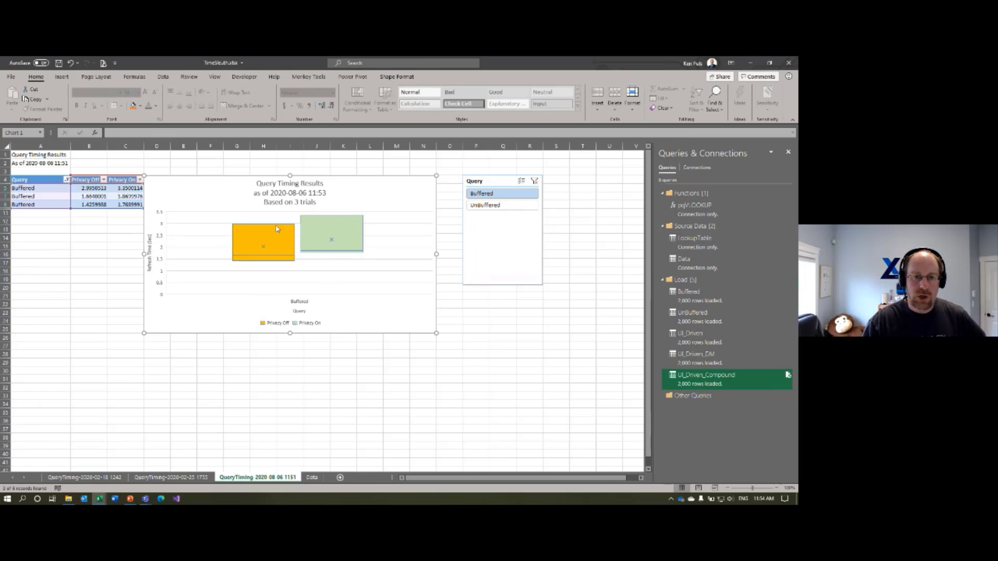
mouse_move(281, 244)
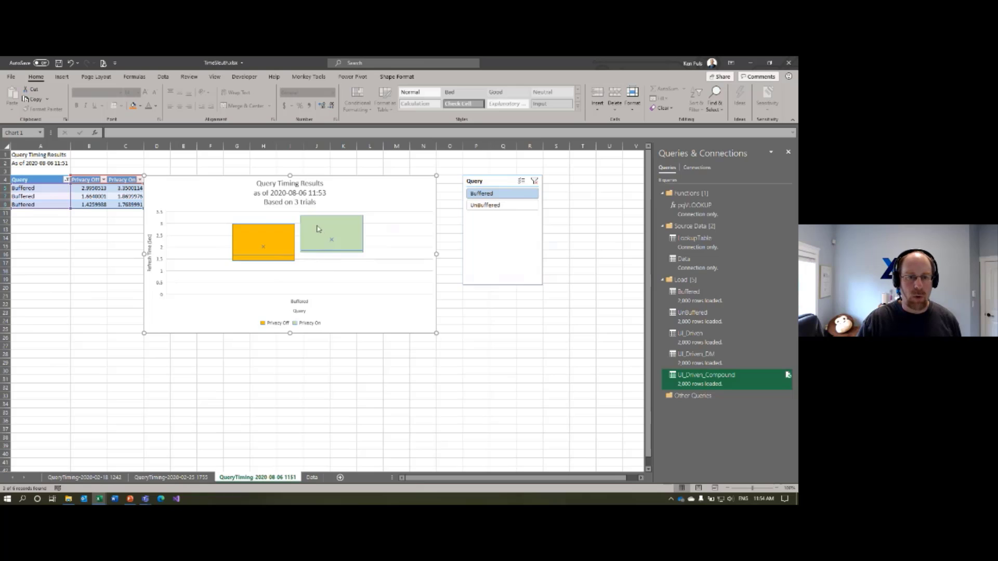
mouse_move(336, 243)
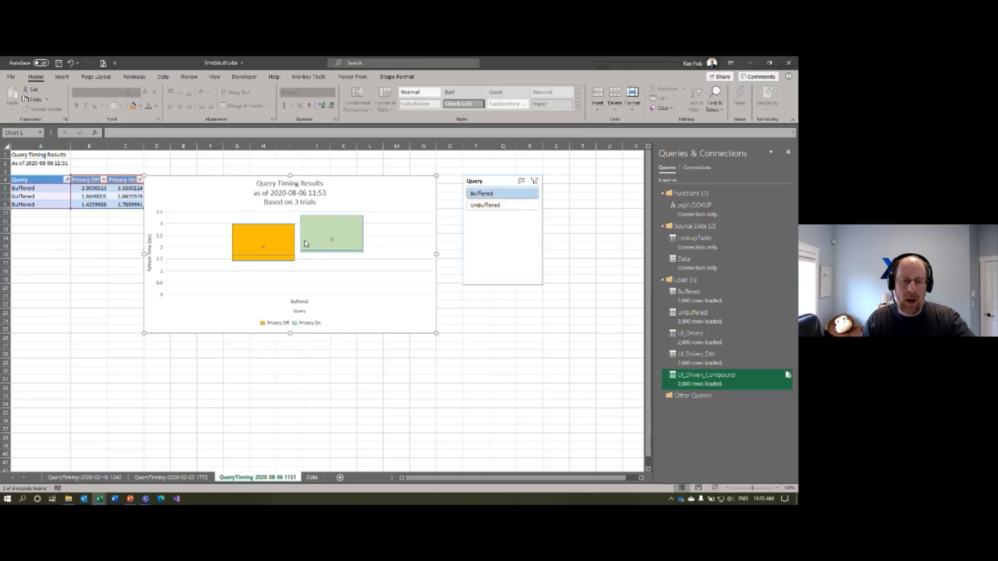
left_click(116, 478)
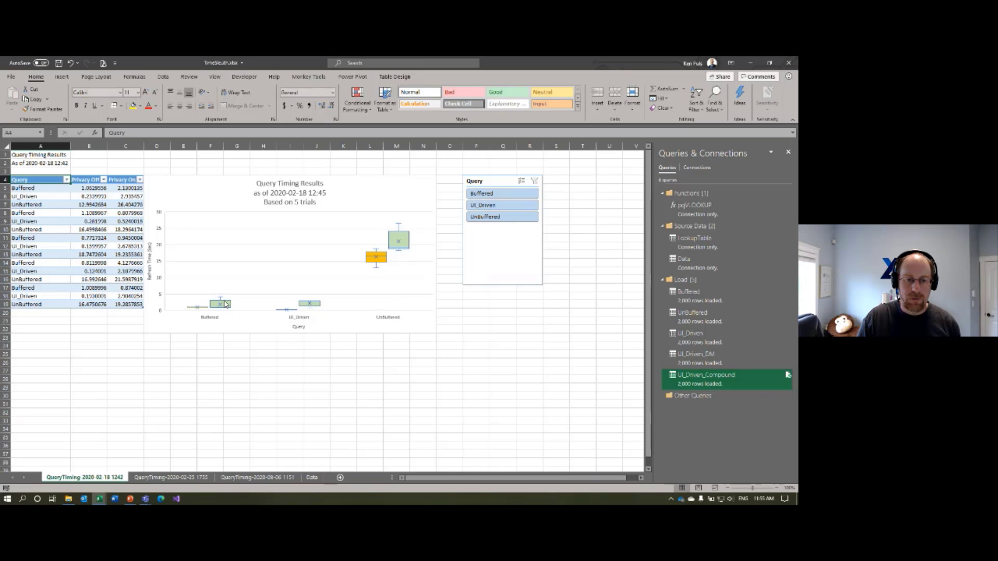
mouse_move(199, 309)
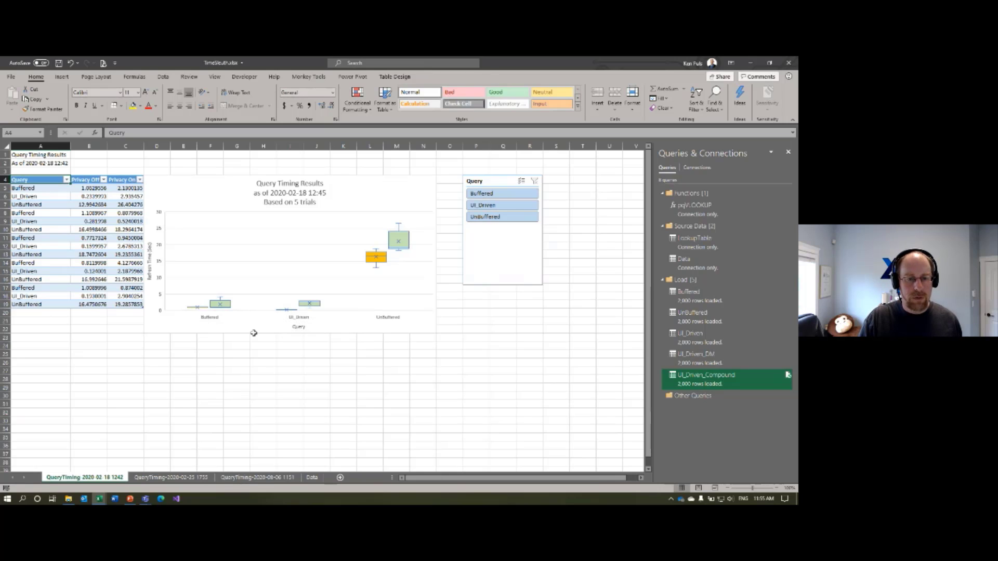
left_click(67, 180)
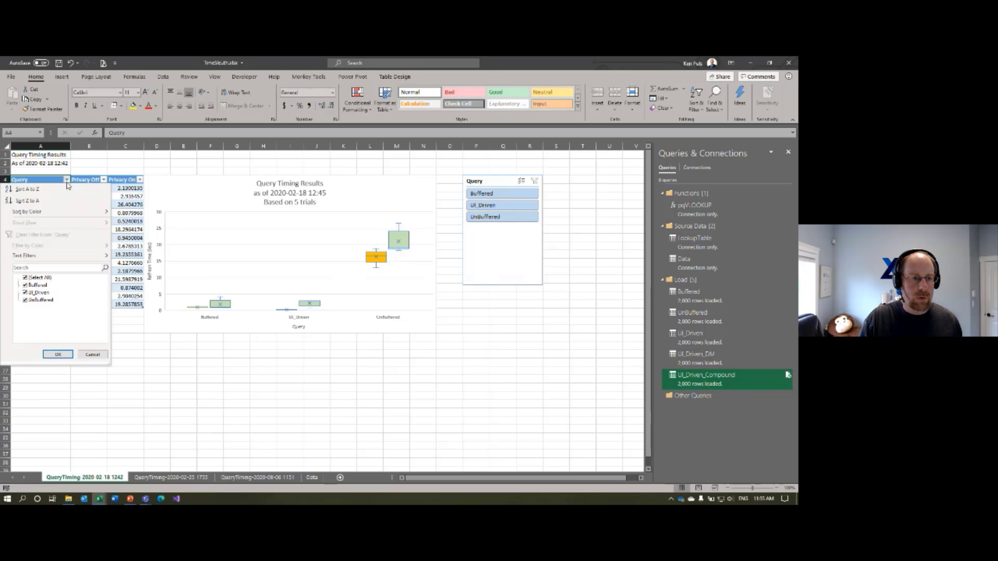
left_click(26, 301)
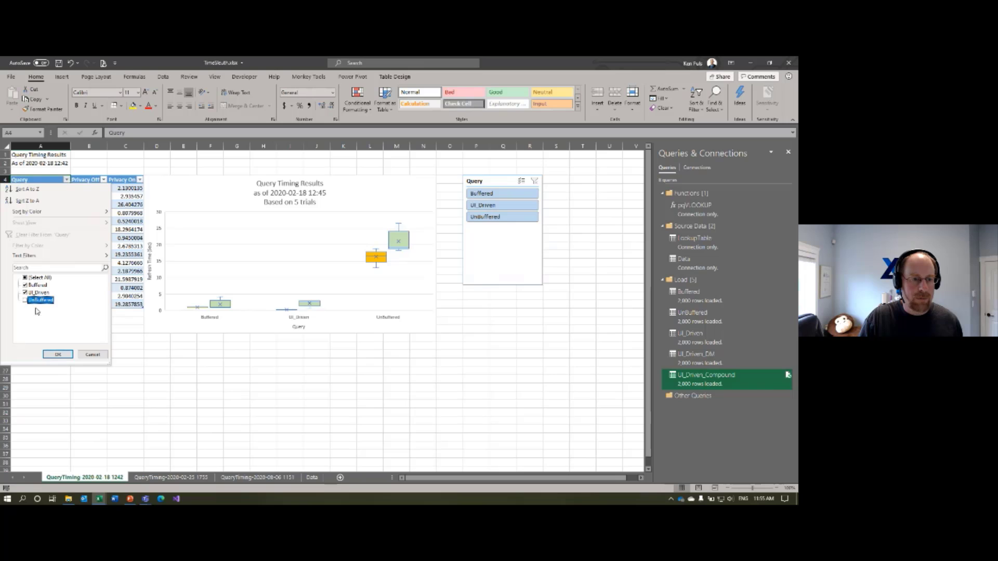
left_click(57, 355)
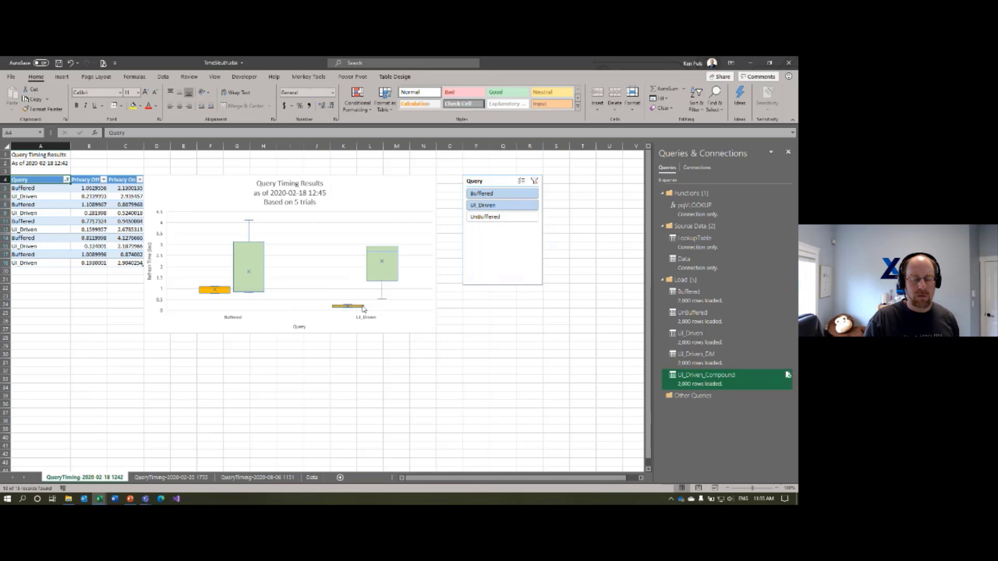
mouse_move(364, 310)
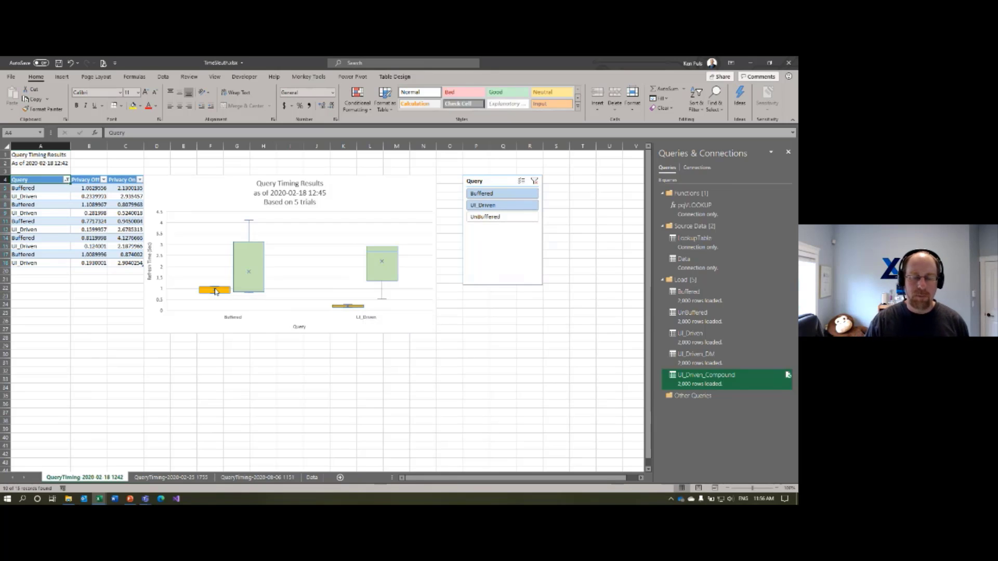
mouse_move(215, 292)
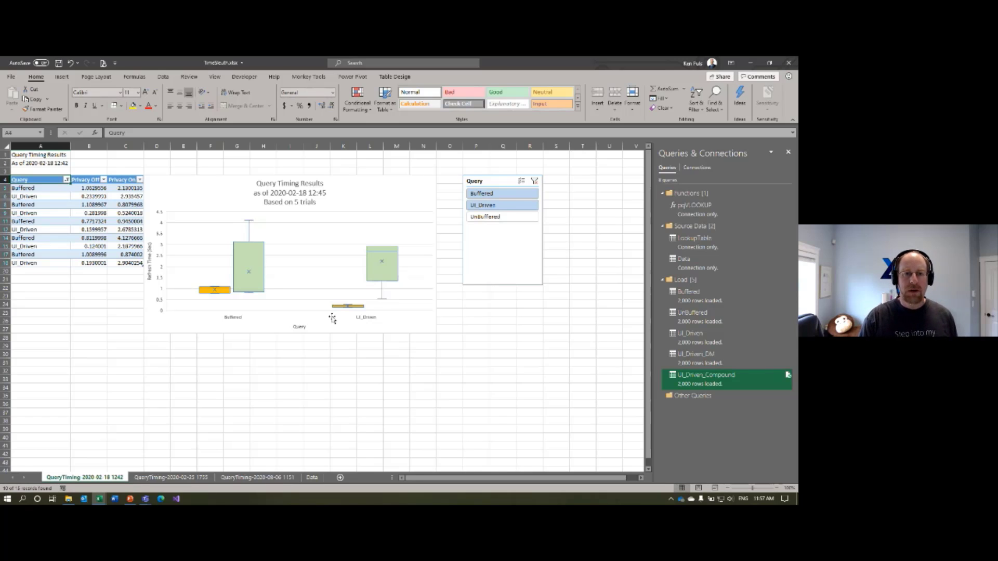
- Check the 2020-02-25 timing results, then show all queries again in the 2020-08-06 results table
left_click(308, 77)
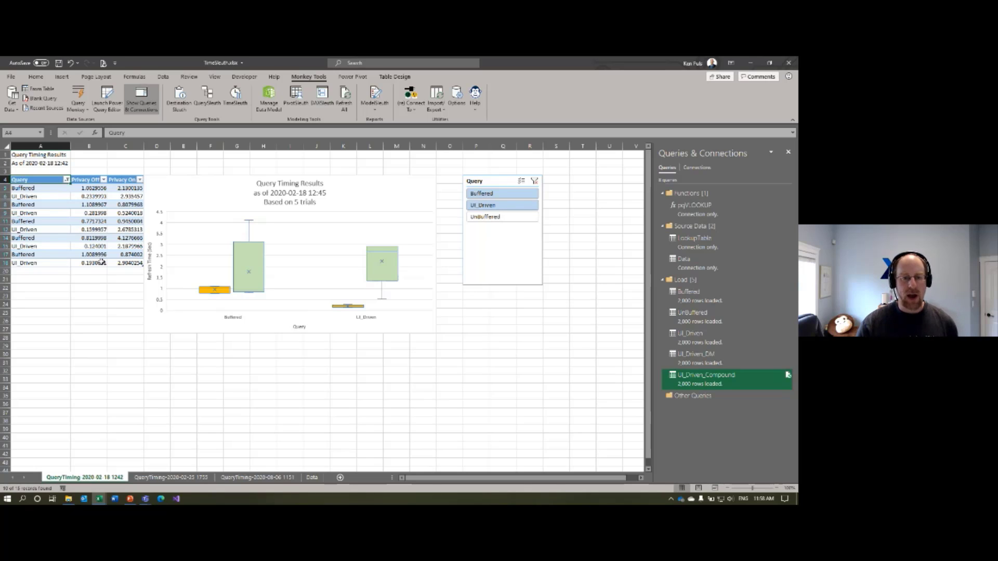
left_click(185, 481)
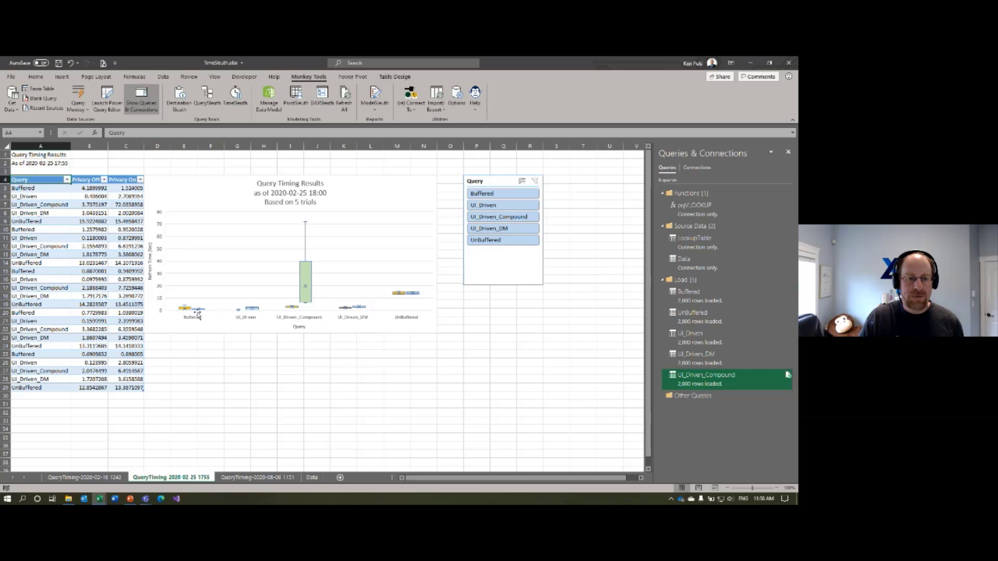
left_click(275, 480)
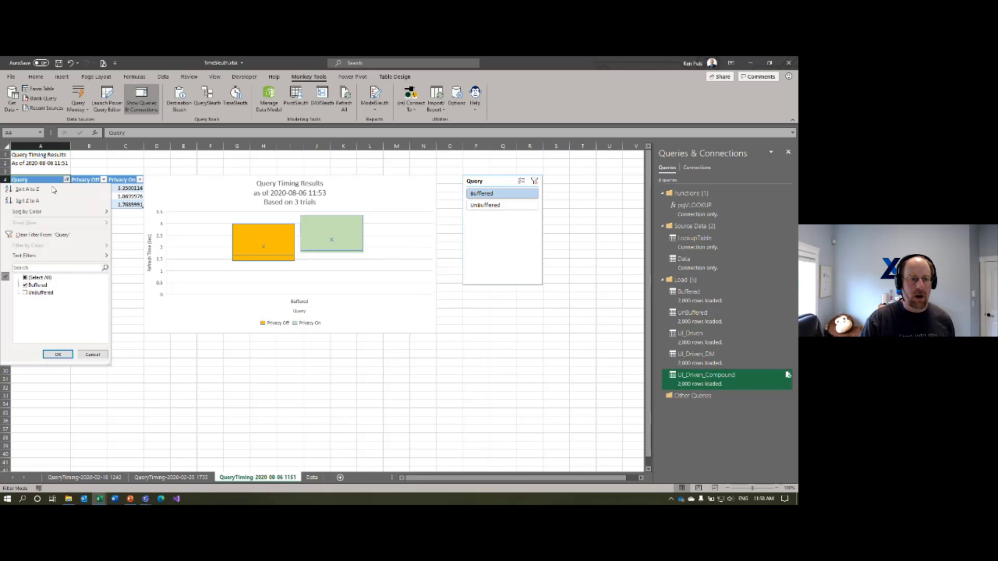
left_click(66, 179)
left_click(25, 278)
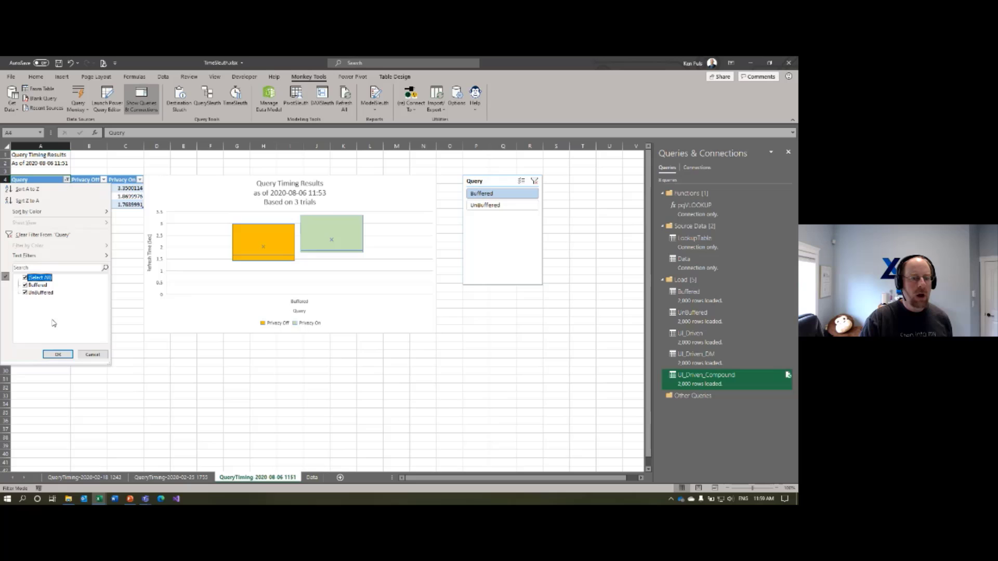
left_click(58, 354)
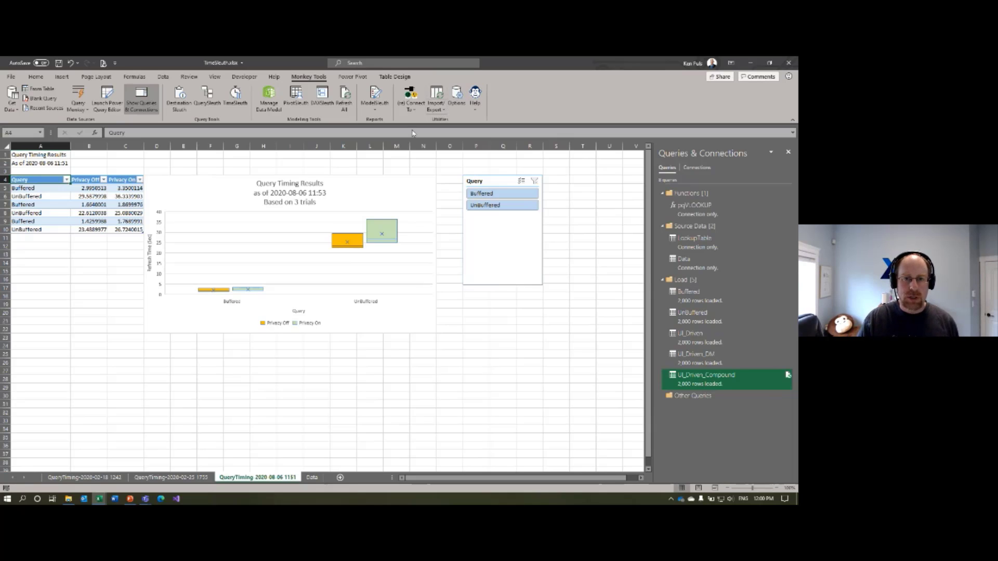
- Examine which Excel and Power BI files Monkey Tools can connect to
left_click(411, 110)
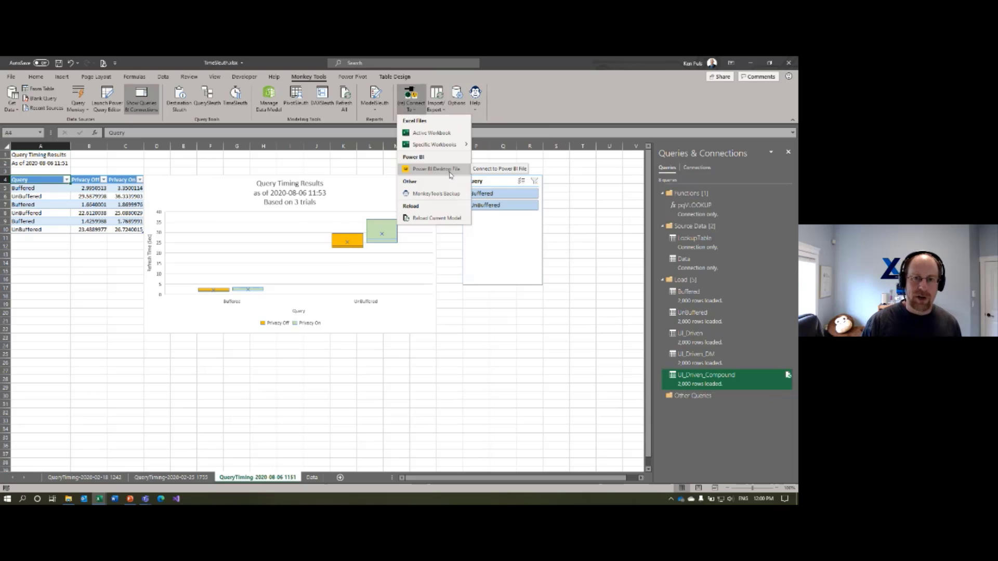
left_click(521, 98)
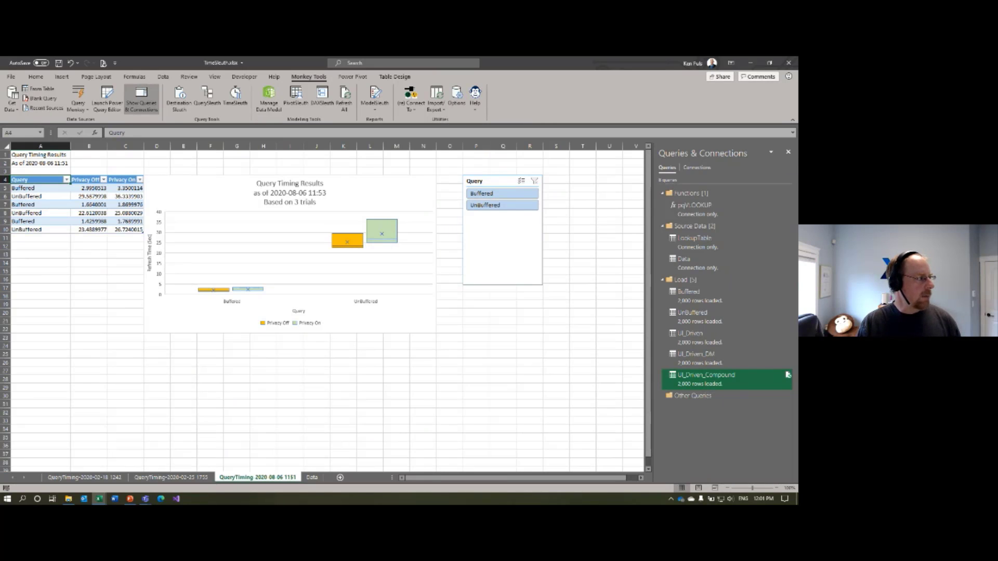
- Switch to the PowerPoint slide show and display the Monkey Tools Resources slide
key("alt+Tab")
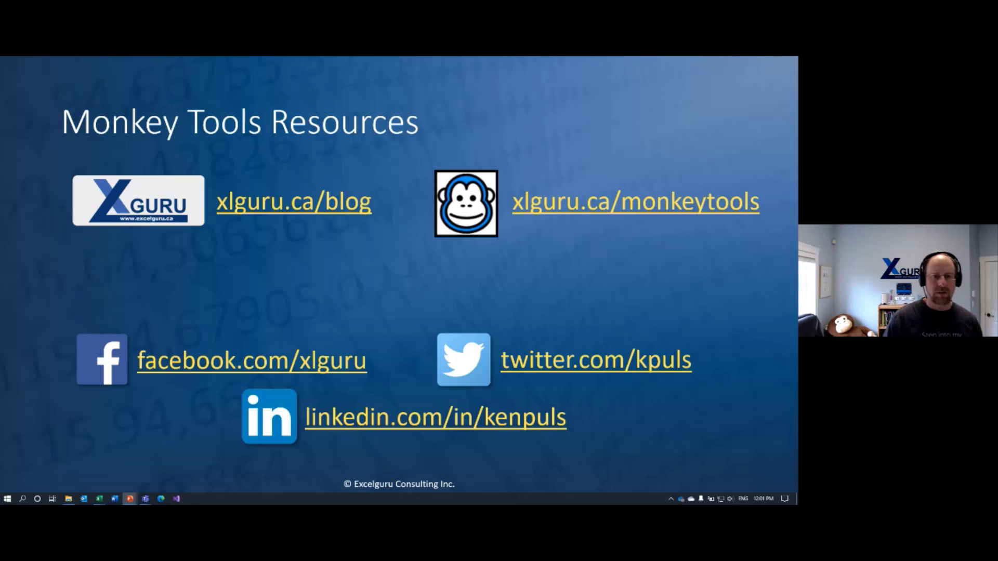
key("Right")
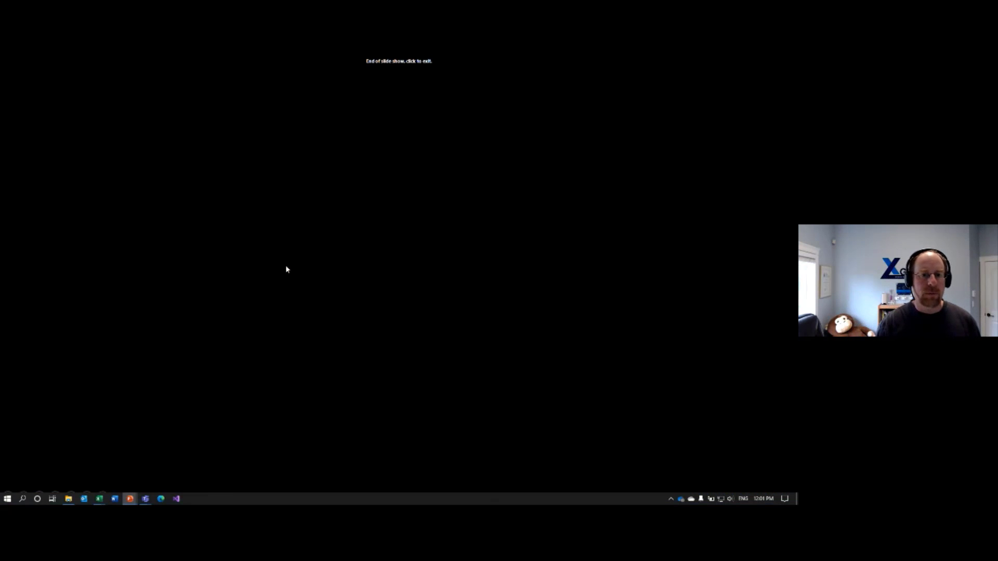
key("Left")
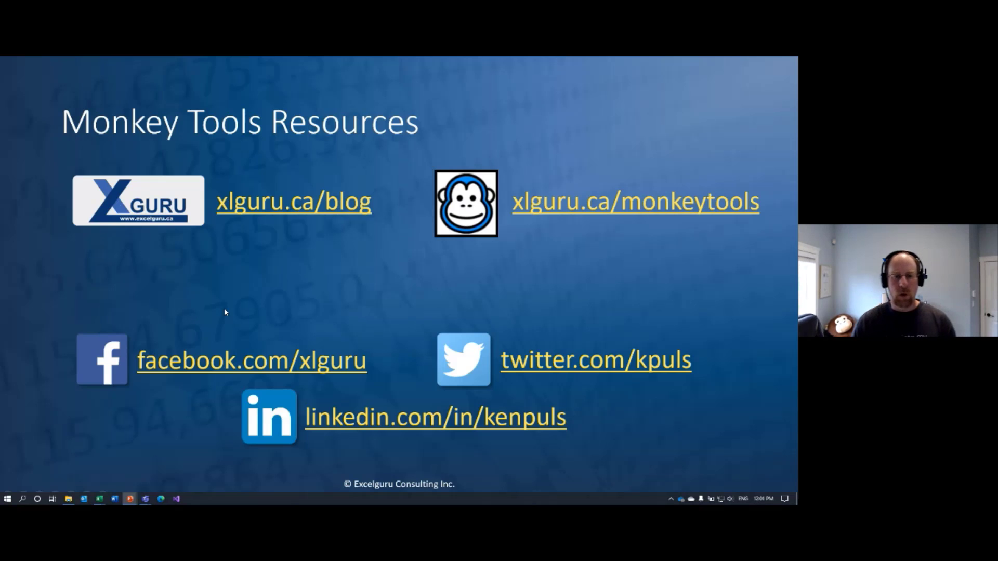